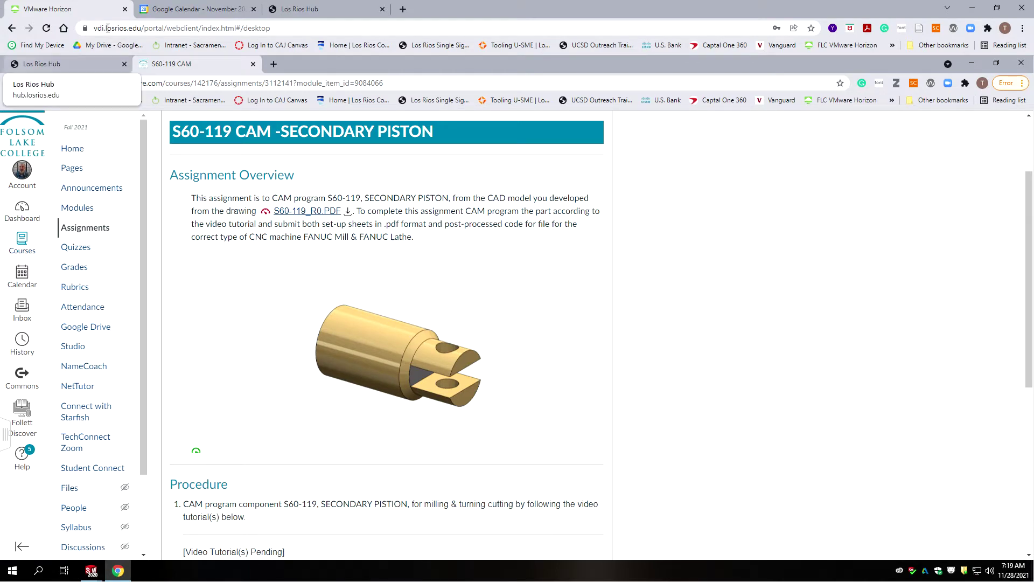
Switch to SOLIDWORKS and expand the OP1 Lathe and OP2 Mill jobs in part S60-105_R0.
click(91, 570)
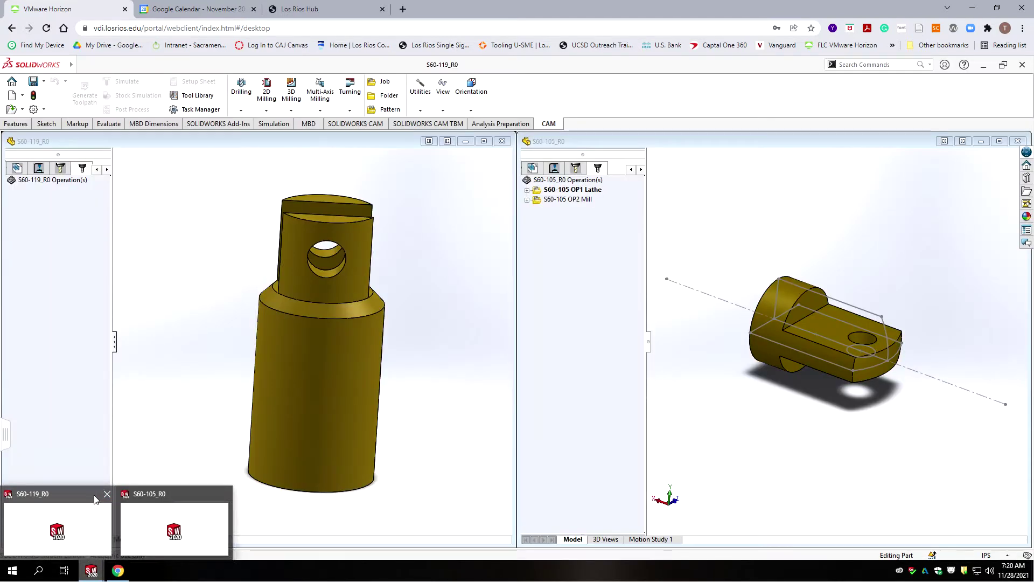
click(93, 495)
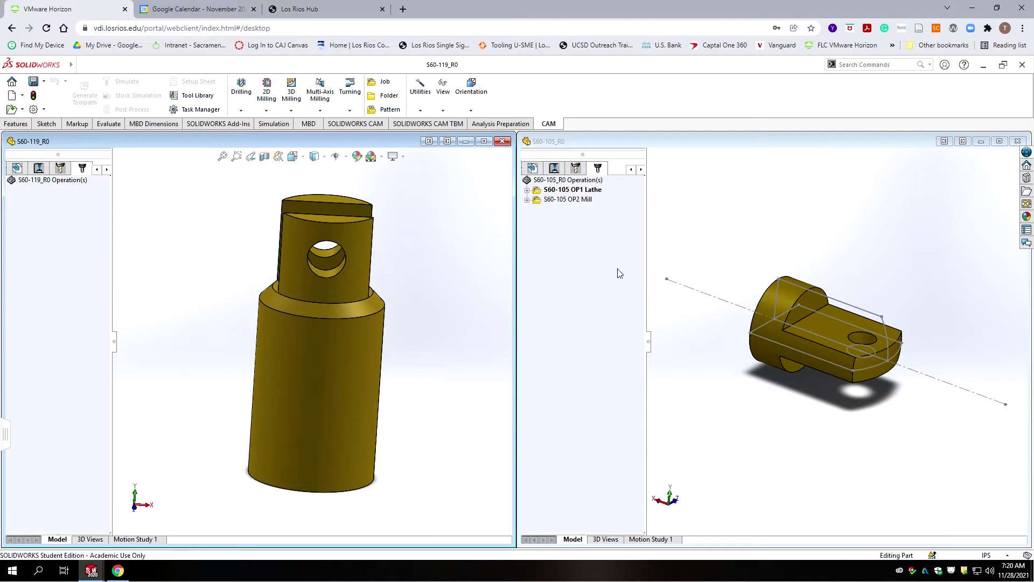
click(572, 189)
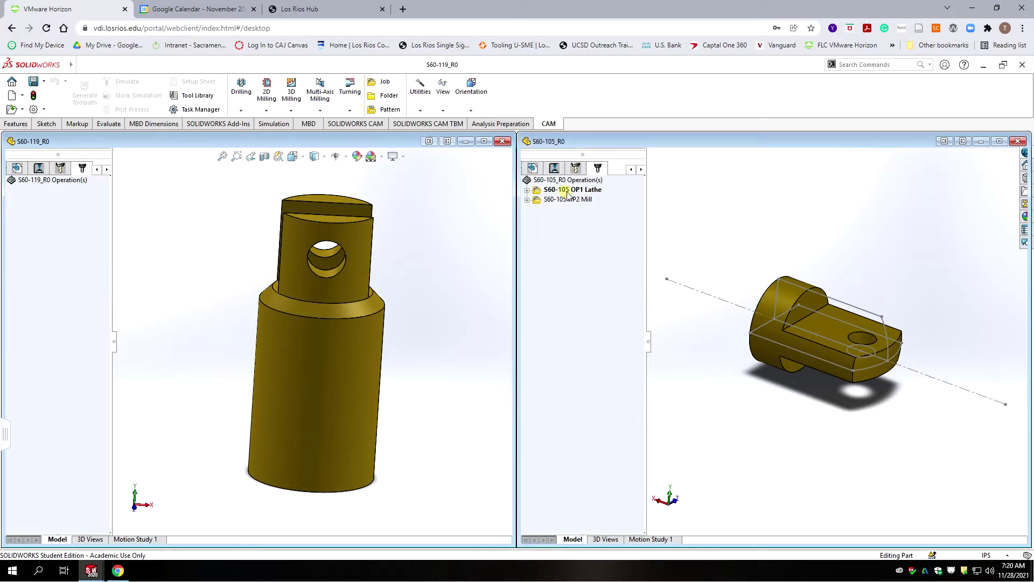
click(528, 190)
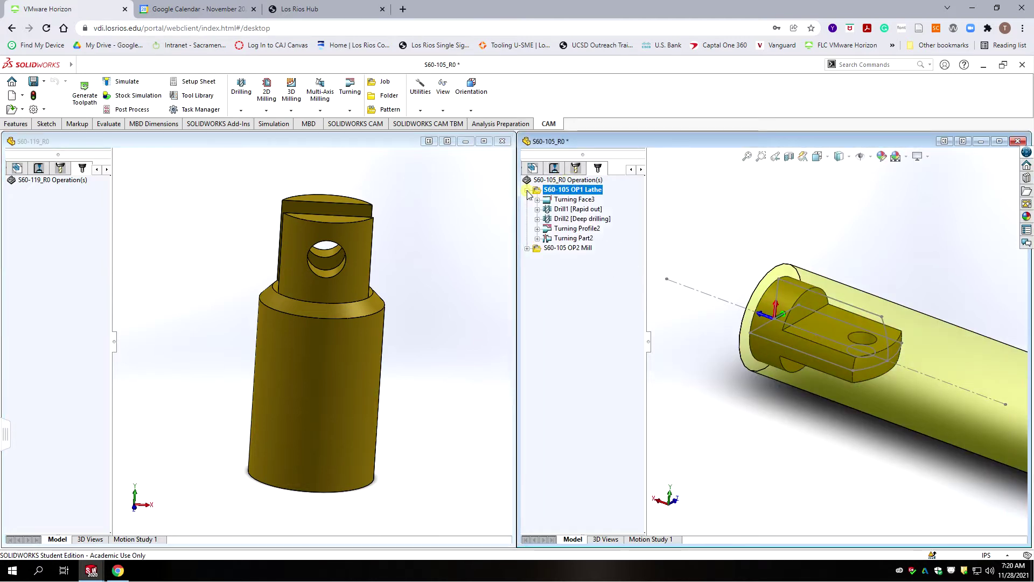
click(528, 248)
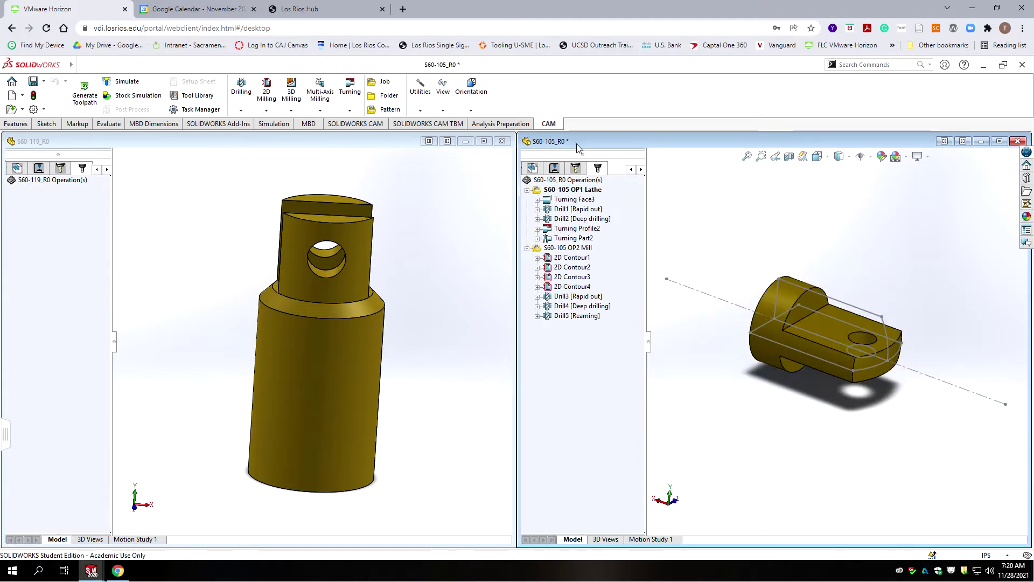
Copy the S60-105 OP1 Lathe job from S60-105_R0 into the S60-119_R0 operations.
click(566, 190)
right_click(567, 193)
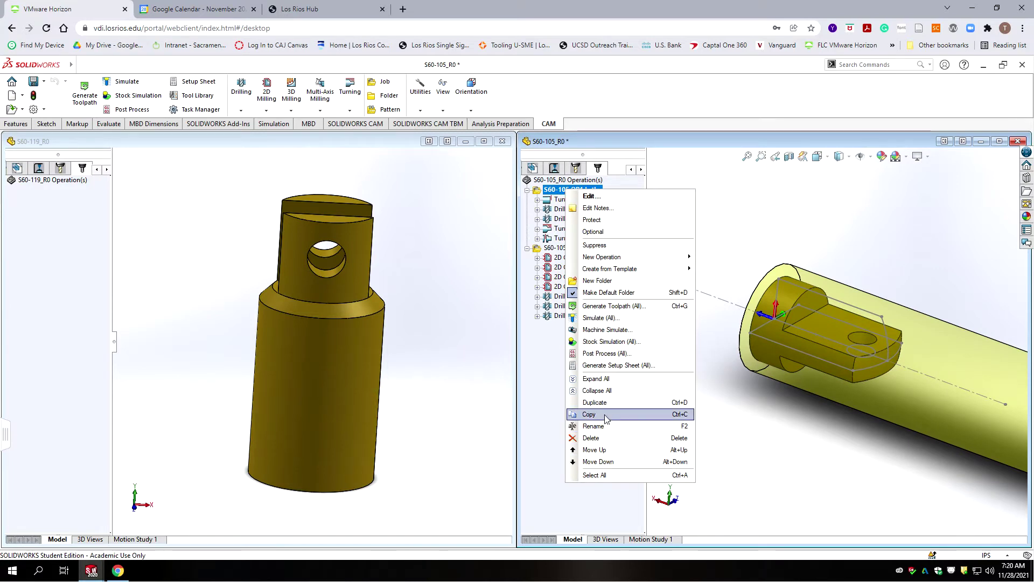
click(589, 415)
click(27, 235)
right_click(69, 236)
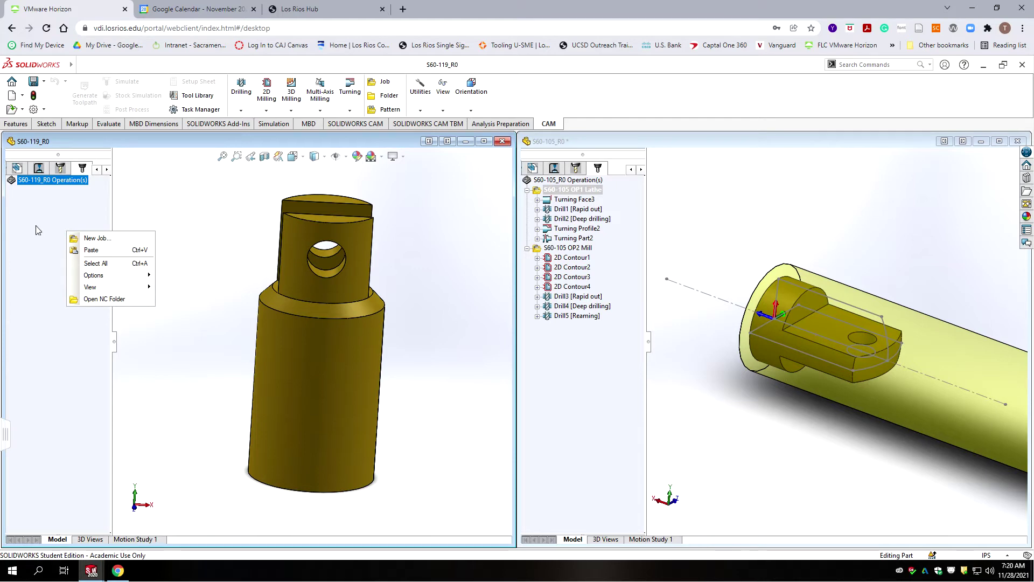
click(90, 251)
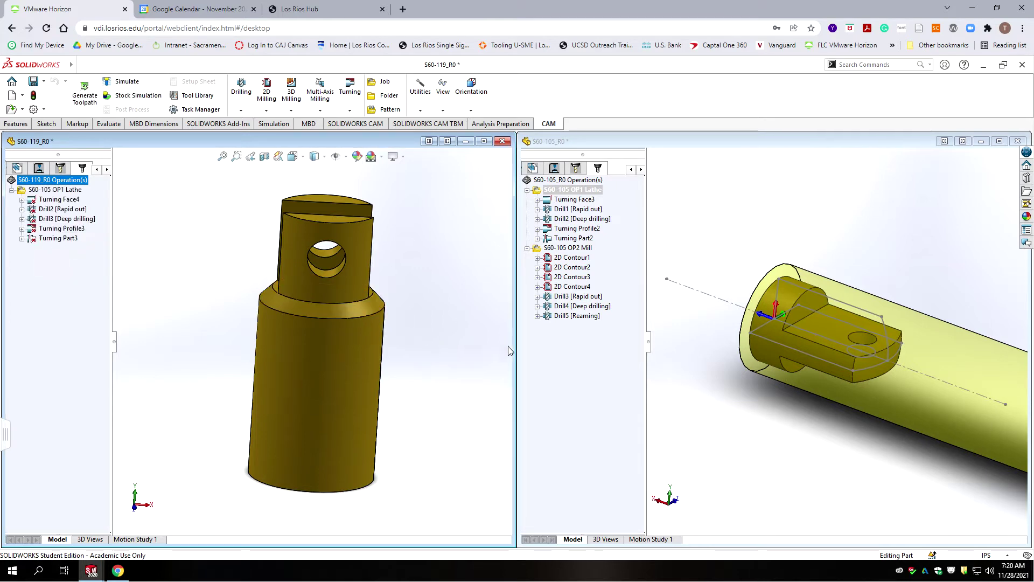
Copy the S60-105 OP2 Mill job from S60-105_R0 into the S60-119_R0 operations.
click(569, 249)
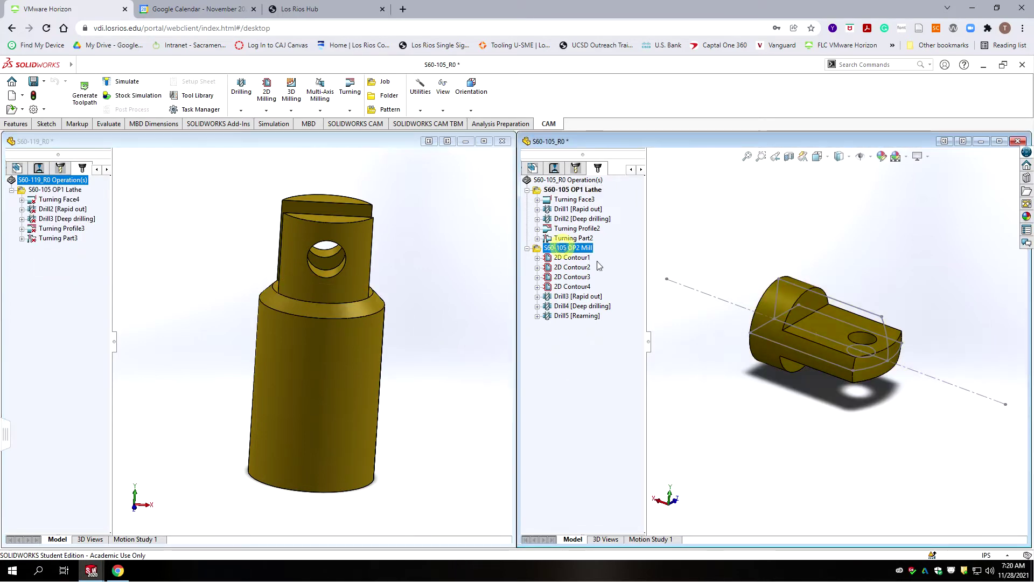
right_click(568, 251)
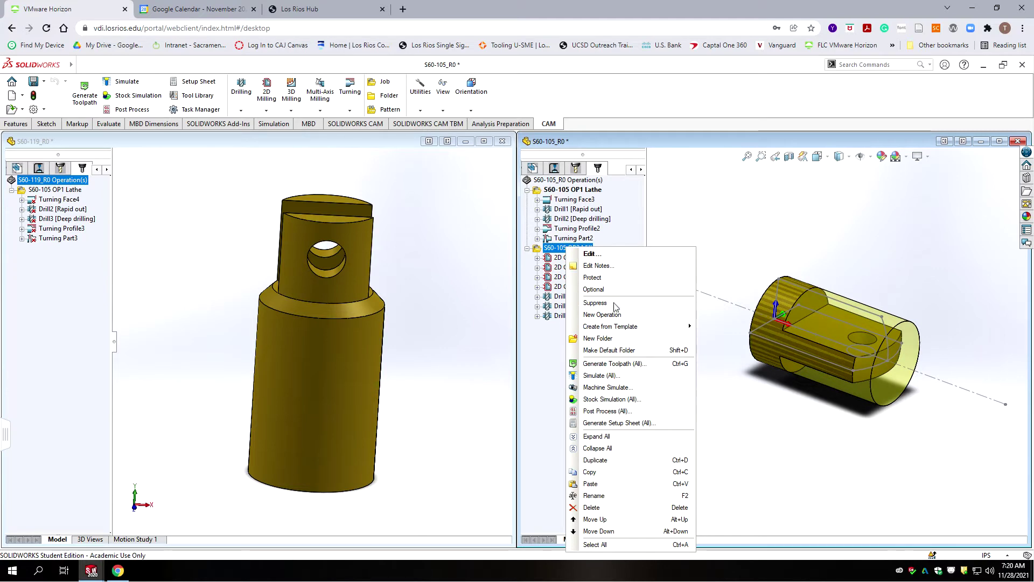
click(590, 472)
click(74, 297)
right_click(65, 295)
click(90, 348)
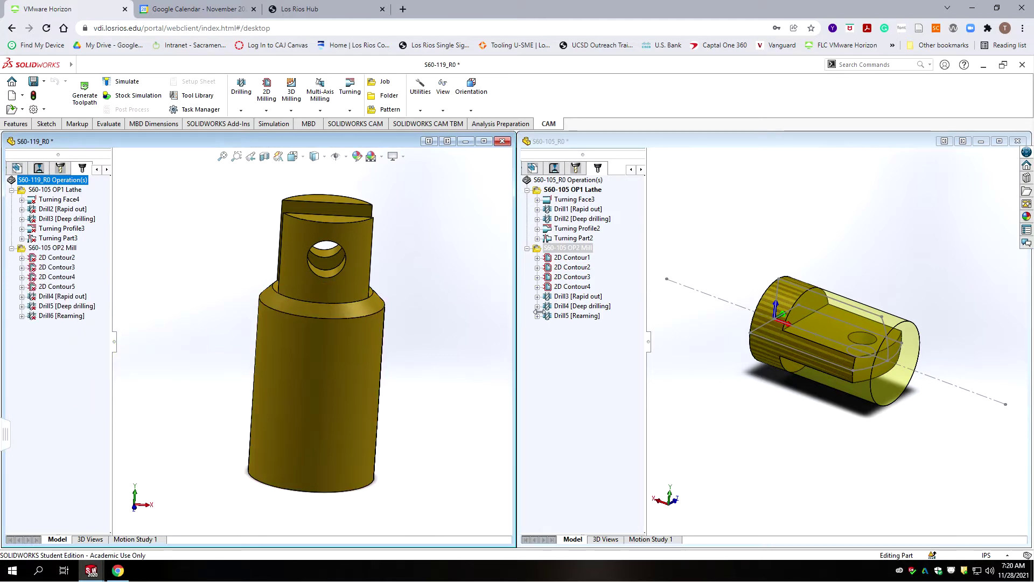
Save and close S60-105_R0, and maximize the S60-119_R0 part window.
click(594, 384)
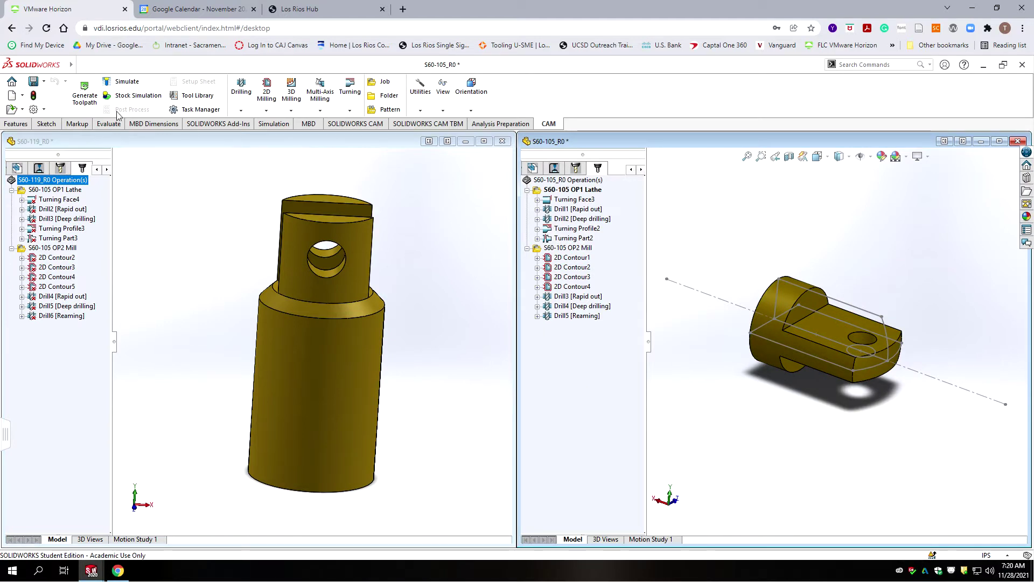
click(33, 82)
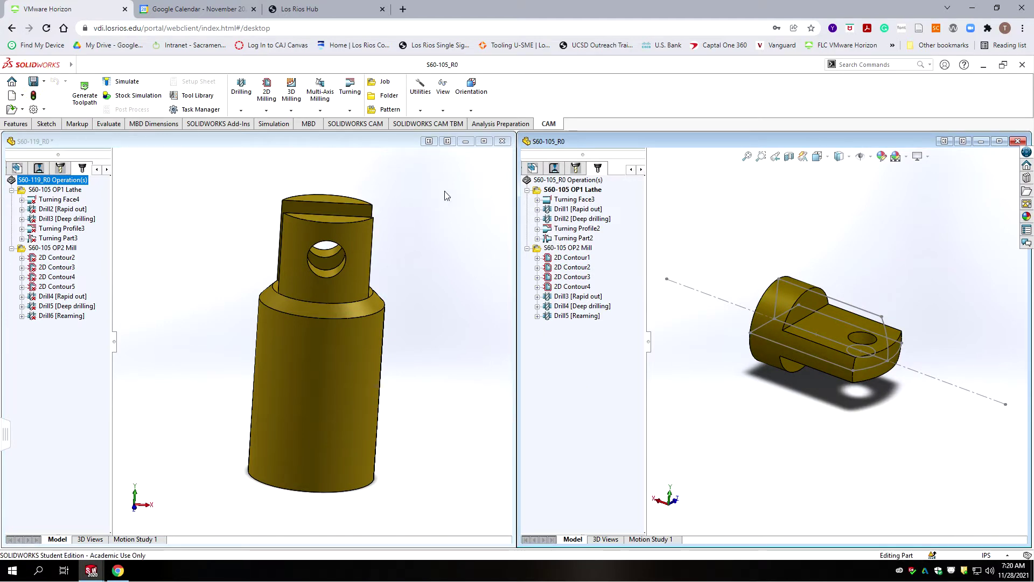
click(1018, 142)
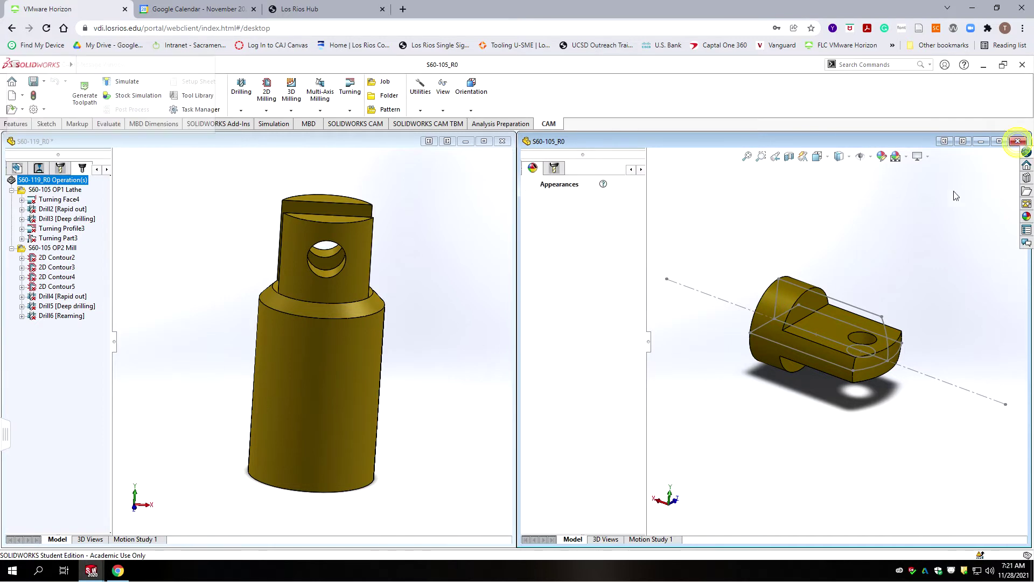
click(484, 141)
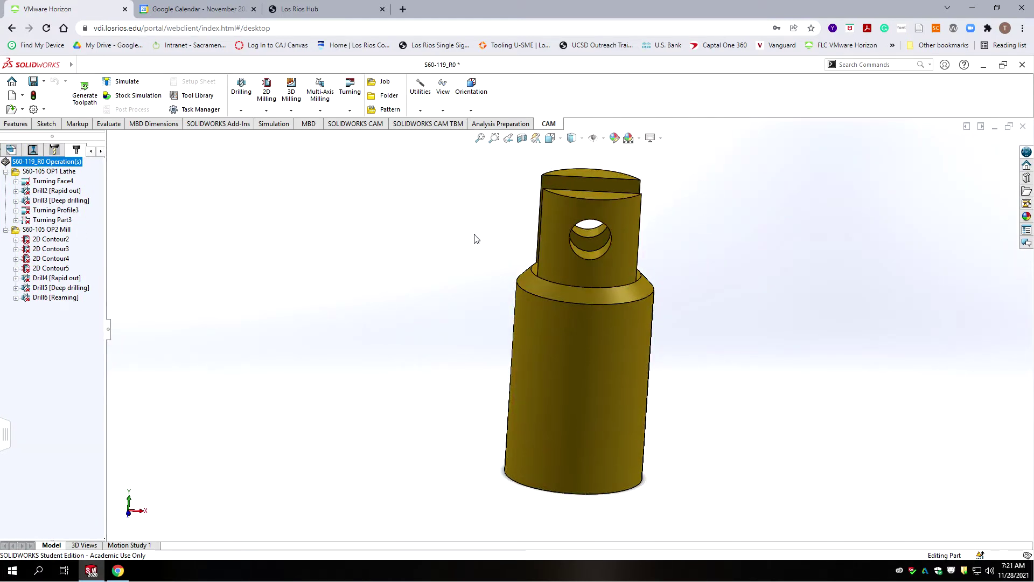
Examine the piston and its slotted end from several angles, and view the stock of the copied OP2 Mill job.
middle_drag(454, 235, 595, 265)
scroll(595, 269, up, 7)
scroll(590, 299, down, 9)
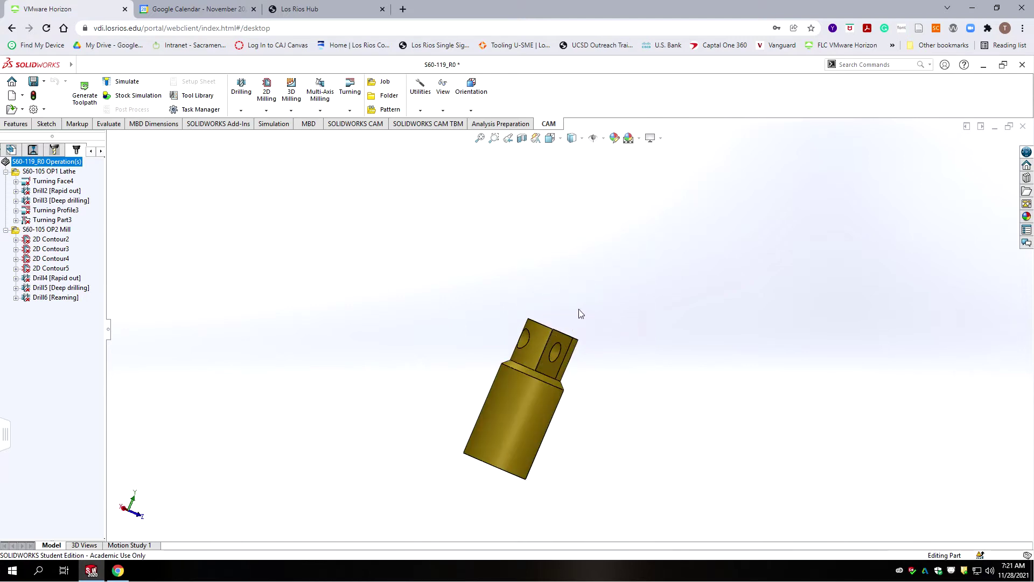
middle_drag(369, 373, 516, 471)
scroll(424, 343, up, 10)
scroll(566, 350, down, 10)
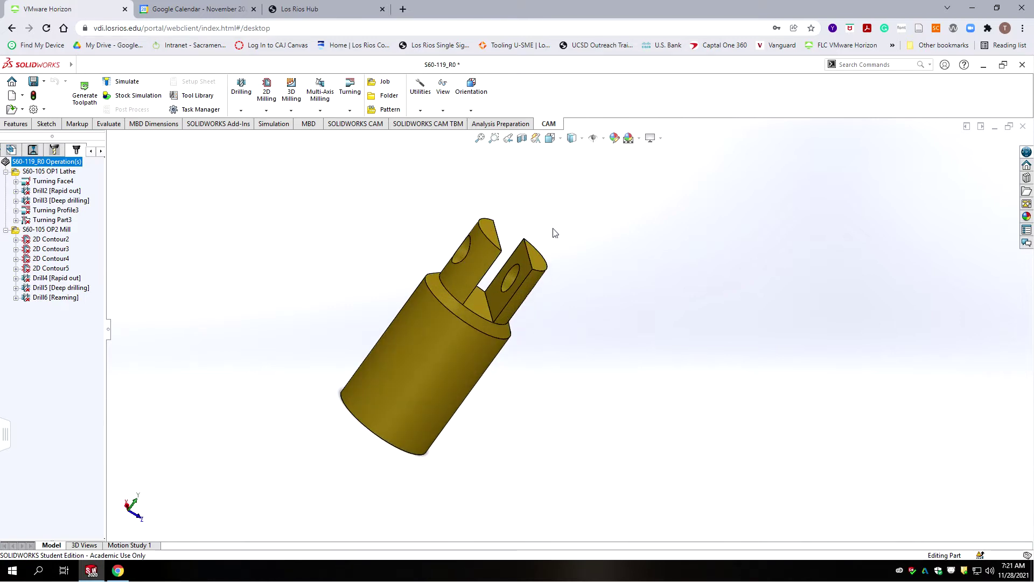
scroll(553, 229, up, 10)
middle_drag(553, 229, 552, 326)
scroll(551, 326, down, 3)
scroll(541, 323, down, 6)
middle_drag(390, 367, 226, 247)
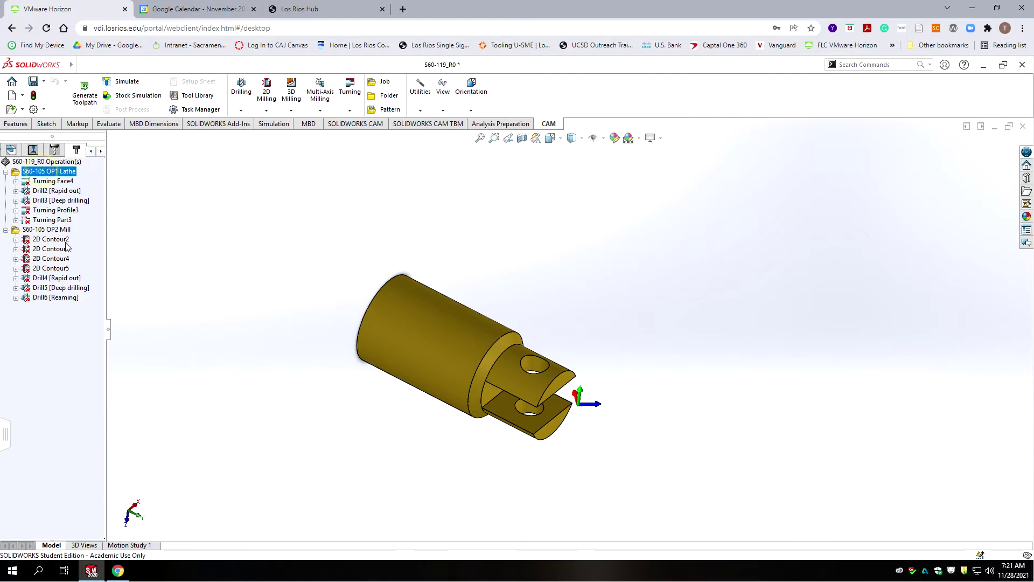
click(46, 230)
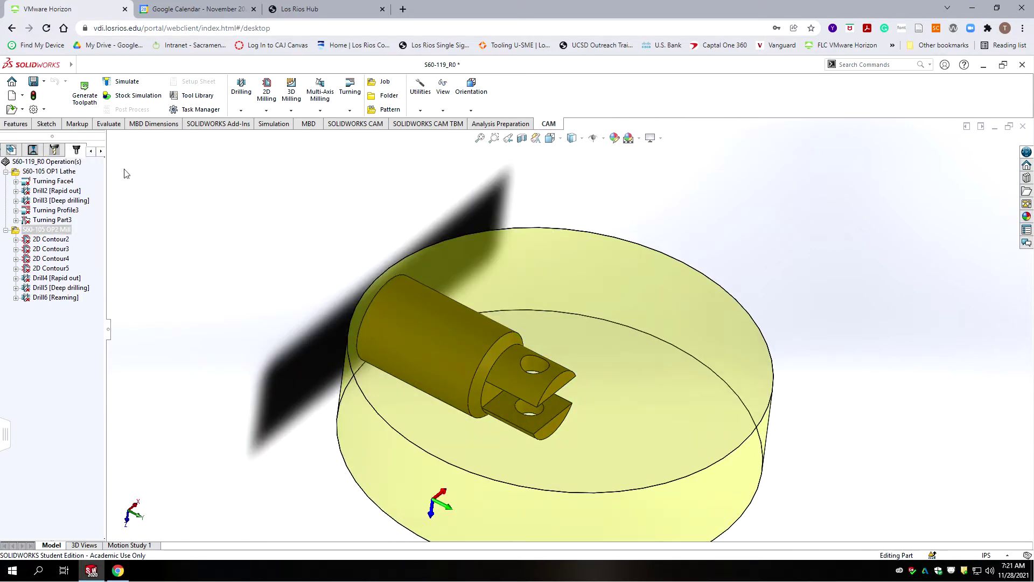
Show Sketch1 of the Revolve1 feature from the part's feature tree.
click(92, 152)
click(91, 152)
click(91, 152)
click(91, 152)
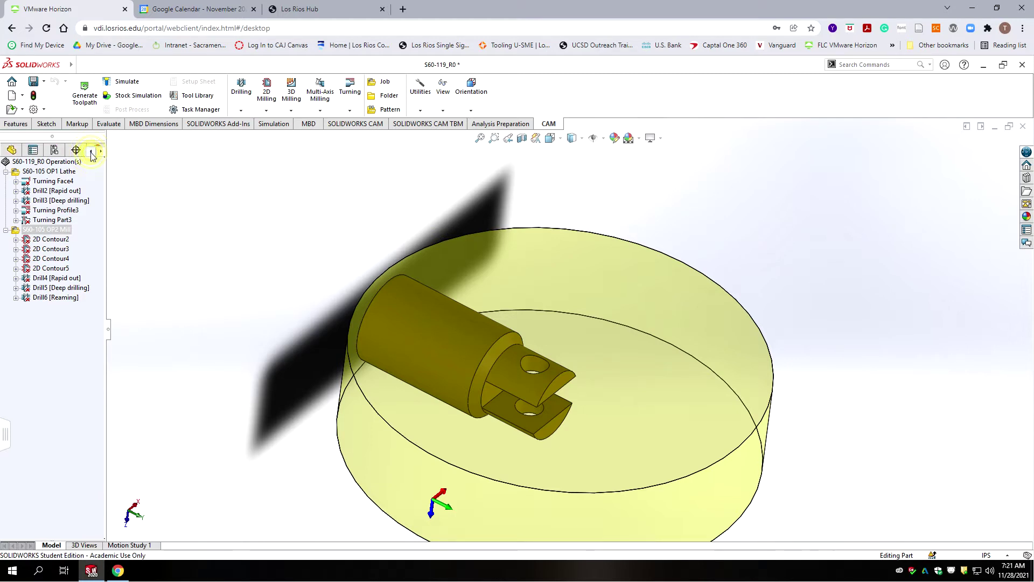
click(11, 150)
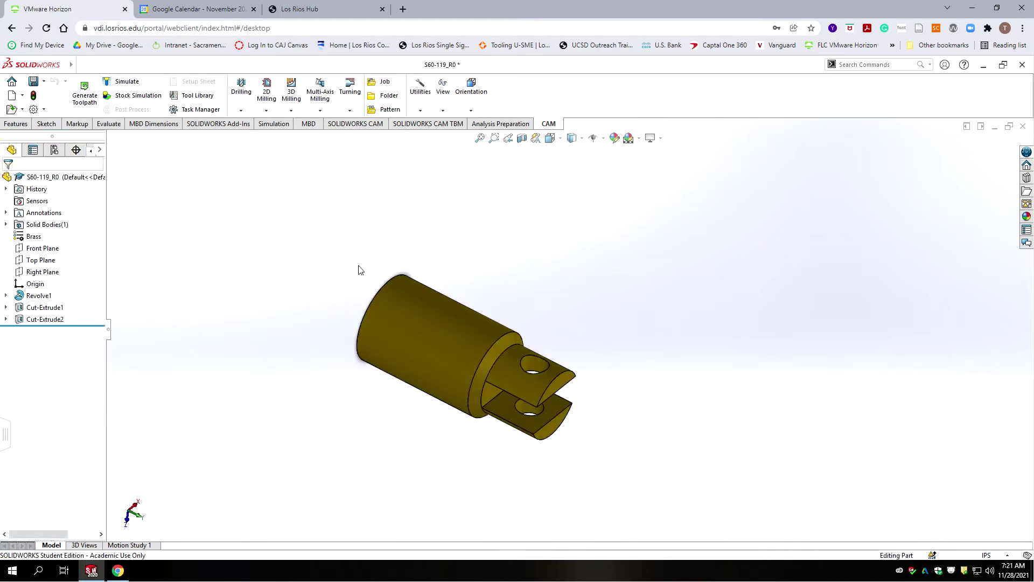
click(5, 296)
click(49, 307)
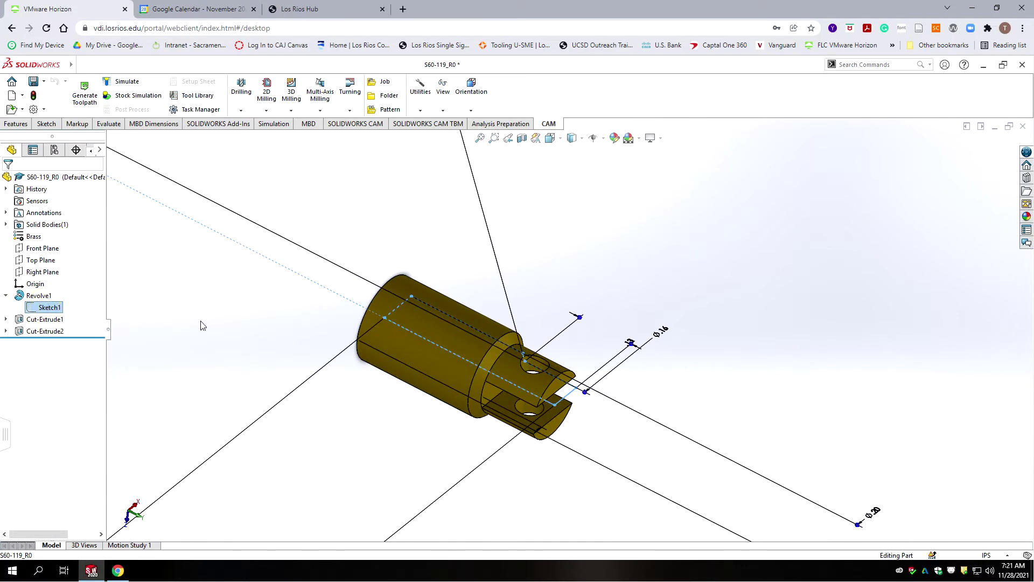
right_click(54, 310)
click(63, 294)
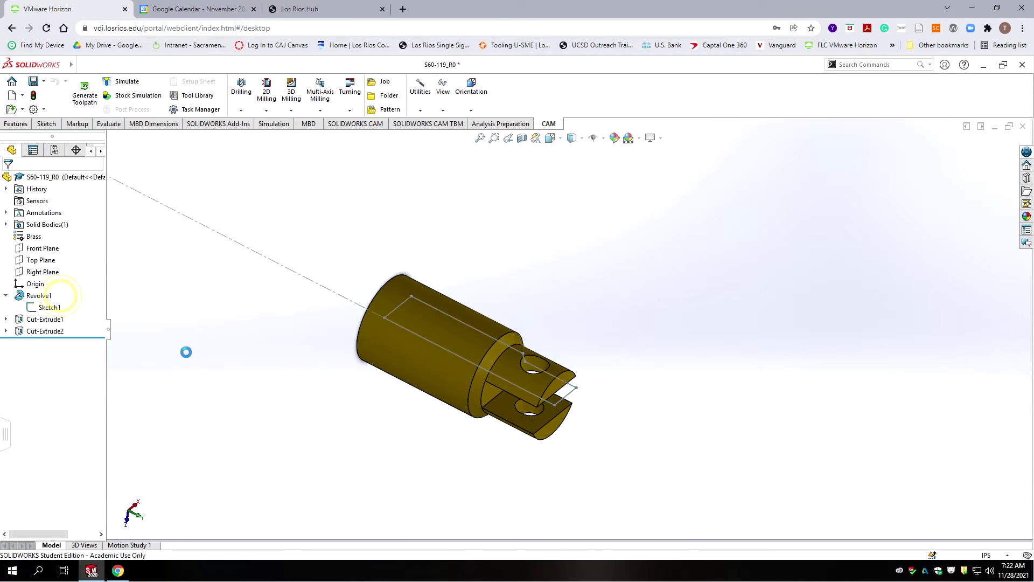
Collapse the Revolve1 feature and return to the CAM operations tree, widening the tree pane.
click(5, 295)
click(43, 177)
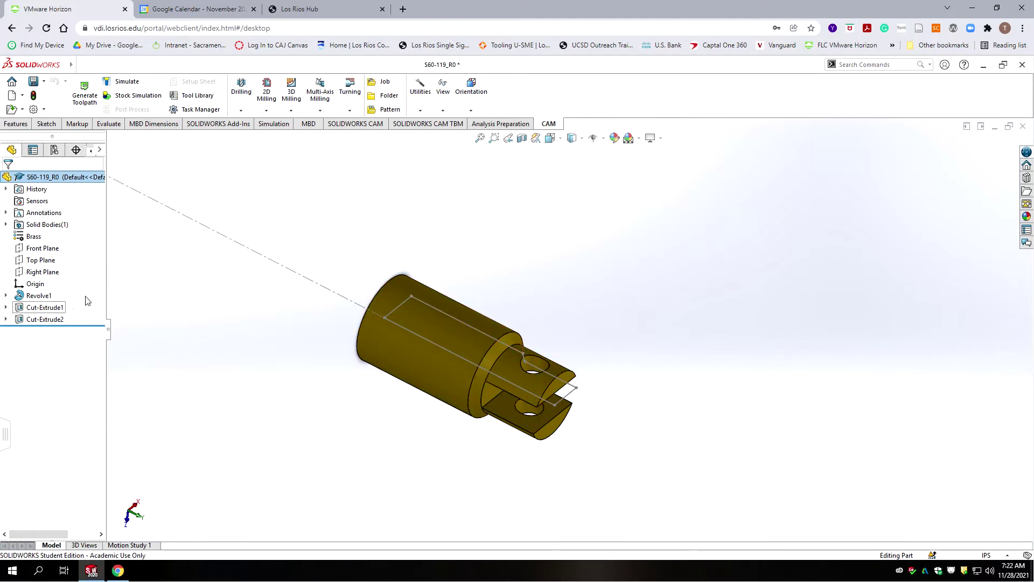
click(101, 153)
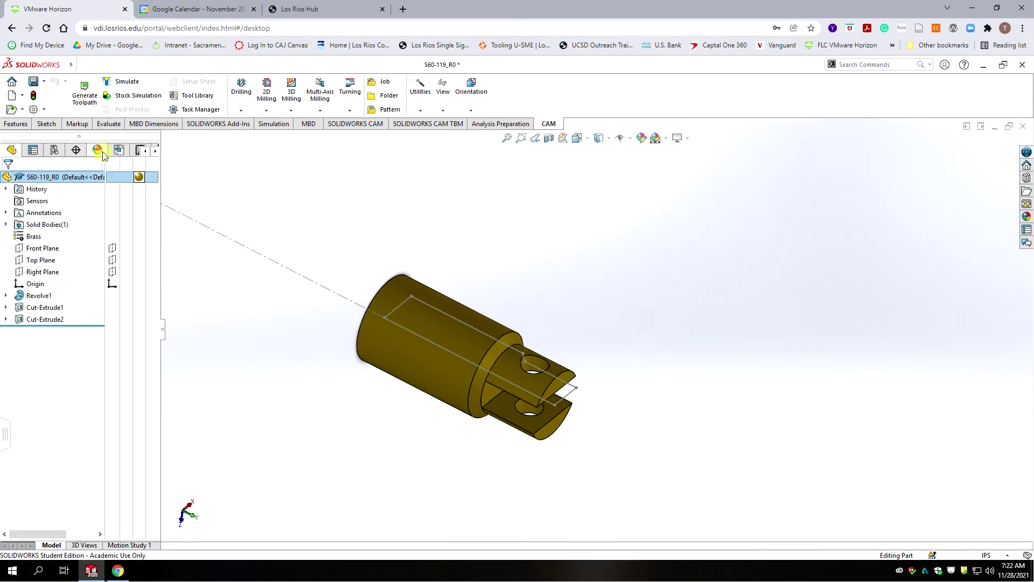
click(155, 153)
click(156, 153)
click(155, 153)
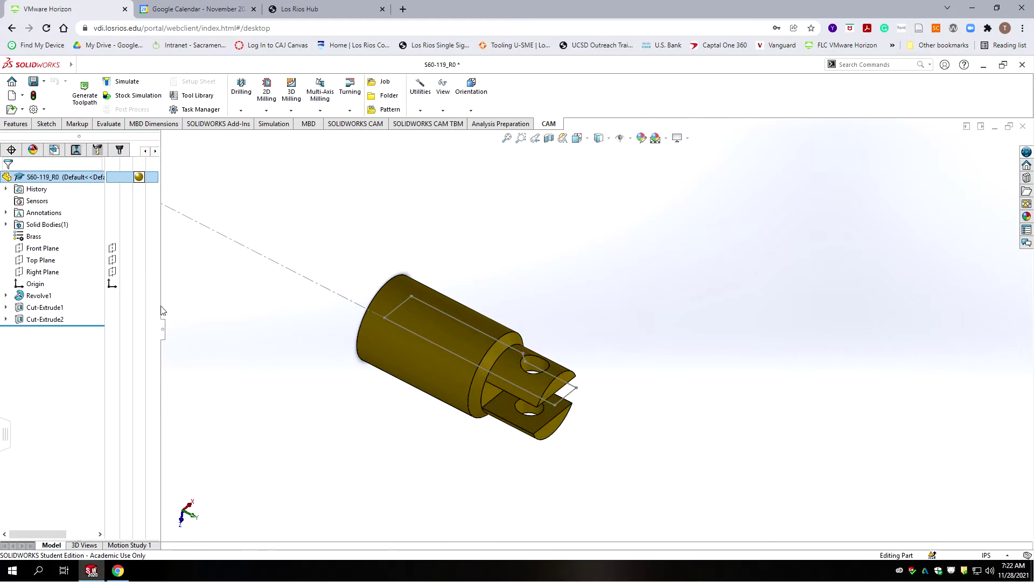
drag(161, 307, 186, 302)
click(120, 151)
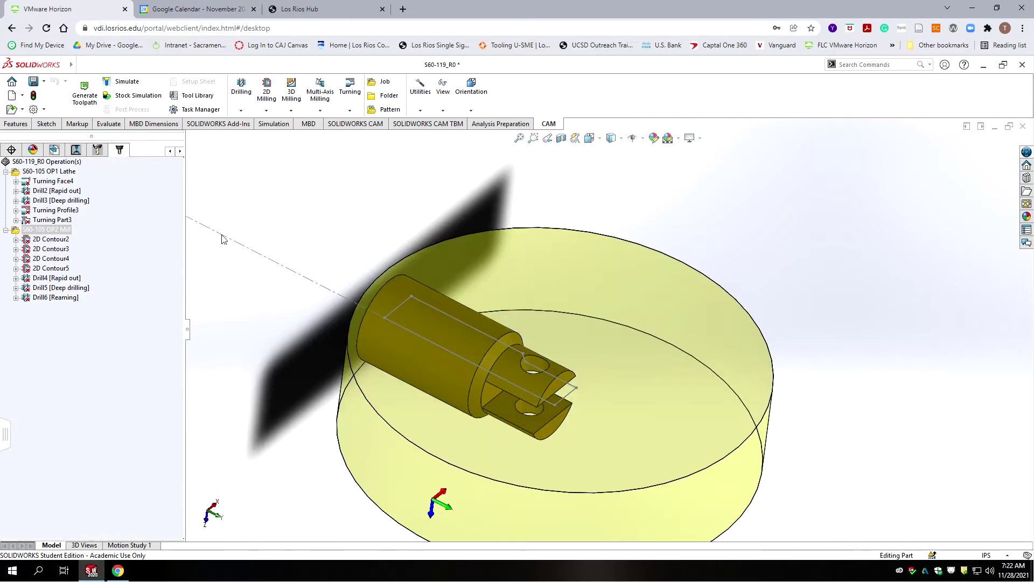
Edit the S60-105 OP1 Lathe job, accepting removal of its invalid geometry, and change its comment to S60-119 OP1 Lathe.
click(38, 170)
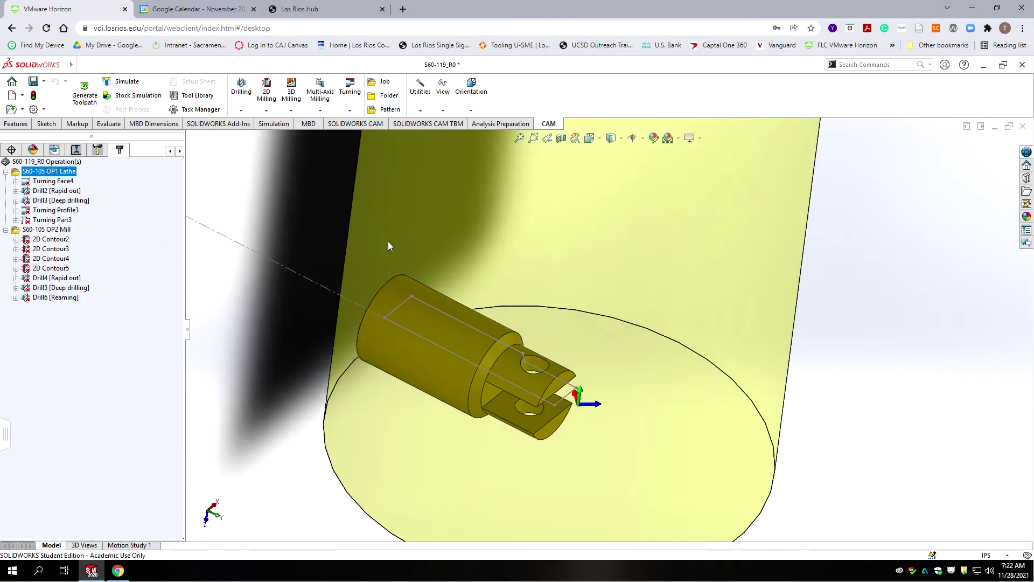
right_click(48, 172)
click(81, 177)
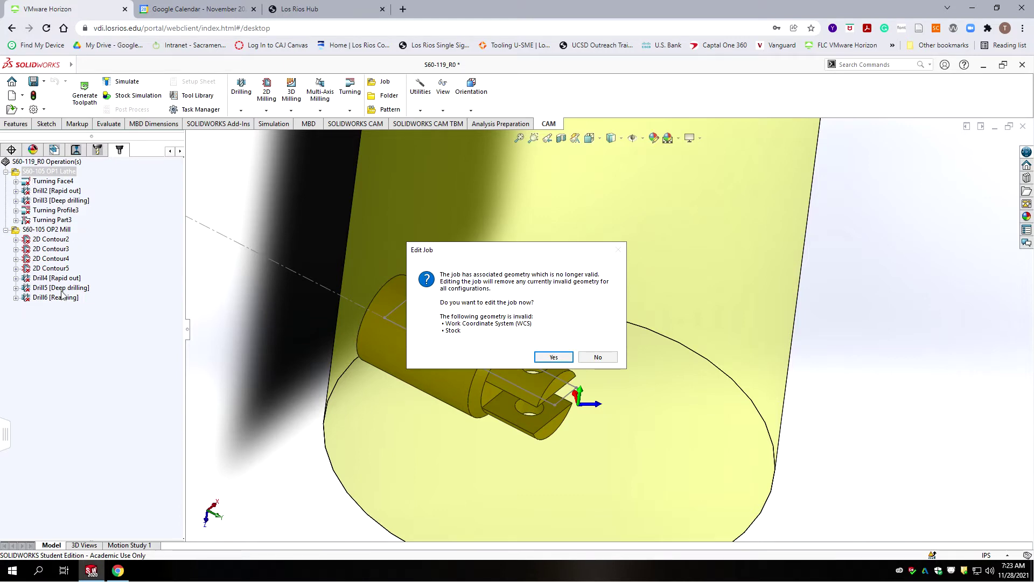
click(553, 357)
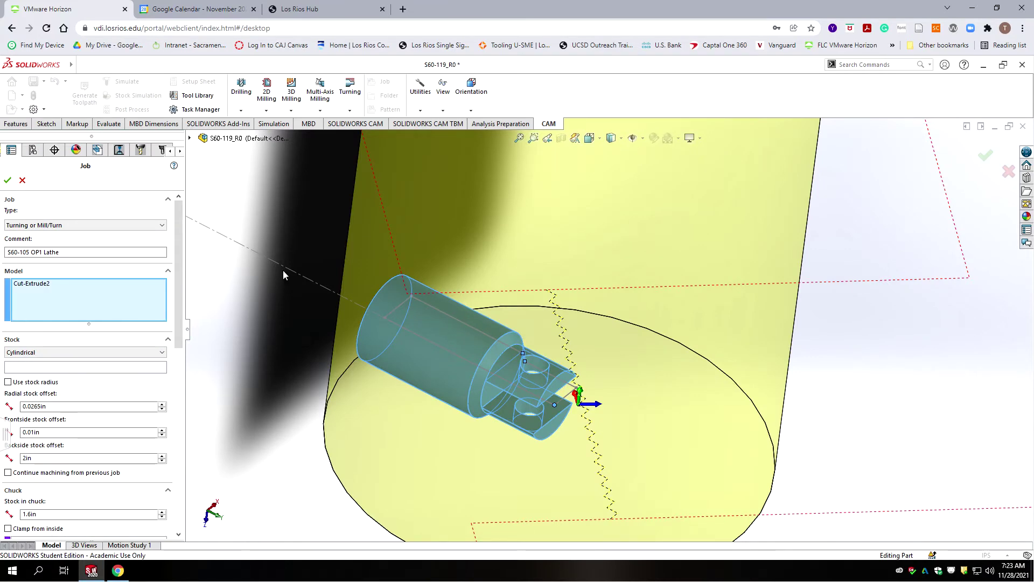
click(38, 250)
key(BackSpace)
key(BackSpace)
text(19)
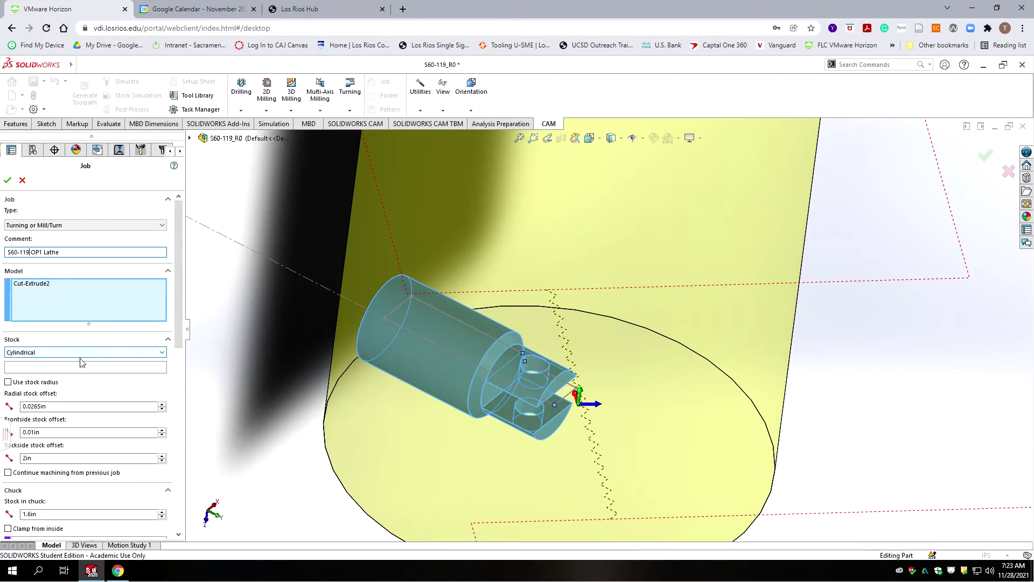
Define the lathe job's cylindrical stock from the outer face of the piston's large cylinder.
click(62, 368)
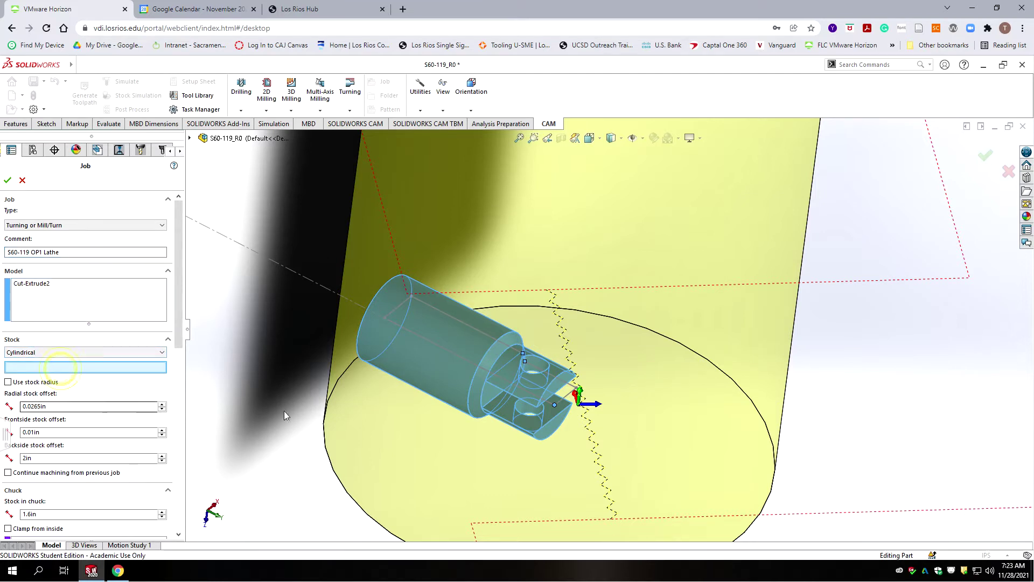
click(440, 330)
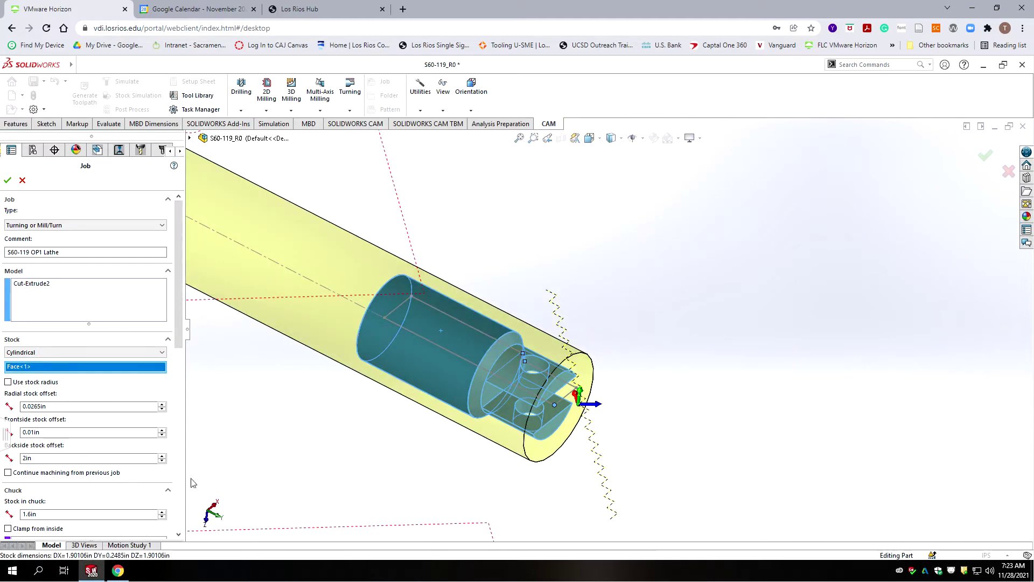
Set the lathe job's work coordinate system Z axis from the end face of the piston's upper fork prong.
drag(181, 316, 175, 413)
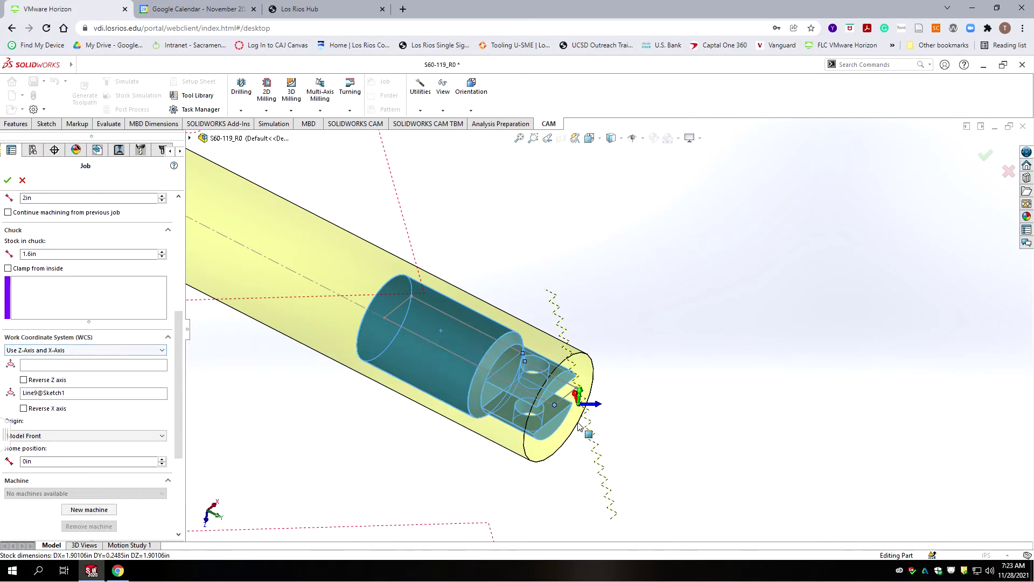
middle_drag(460, 402, 518, 374)
scroll(517, 374, up, 5)
scroll(517, 374, down, 5)
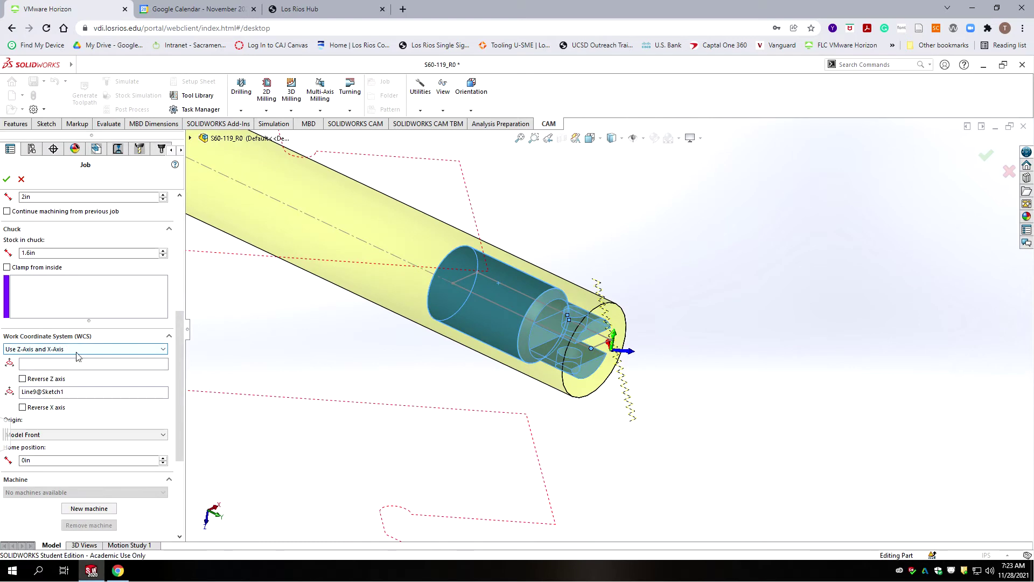
click(68, 351)
click(54, 387)
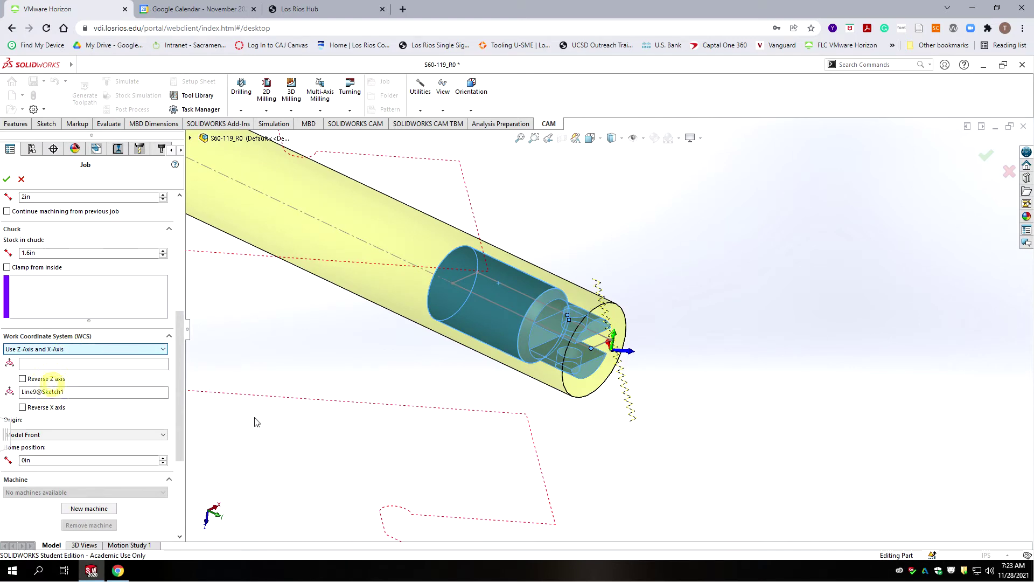
click(599, 326)
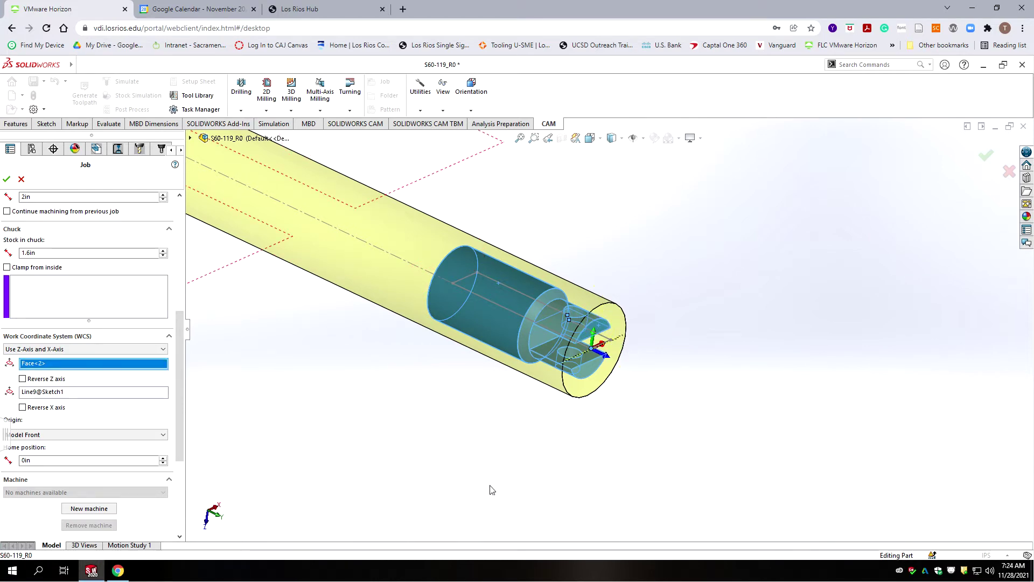
Set the lathe job's radial stock offset to (.25-.157)/2.
scroll(161, 270, up, 5)
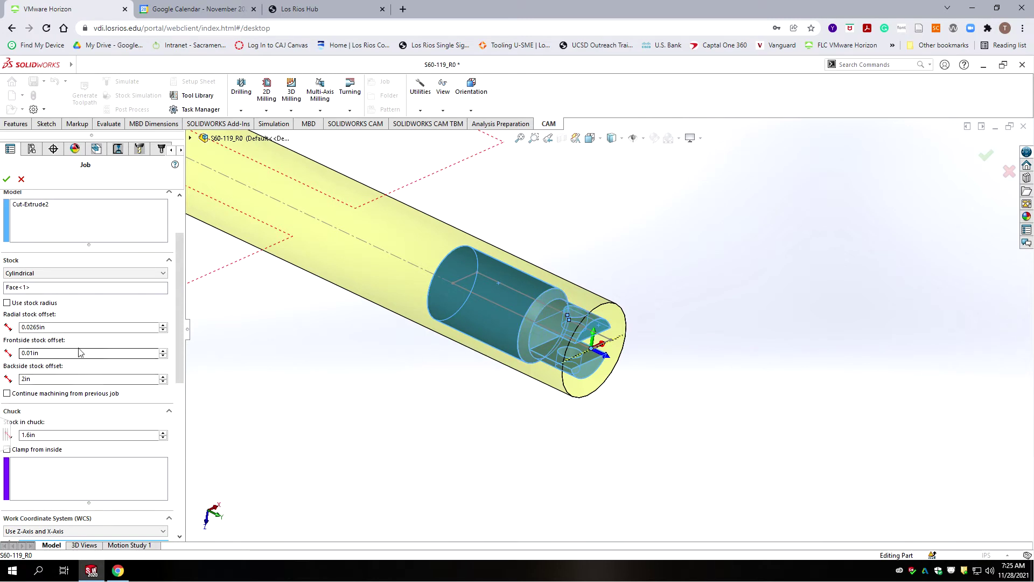
double_click(51, 328)
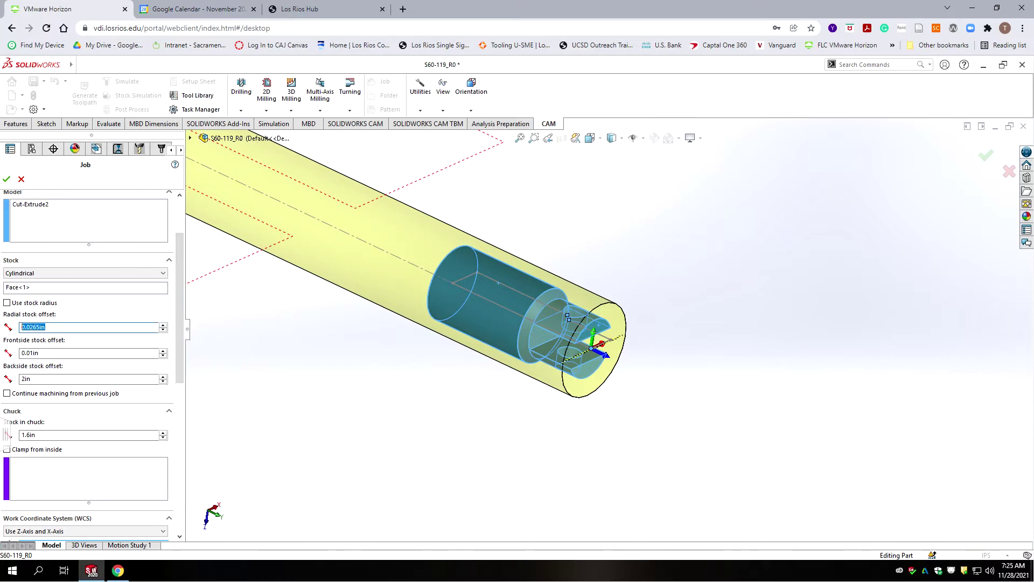
text(.)
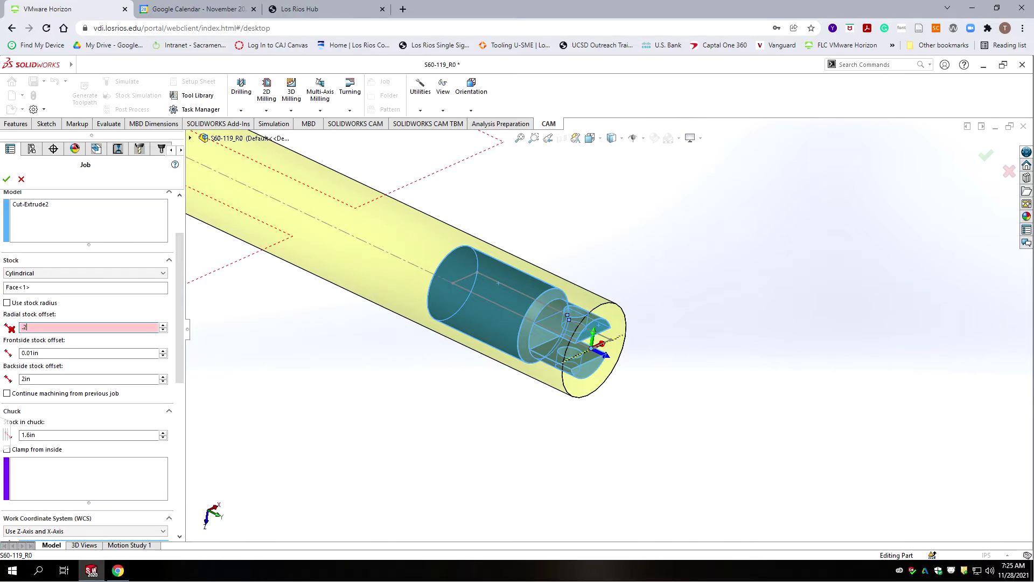
text(25)
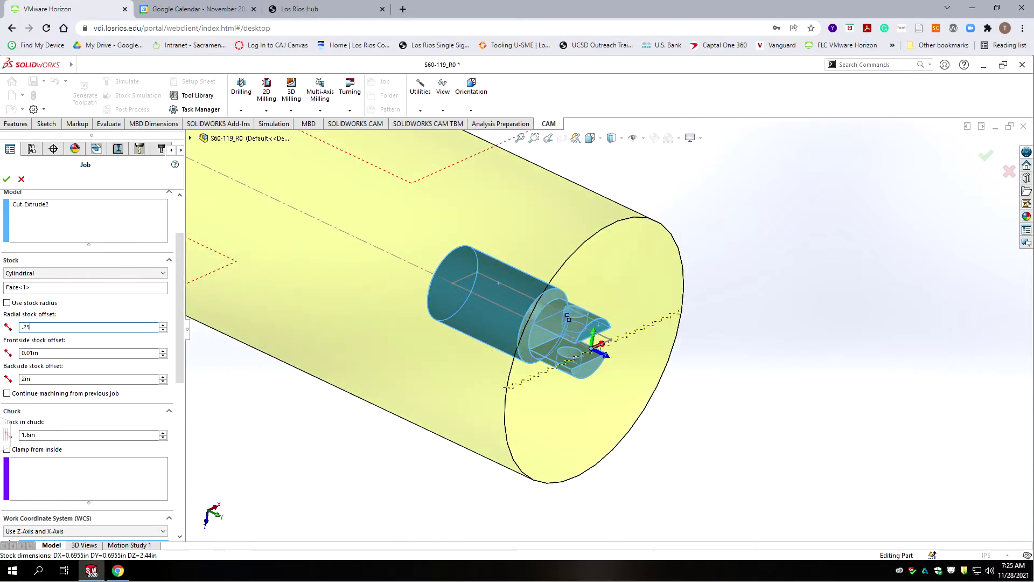
text(-)
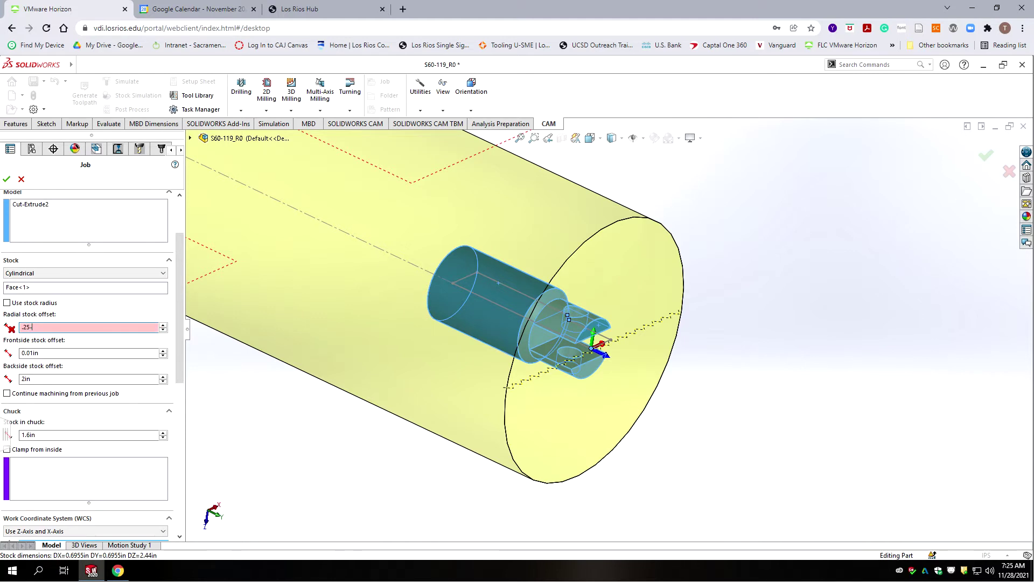
text(.157)
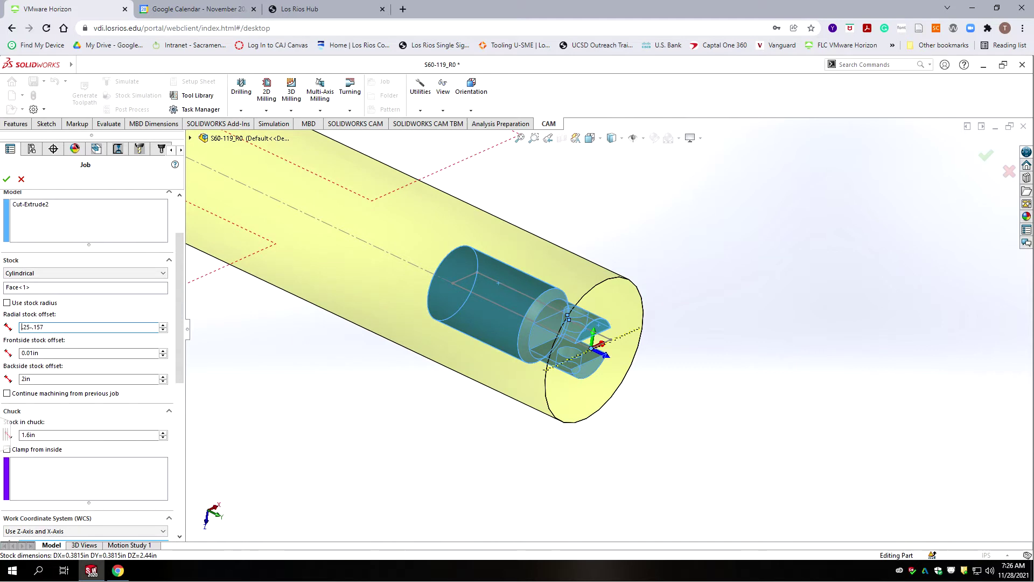
text(()
text(/2)
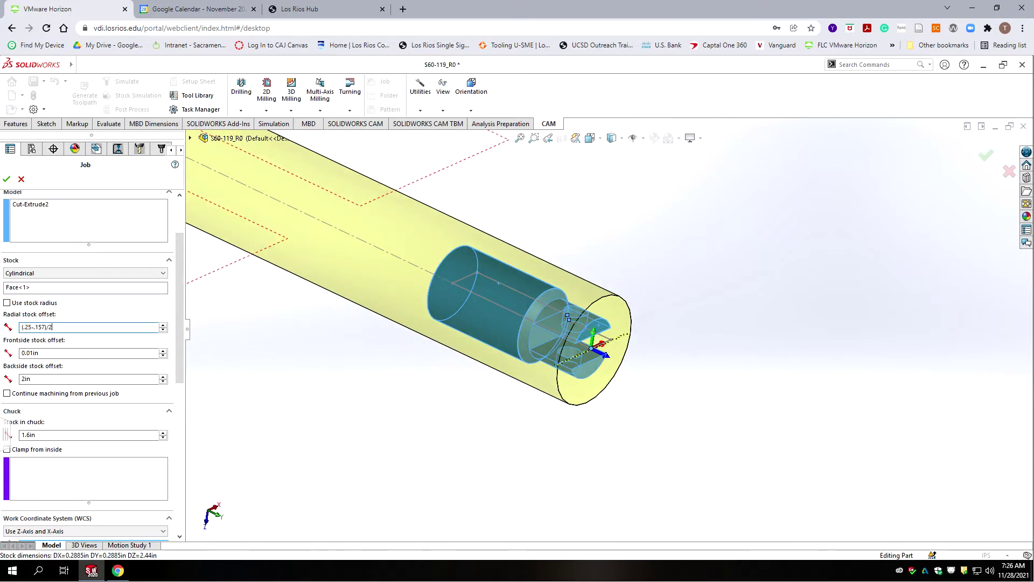
click(60, 353)
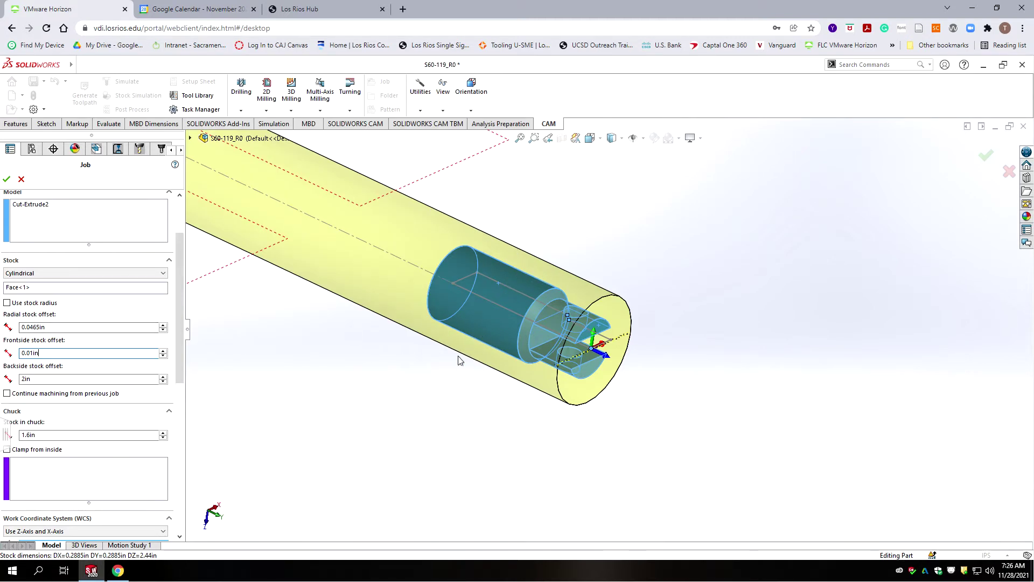
Examine the cylindrical stock and the coordinate system axes around the piston's forked end.
scroll(458, 360, down, 3)
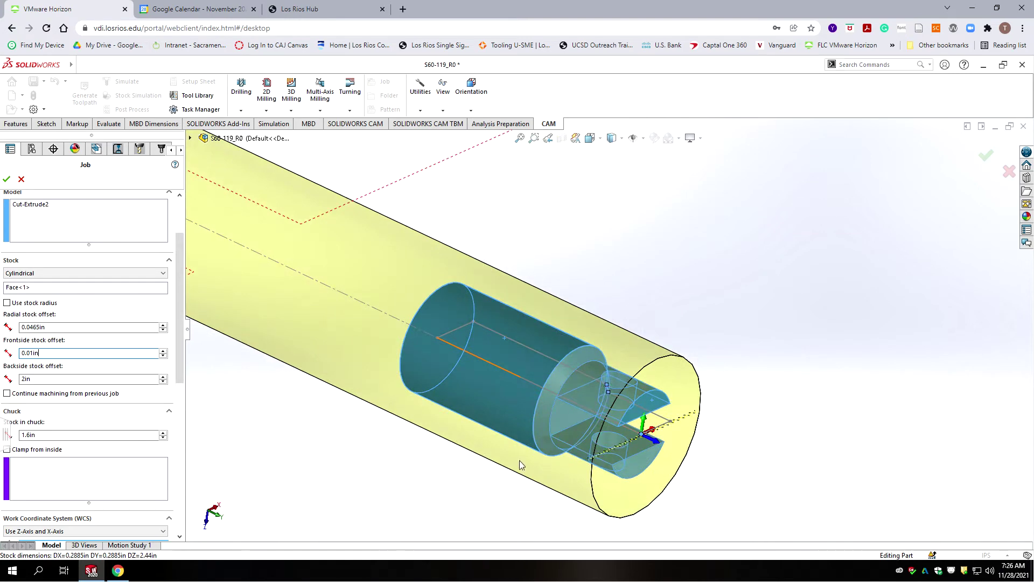
scroll(523, 462, up, 1)
scroll(749, 341, down, 3)
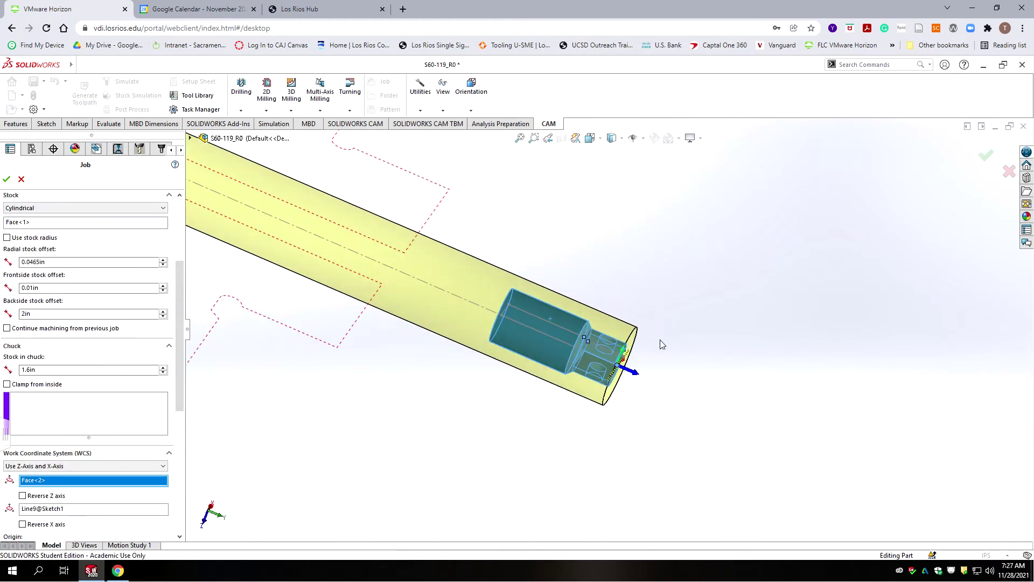
mouse_move(633, 404)
middle_down()
mouse_move(609, 410)
mouse_move(624, 389)
middle_up()
scroll(625, 387, up, 4)
scroll(637, 345, down, 6)
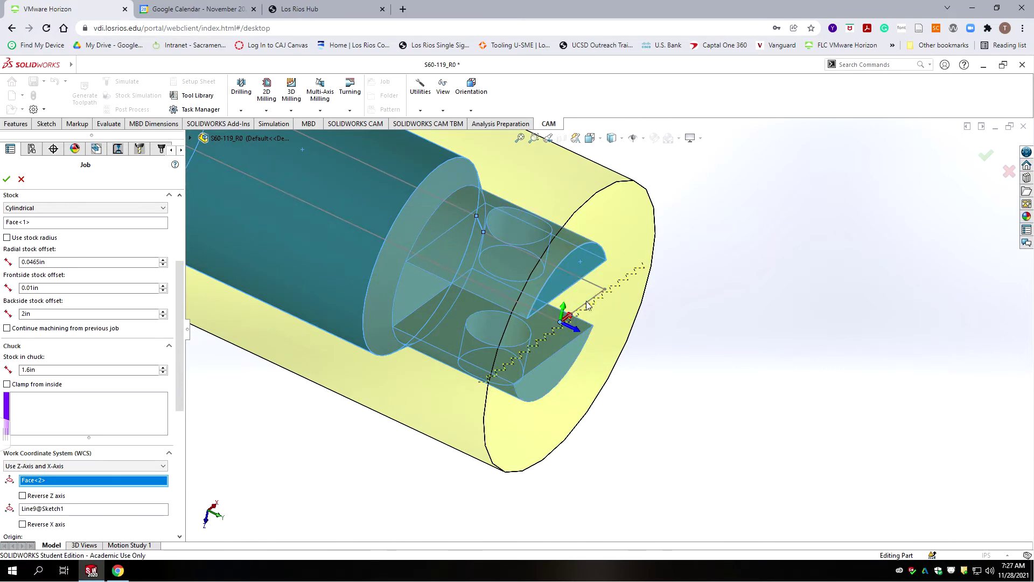
scroll(436, 325, up, 10)
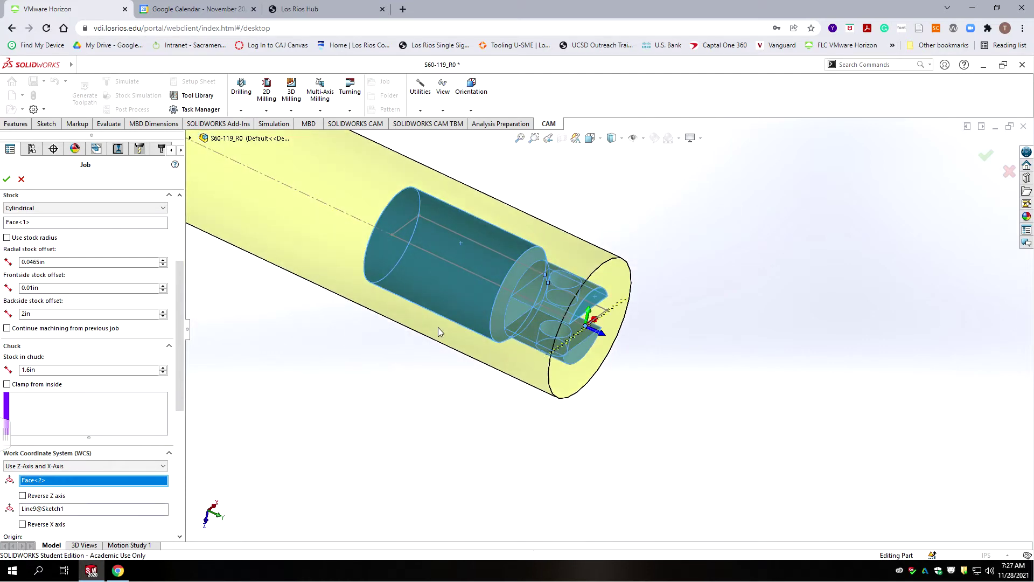
scroll(619, 318, down, 10)
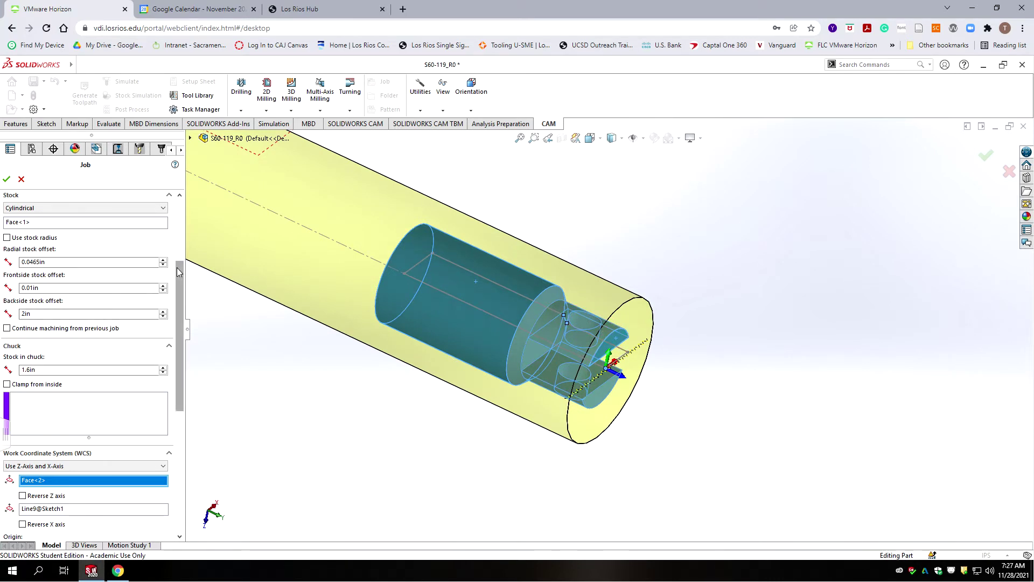
Set the lathe job's program name to 1191 and program comment to S60-119 OP1 Lathe, and accept the job.
drag(176, 268, 152, 311)
scroll(155, 314, down, 7)
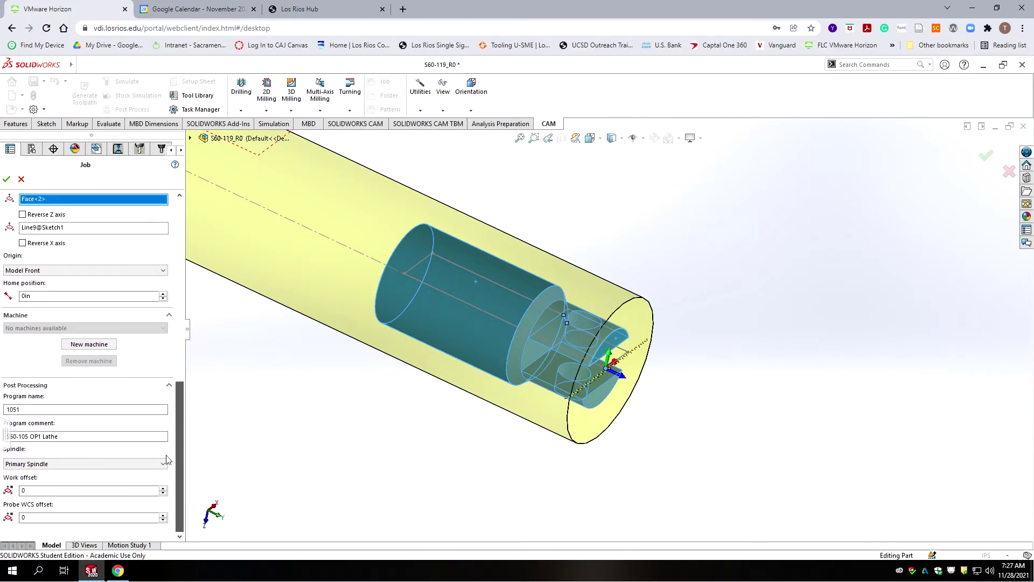
click(22, 408)
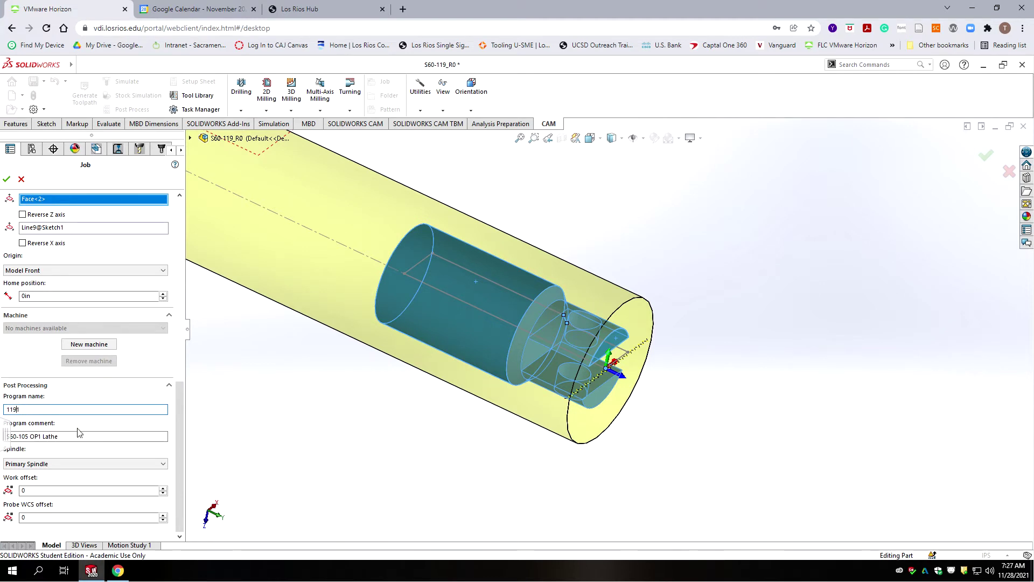
click(27, 436)
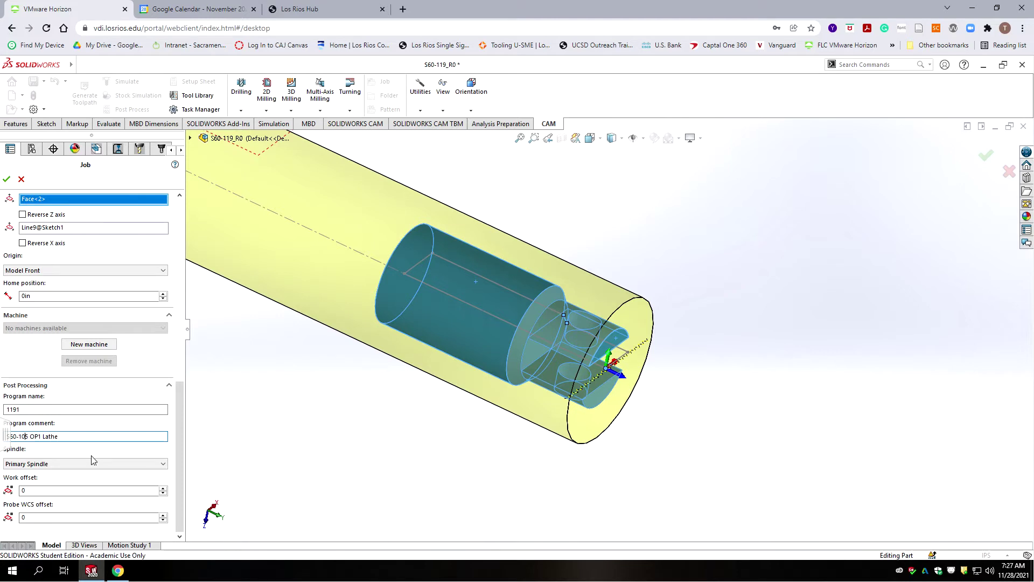
key(Delete)
key(BackSpace)
text(19)
drag(180, 411, 176, 153)
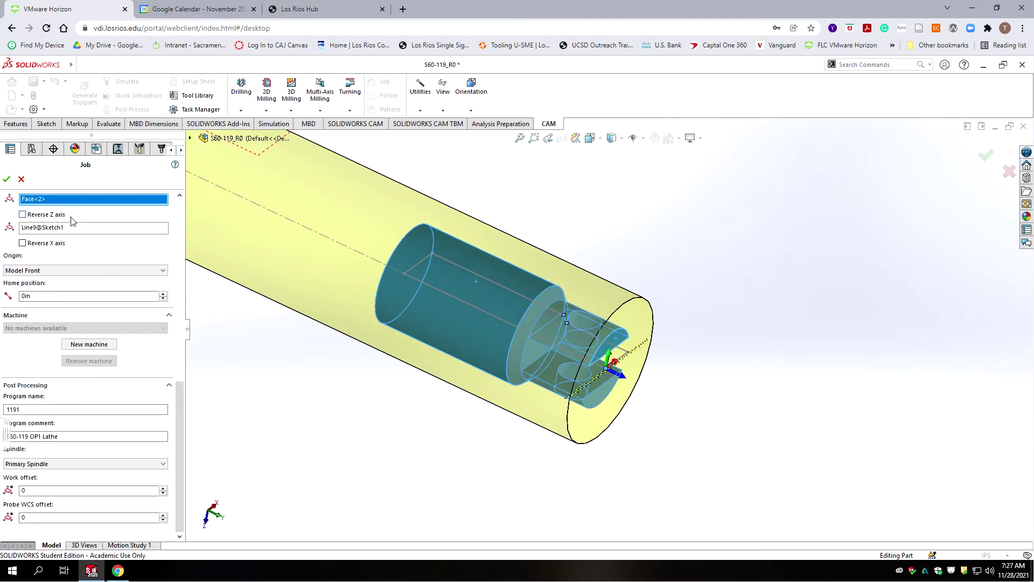
click(6, 179)
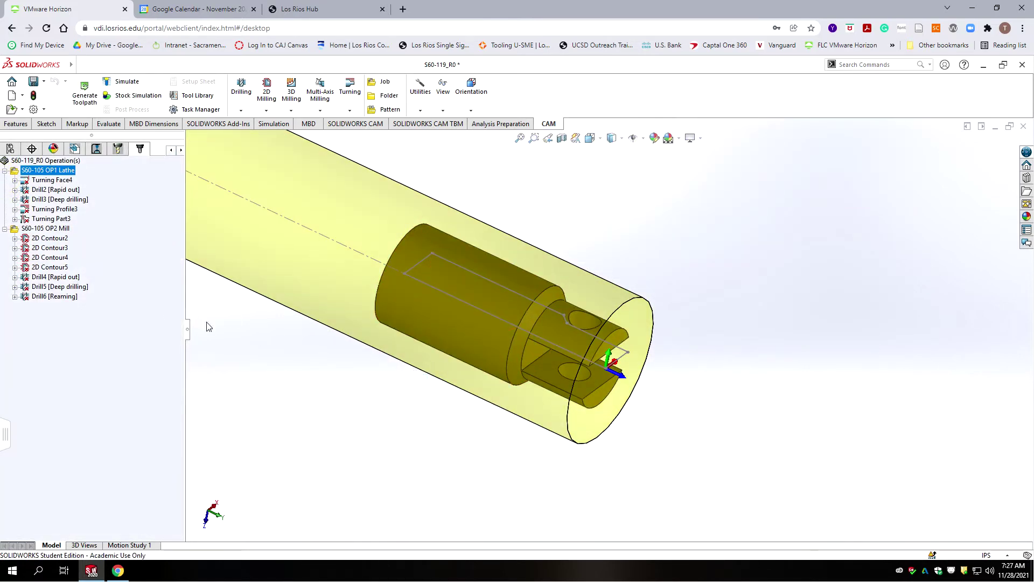
Edit the Turning Face4 operation and assign the short front-end line of Sketch1 as its model geometry.
click(49, 181)
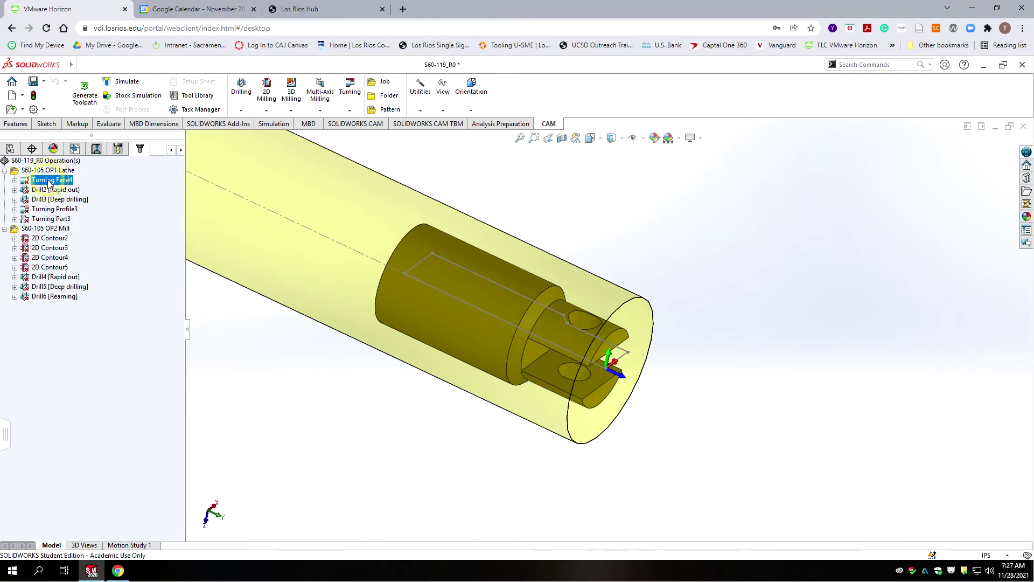
right_click(49, 184)
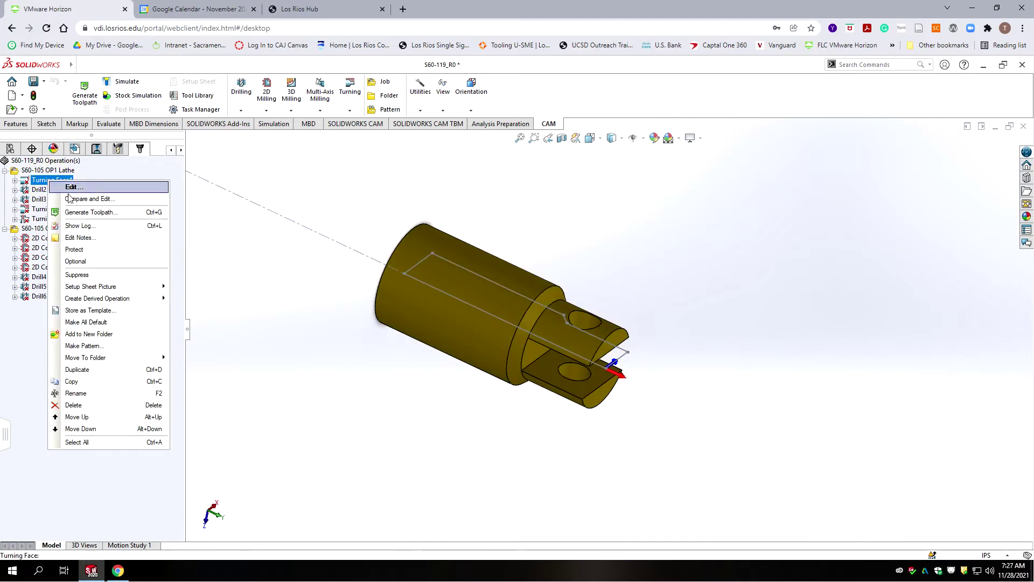
click(71, 187)
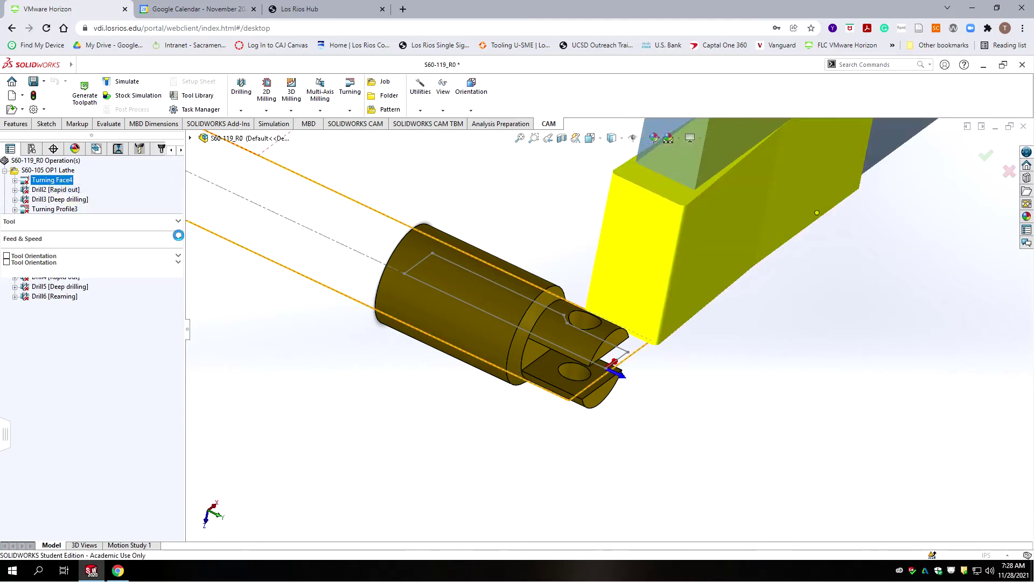
click(30, 200)
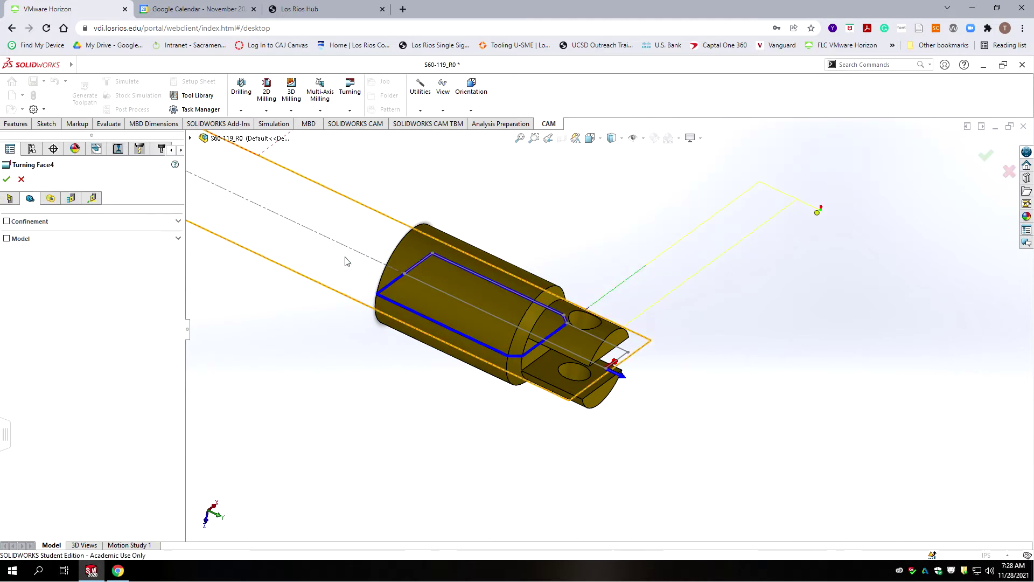
scroll(641, 318, down, 5)
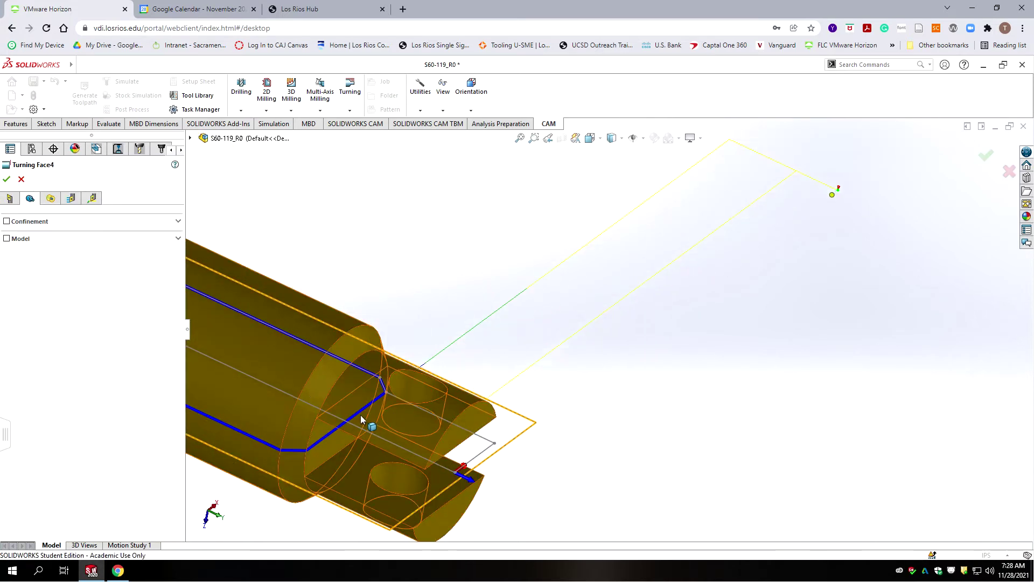
scroll(420, 408, up, 2)
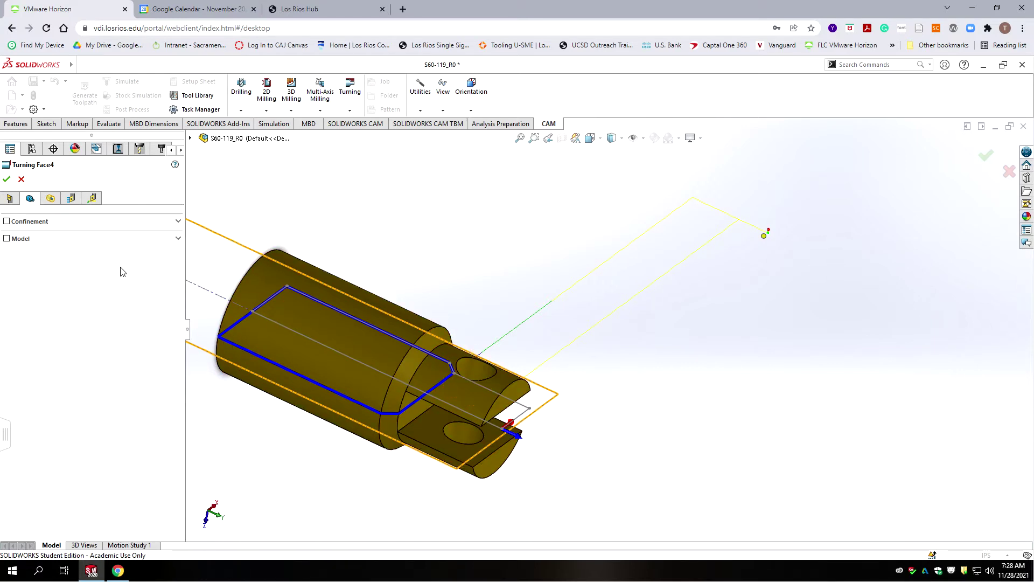
click(27, 240)
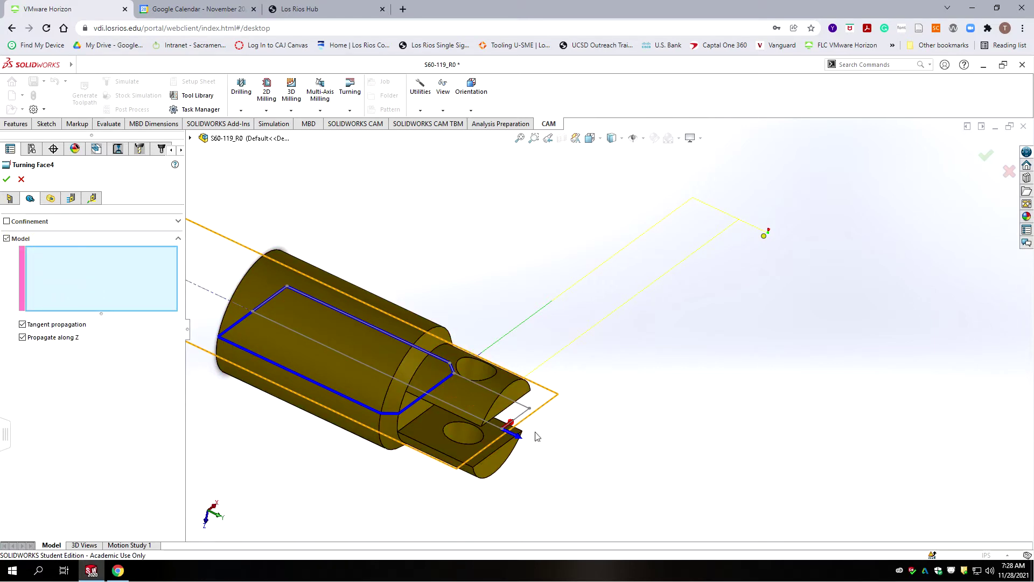
click(528, 415)
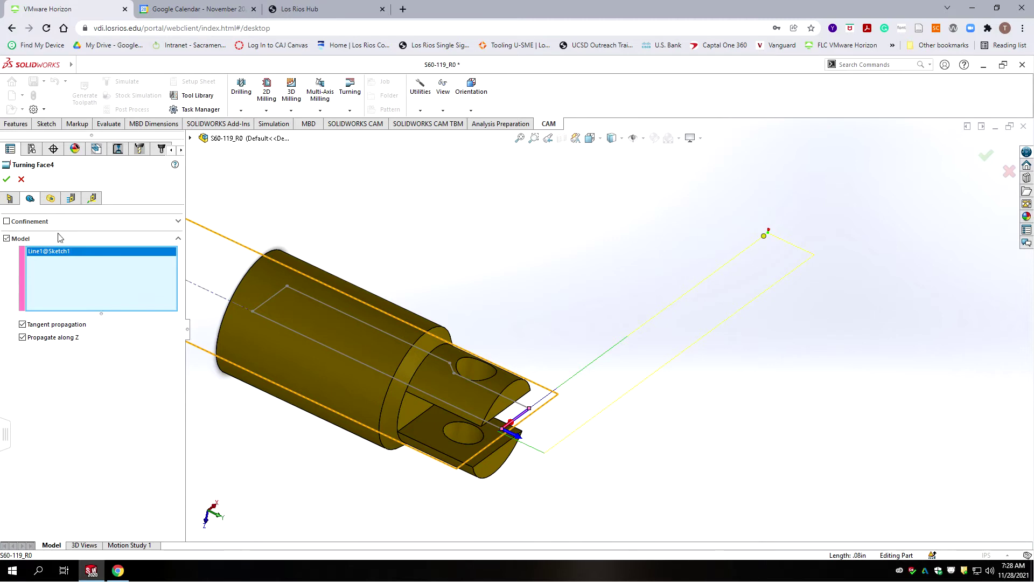
Review the facing operation's radii, passes and linking settings, and accept the operation.
click(50, 199)
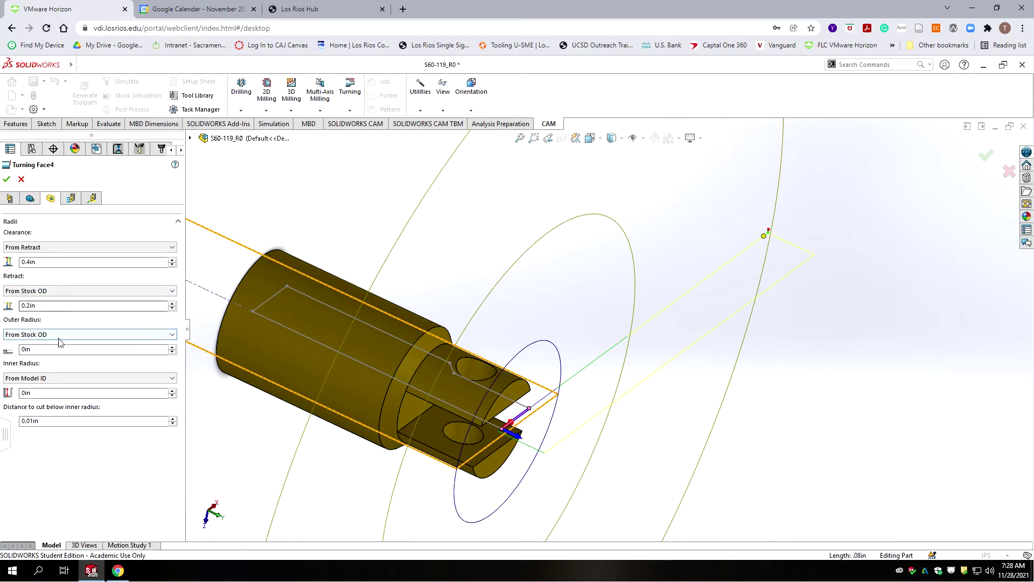
mouse_move(59, 341)
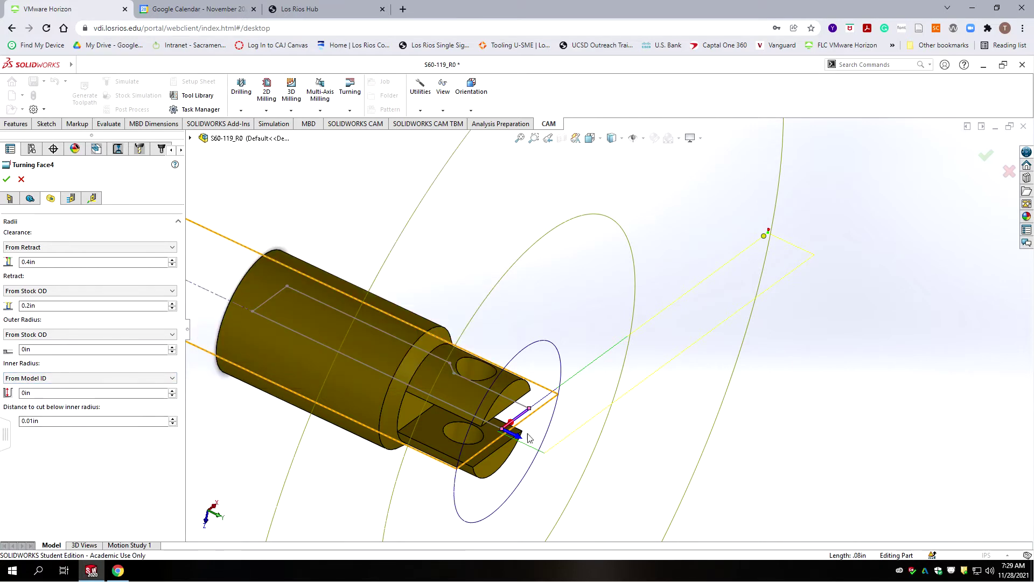
click(71, 198)
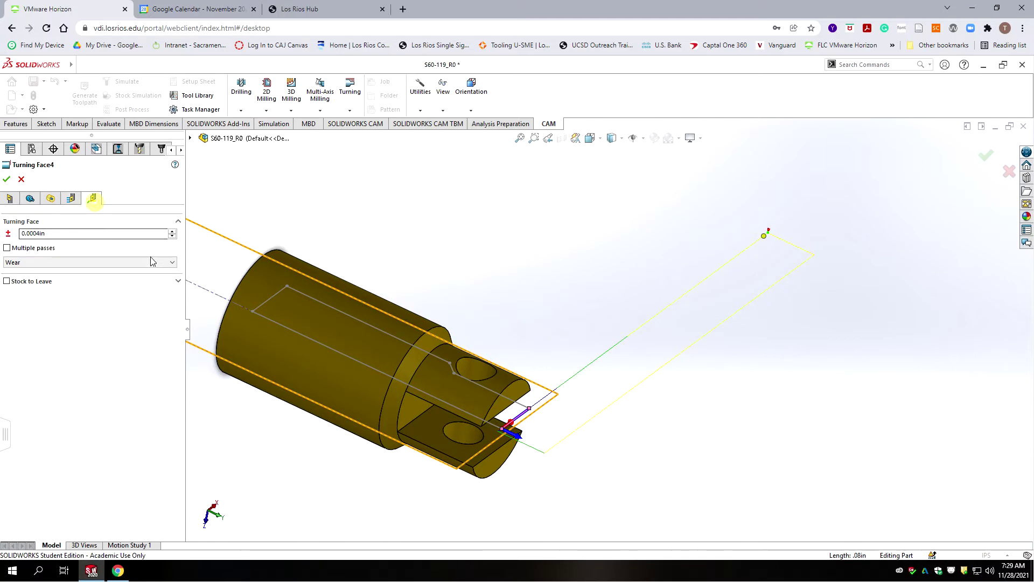
click(92, 198)
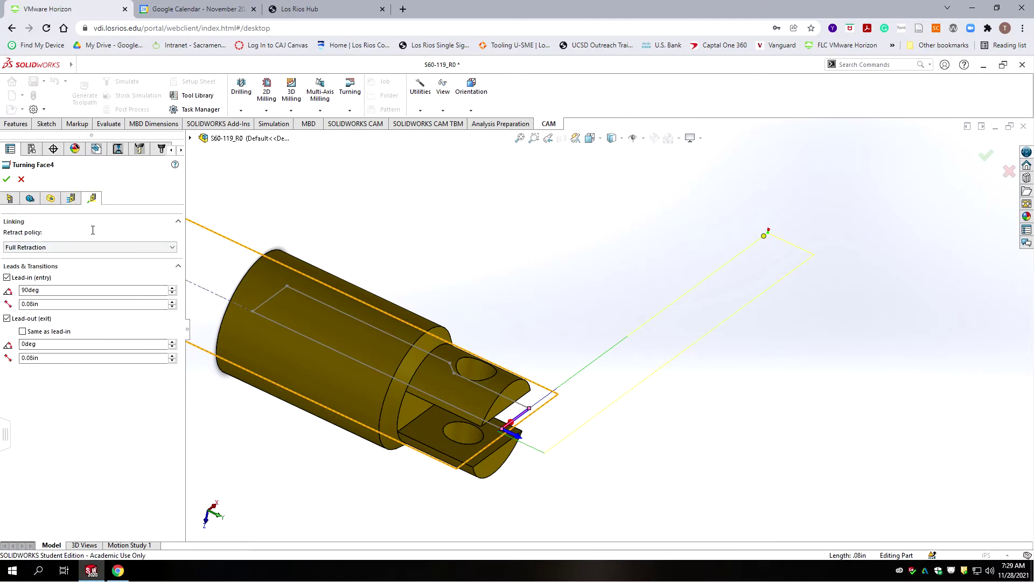
click(7, 179)
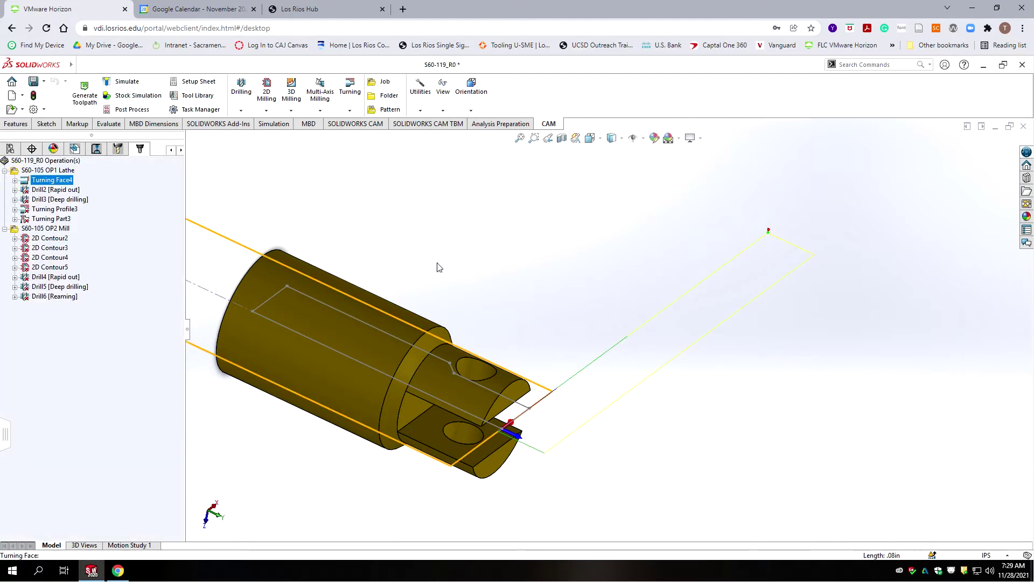
Delete the Drill2 [Rapid out] and Drill3 [Deep drilling] operations from the S60-105 OP1 Lathe job.
click(52, 189)
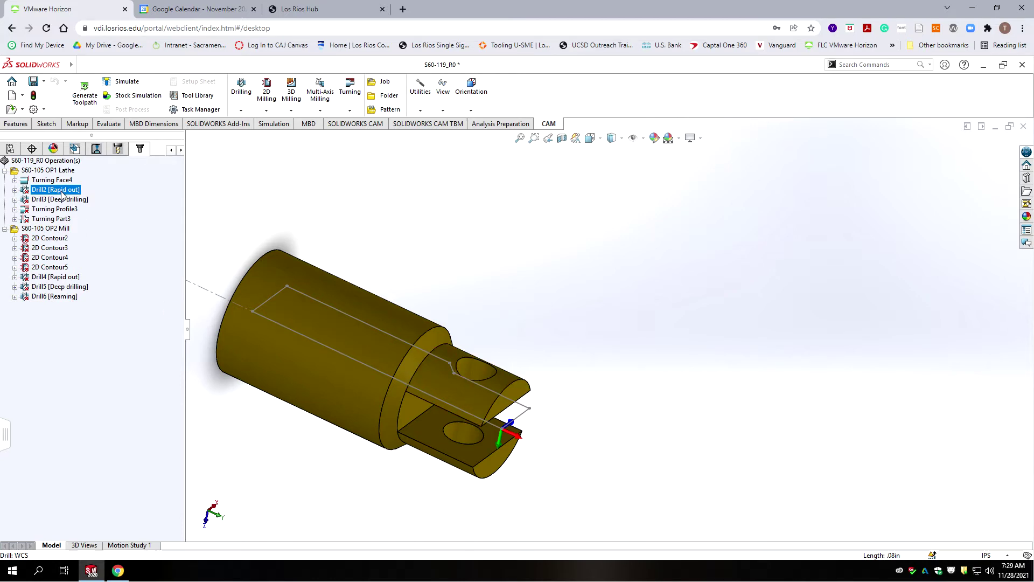
key(Delete)
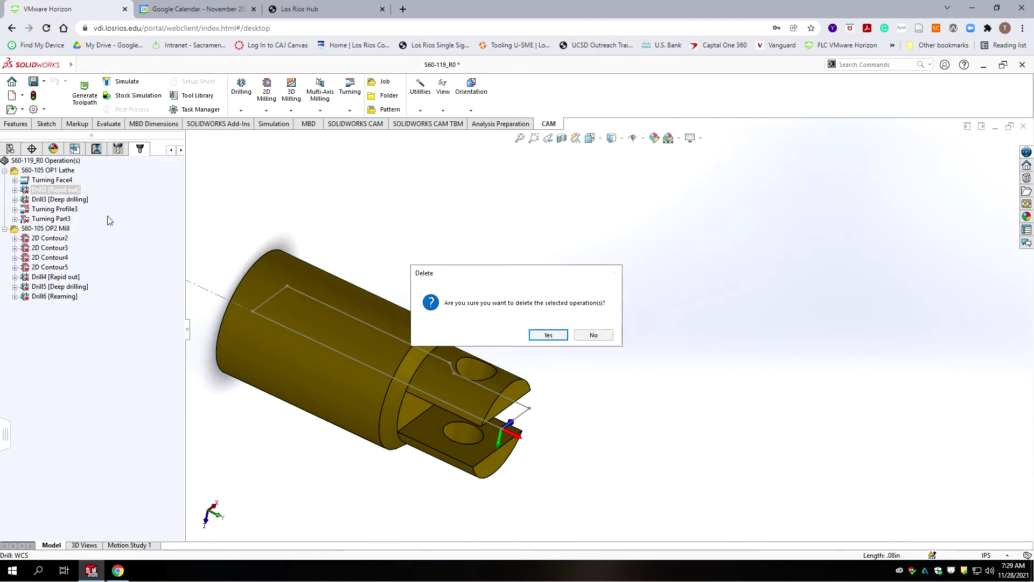
click(549, 335)
key(Delete)
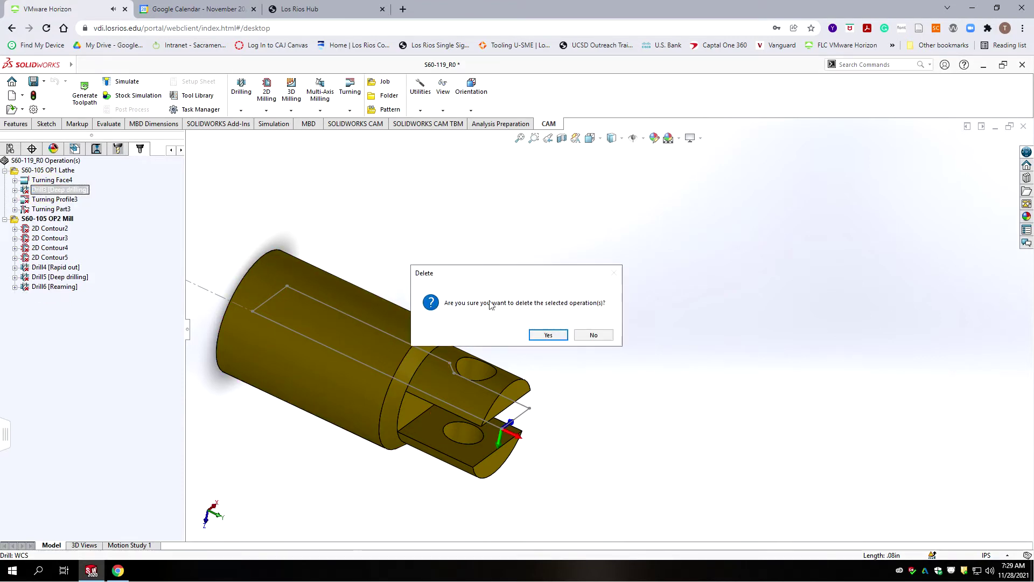
click(547, 335)
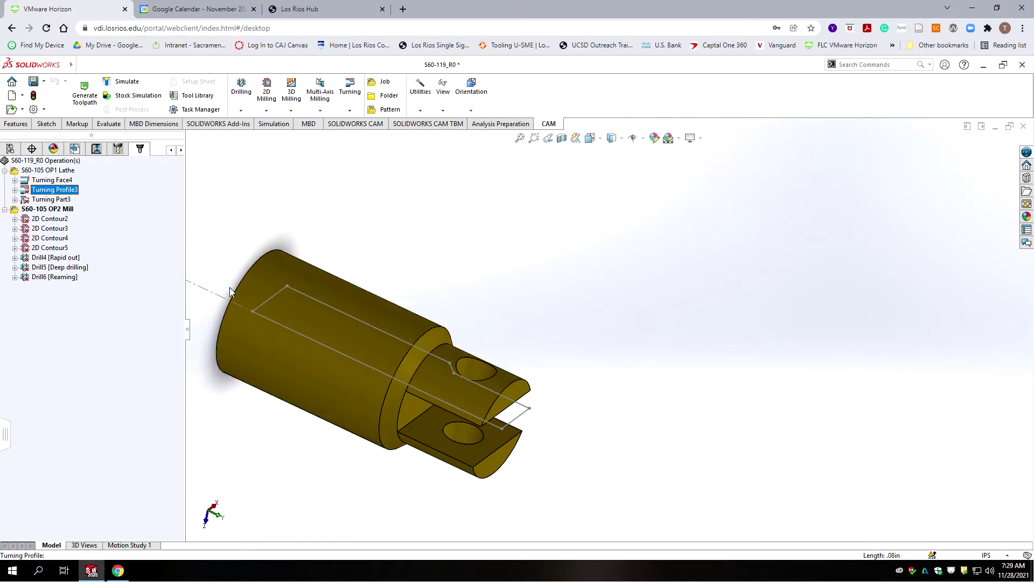
Open the Turning Profile3 operation for editing and remove Line1@Sketch1 from its model geometry.
right_click(58, 192)
click(78, 197)
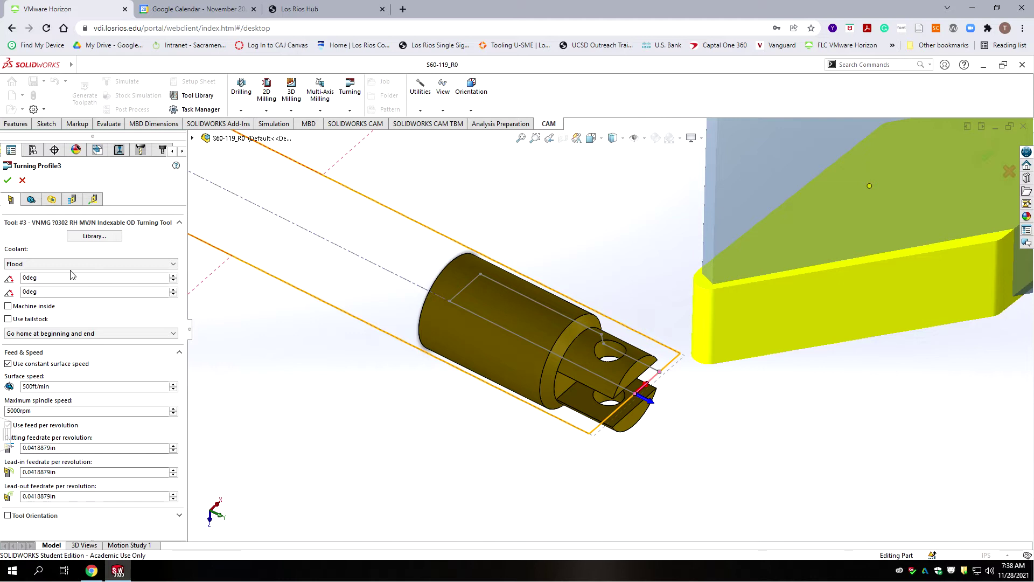
click(31, 199)
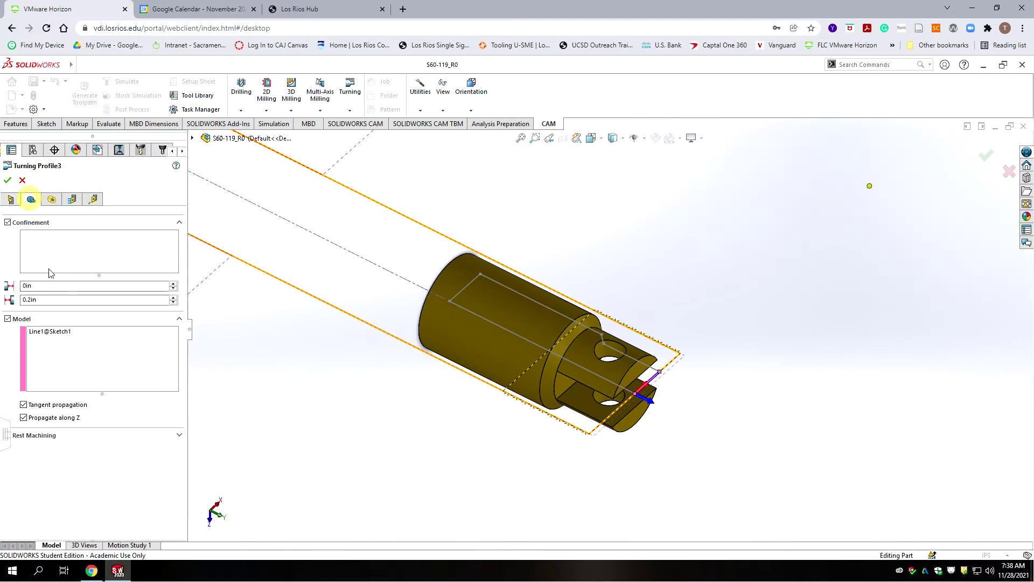
click(57, 332)
key(Delete)
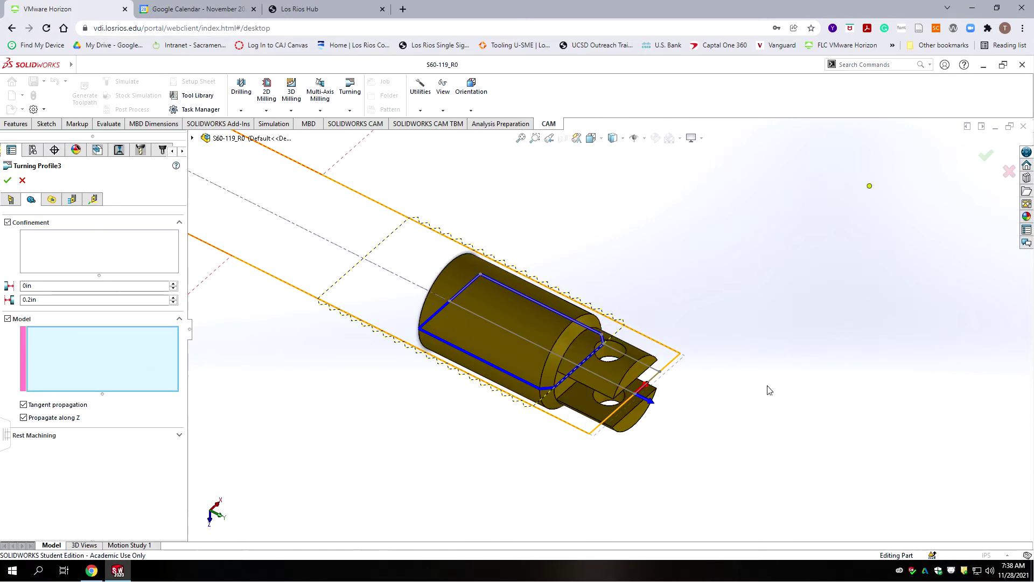
Assign the three outer profile lines of Sketch1 as the turning profile's model geometry and set the back confinement offset to 0.18 in.
click(652, 367)
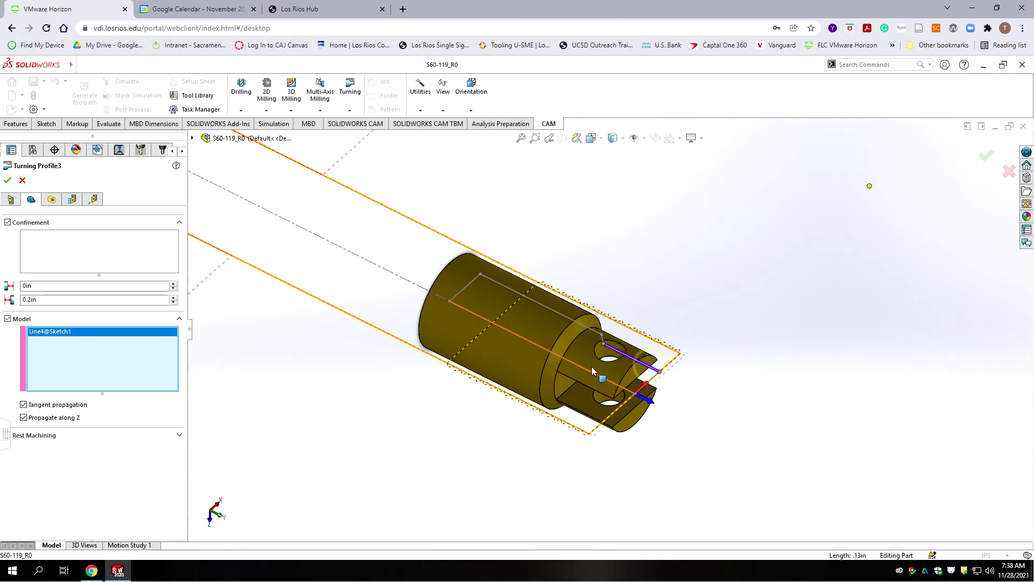
click(601, 337)
click(533, 301)
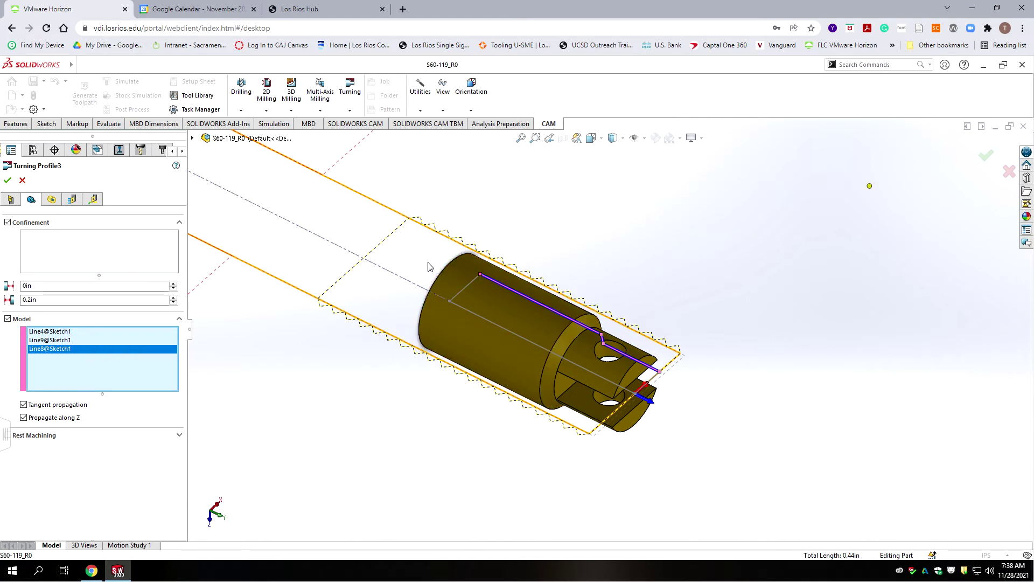
click(27, 300)
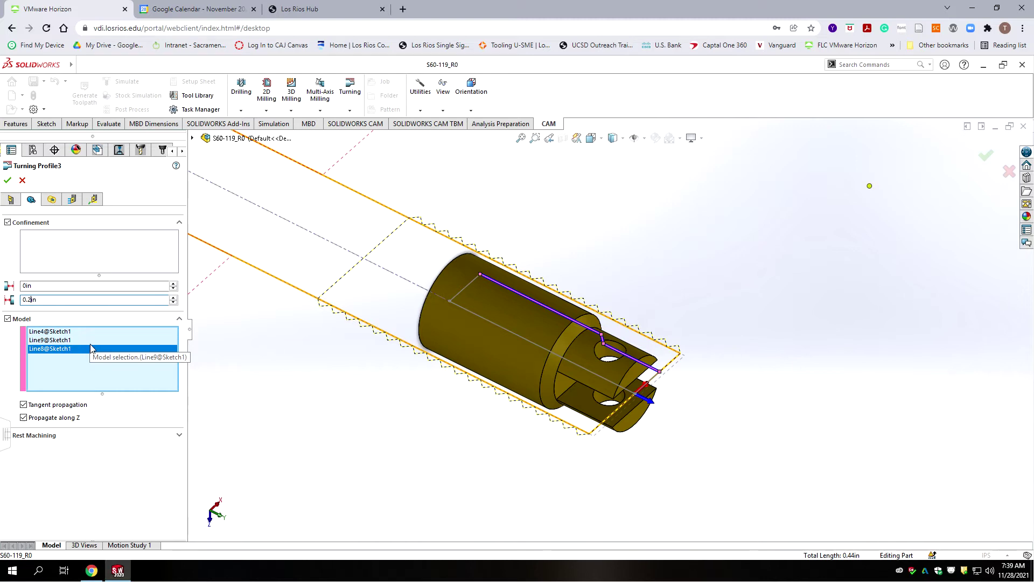
text(18)
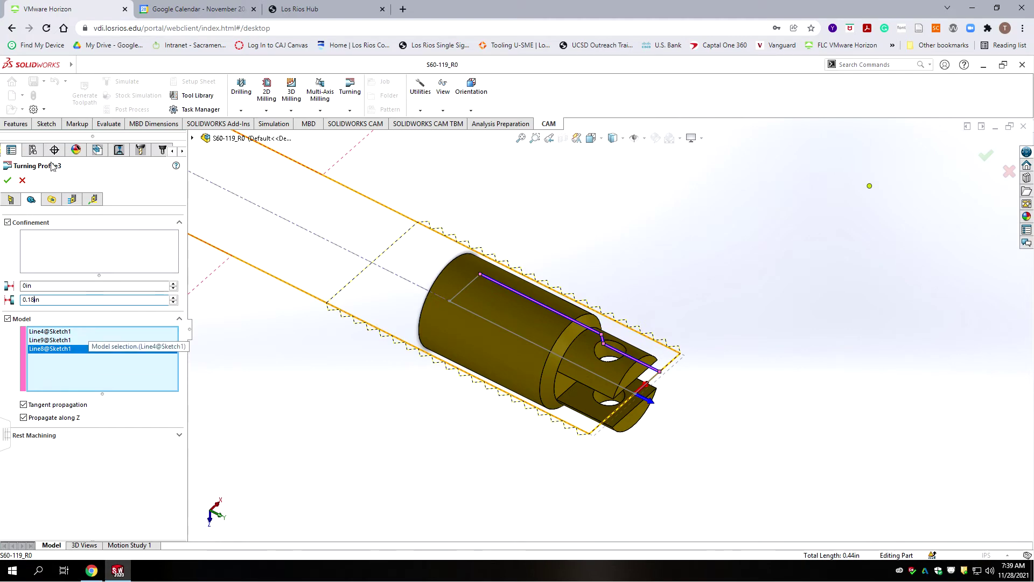
Set the profile operation's inner radius to From Selection, using the curved outer edge at the fork's front end.
click(52, 199)
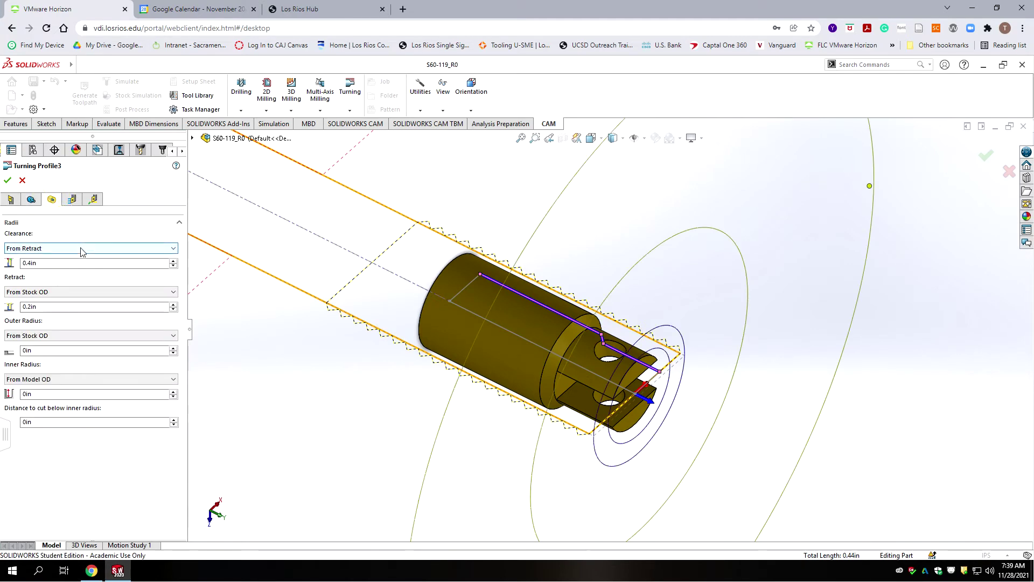
mouse_move(81, 252)
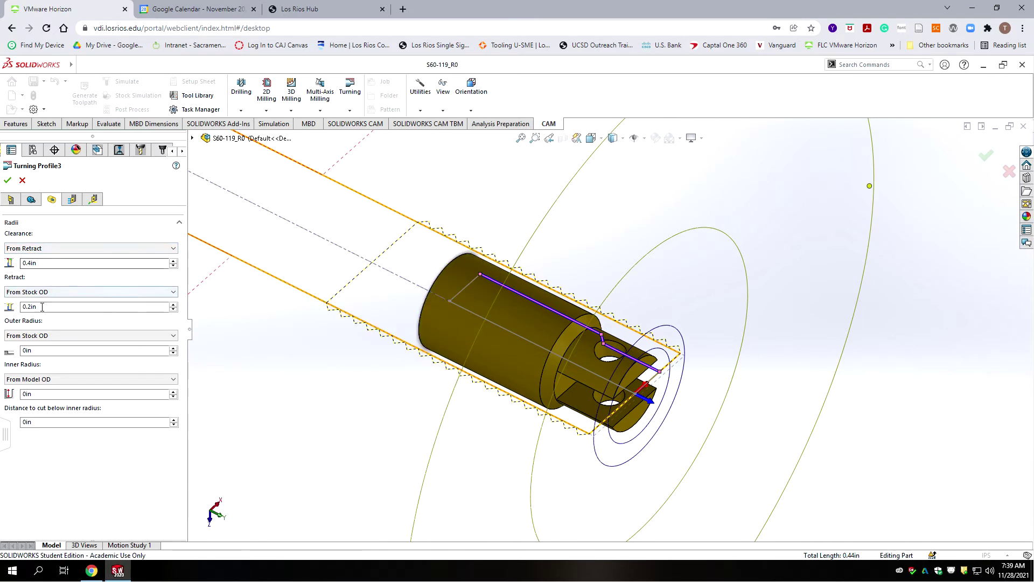
mouse_move(52, 299)
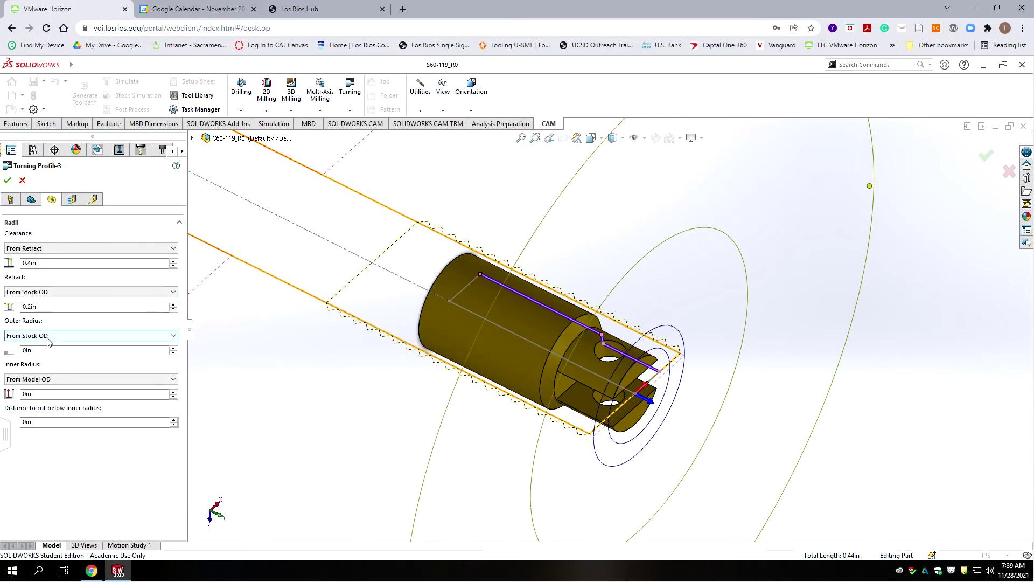
mouse_move(49, 341)
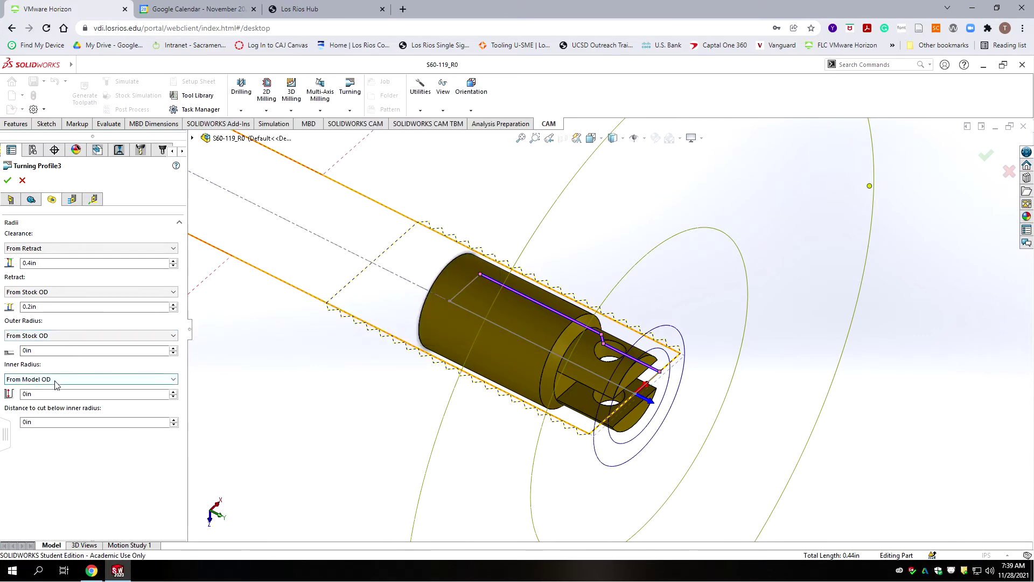
mouse_move(61, 381)
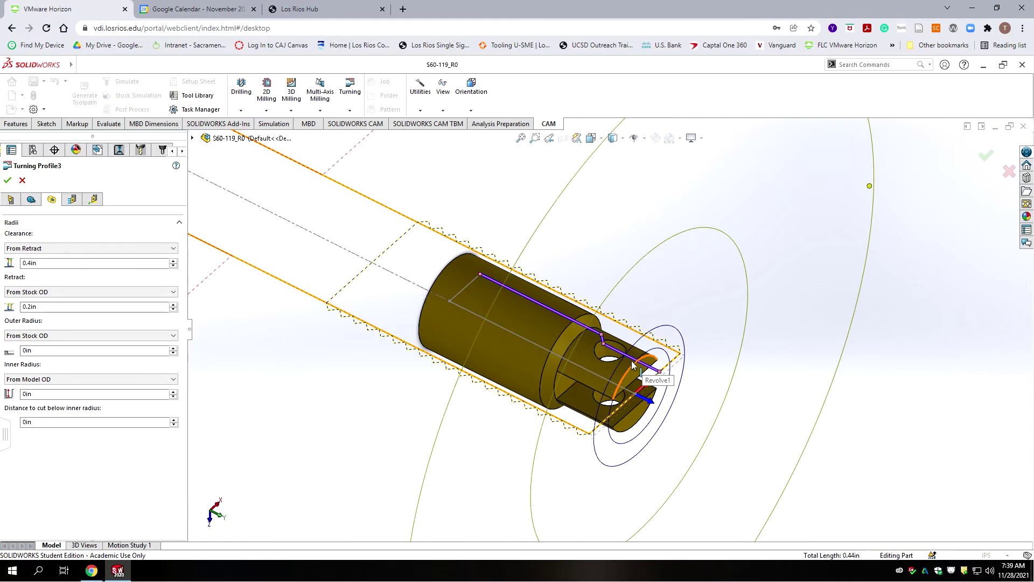
click(89, 380)
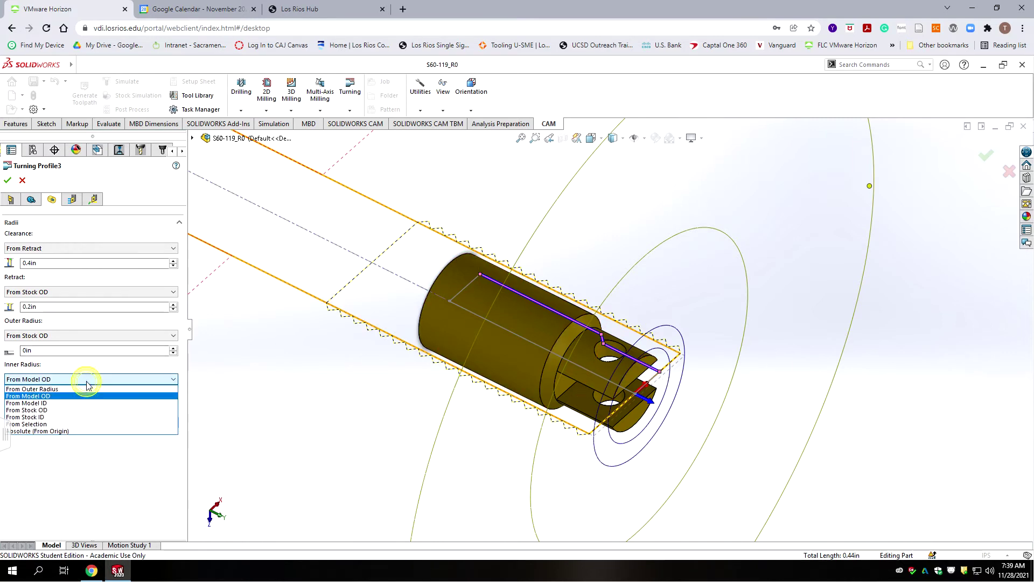
click(33, 425)
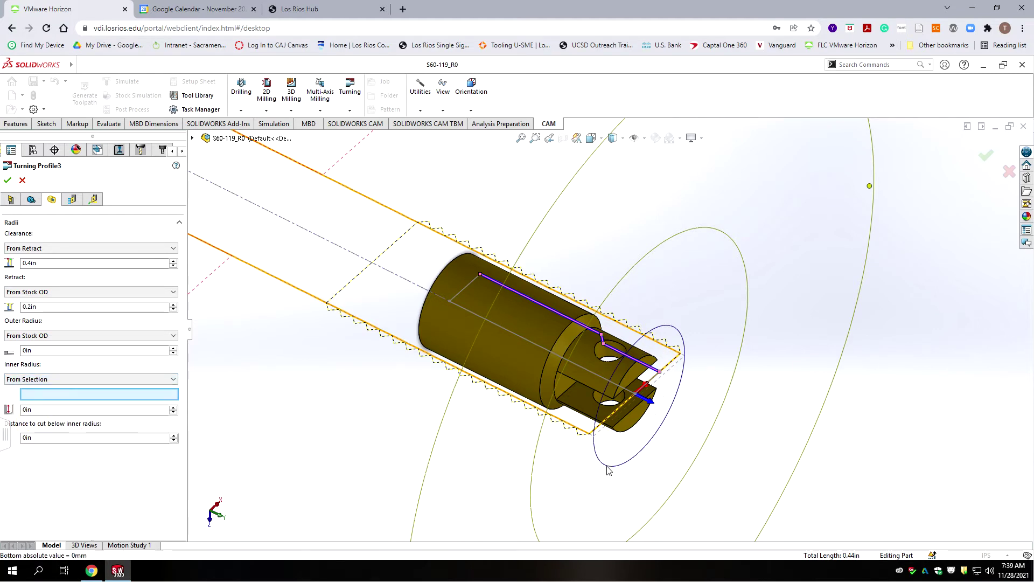
click(645, 367)
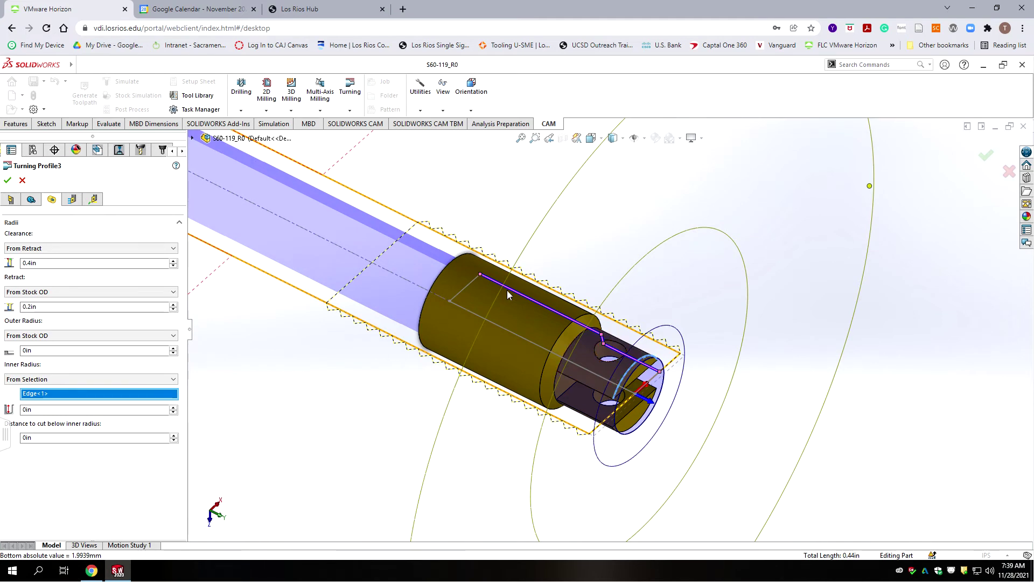
Review the profile operation's passes and linking settings, and accept the operation.
click(71, 200)
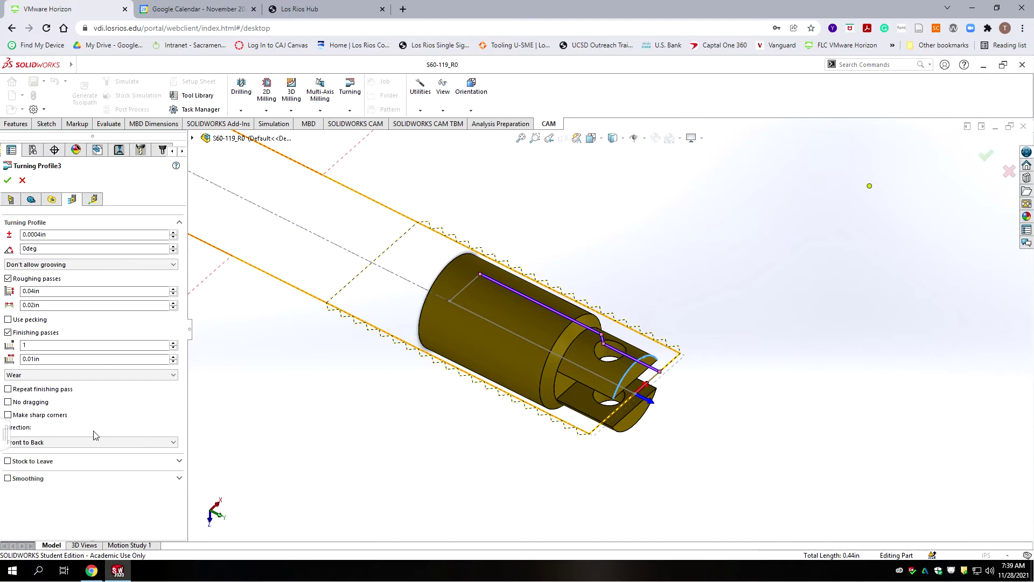
click(92, 200)
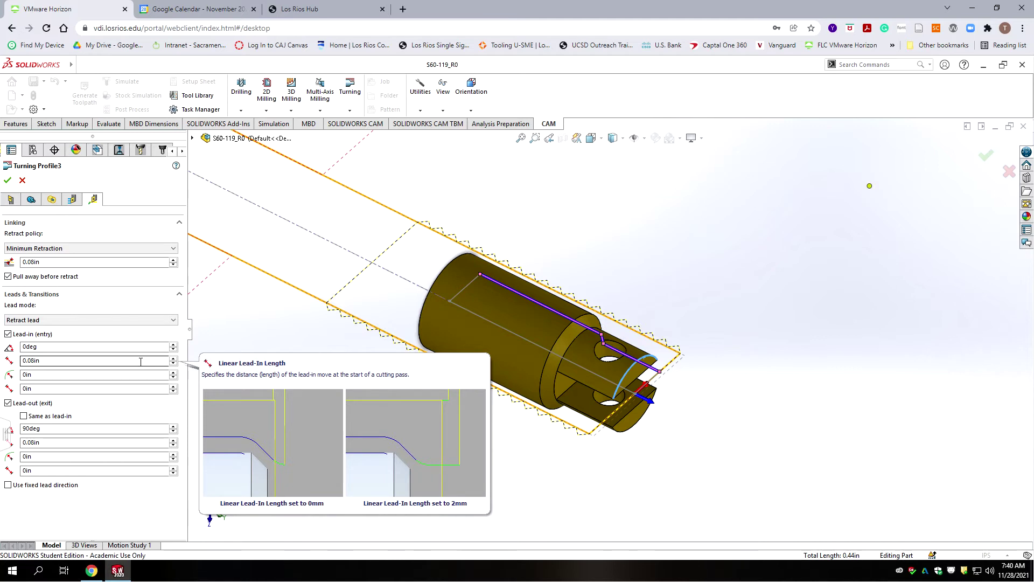
click(7, 181)
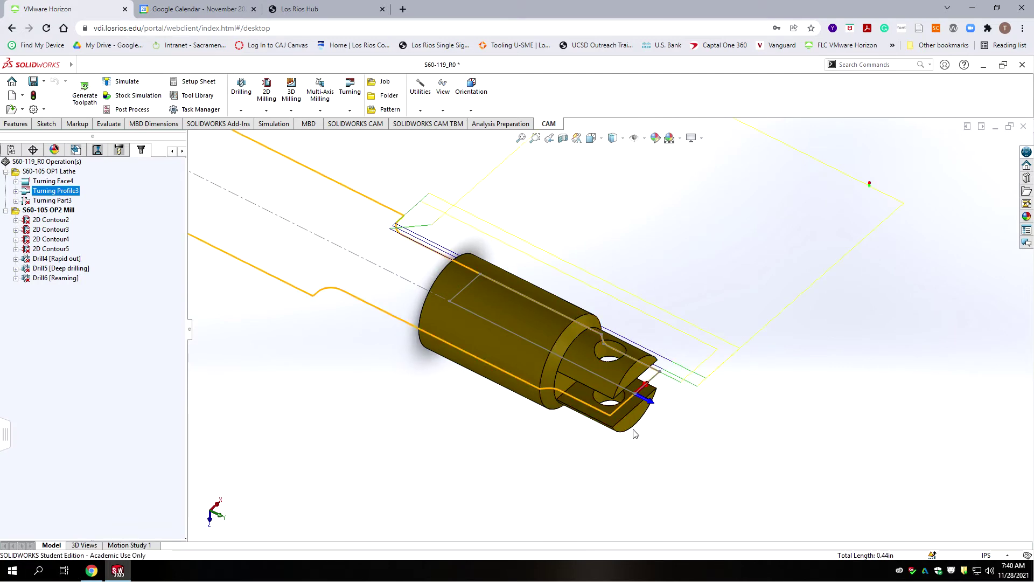
Examine the turning profile toolpath and the remaining stock along the piston's outside and behind its back end.
middle_drag(414, 253, 419, 293)
scroll(420, 296, up, 4)
scroll(656, 311, down, 7)
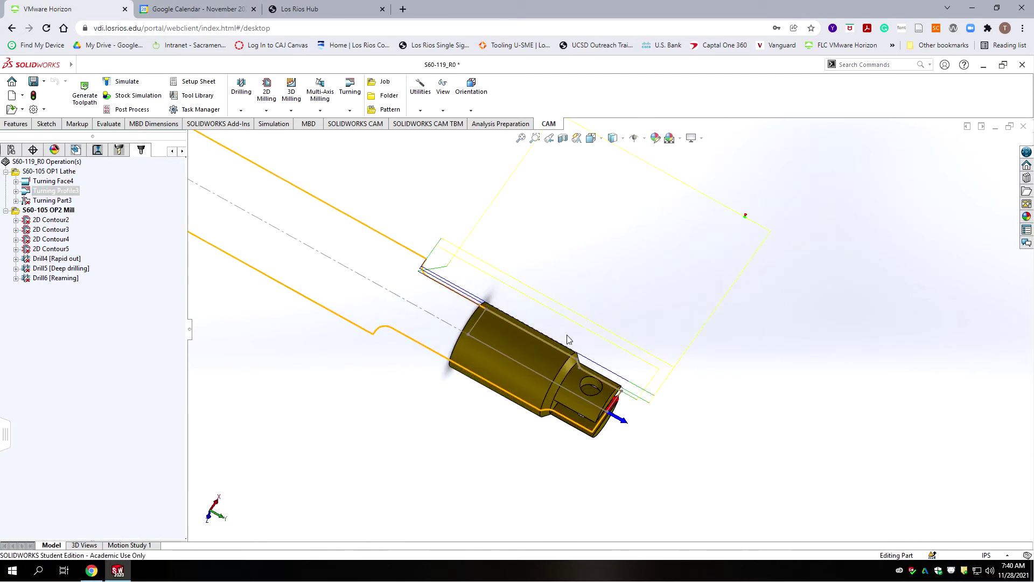
scroll(390, 322, up, 3)
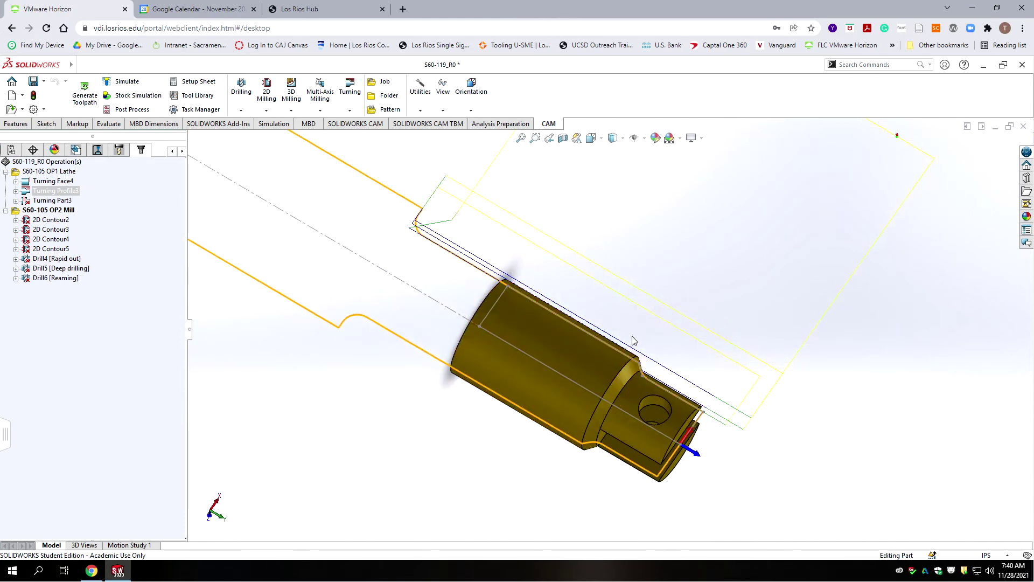
scroll(633, 342, down, 3)
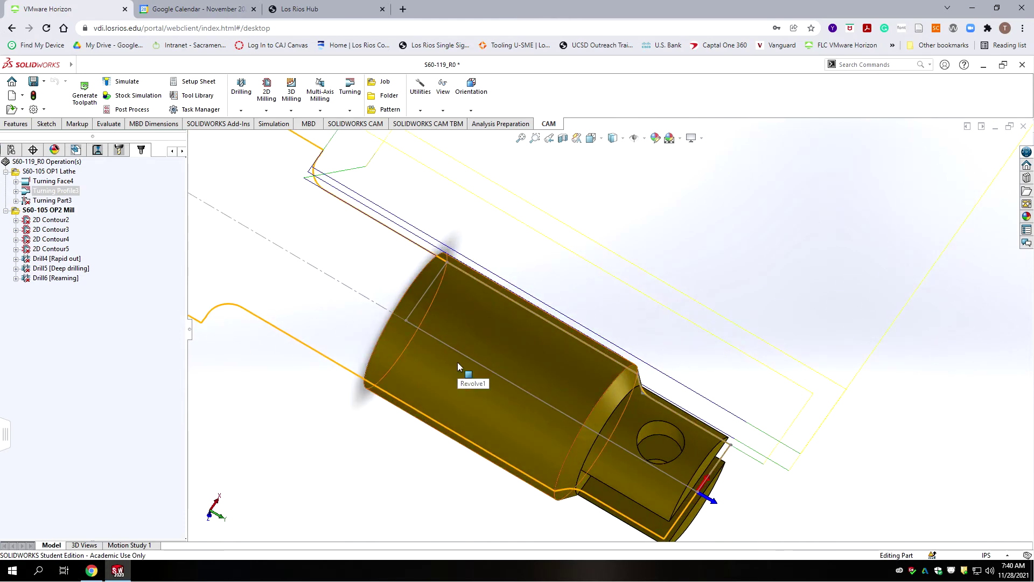
scroll(482, 311, up, 2)
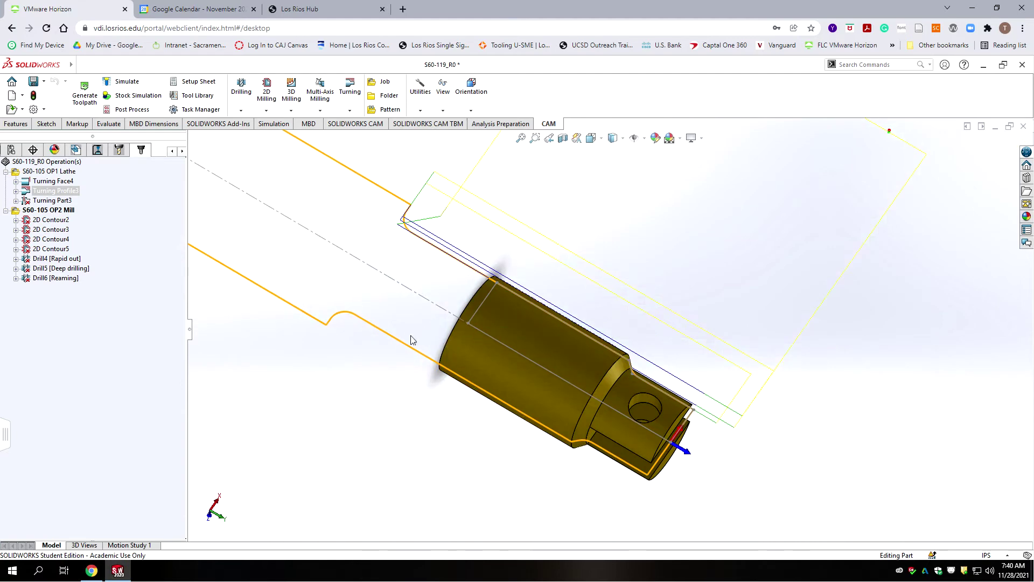
scroll(410, 361, up, 3)
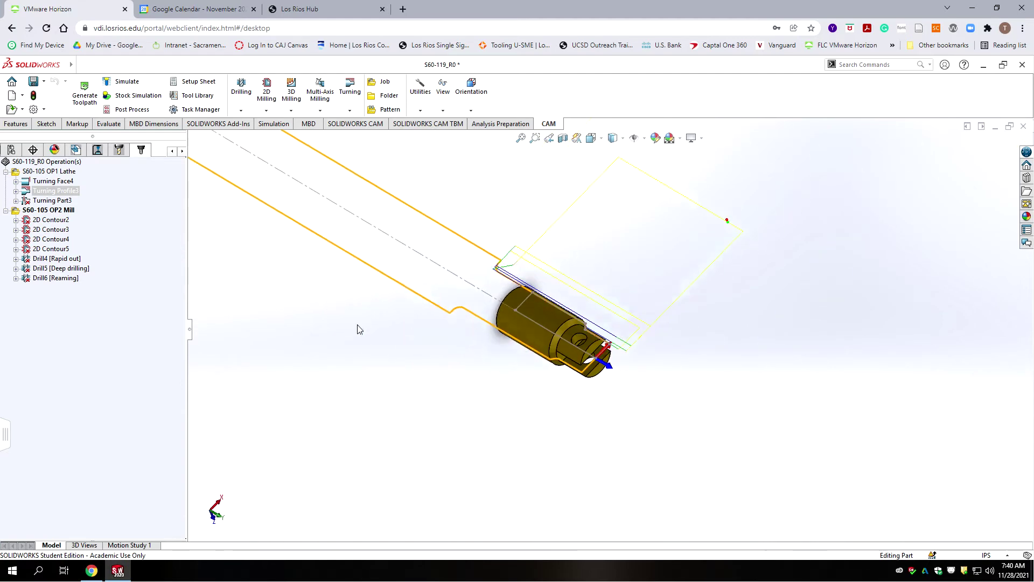
scroll(512, 265, down, 3)
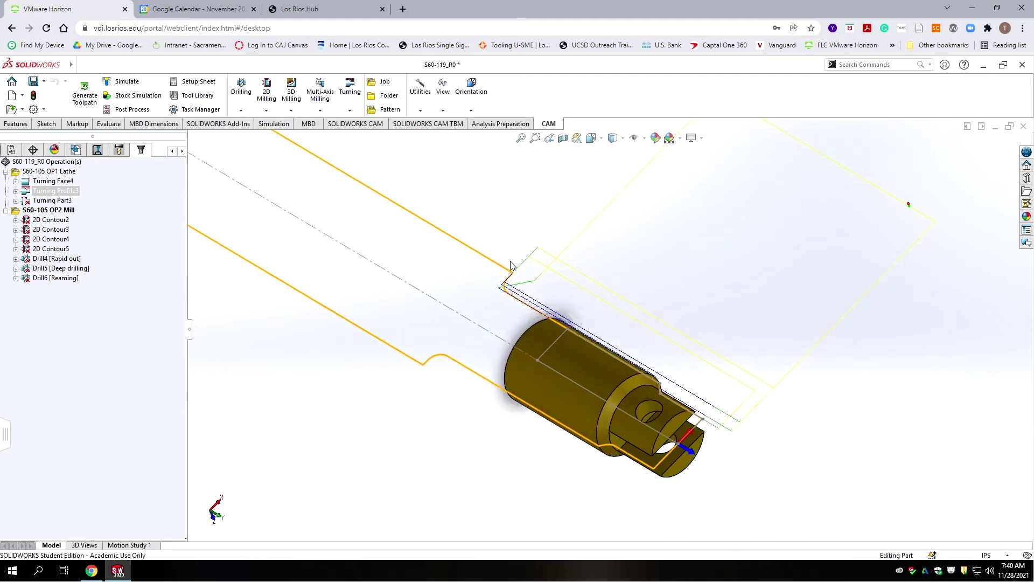
Save the part and open the Turning Part3 operation for editing.
click(33, 81)
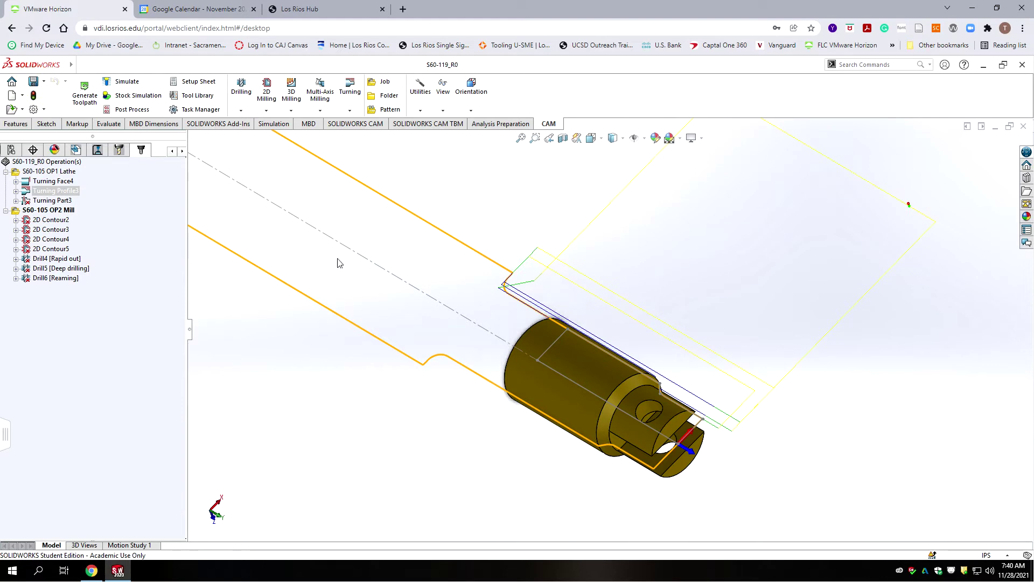
click(50, 201)
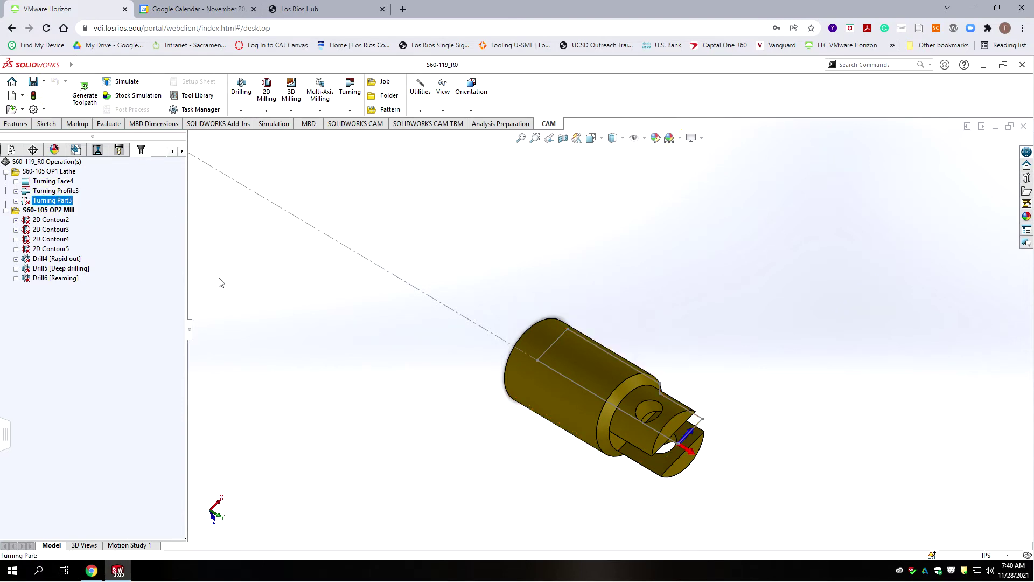
right_click(56, 199)
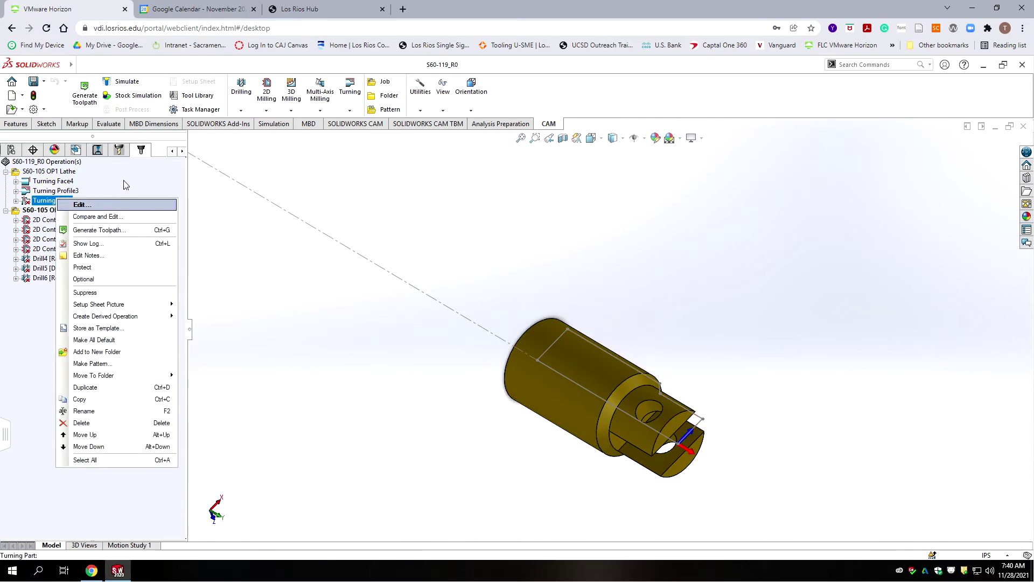
click(85, 204)
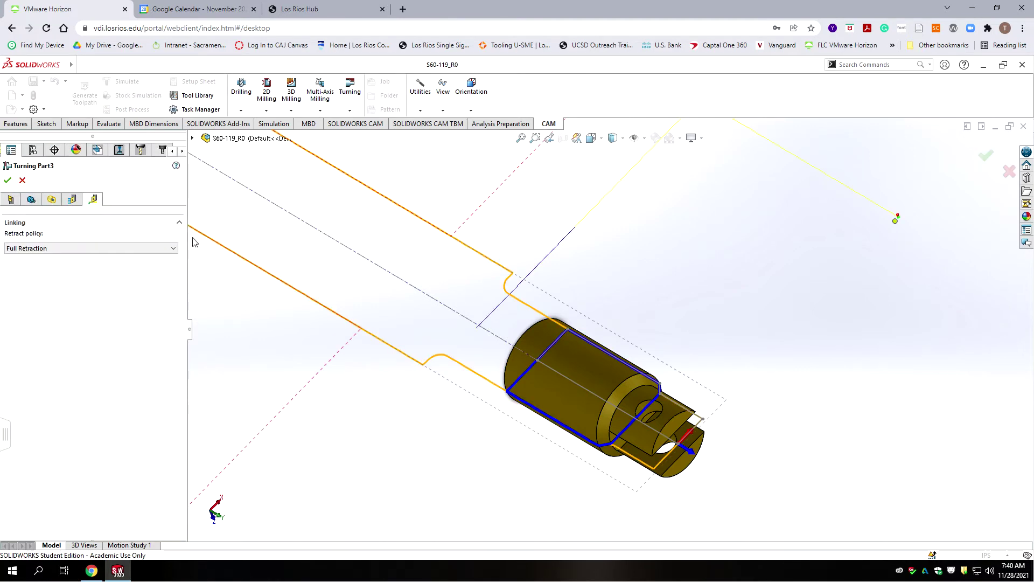
Review the Turning Part3 toolpath position, grooving tool, geometry, radii and passes settings behind the piston's back end.
middle_drag(434, 340, 456, 340)
scroll(455, 341, up, 3)
scroll(534, 285, down, 3)
scroll(784, 349, down, 2)
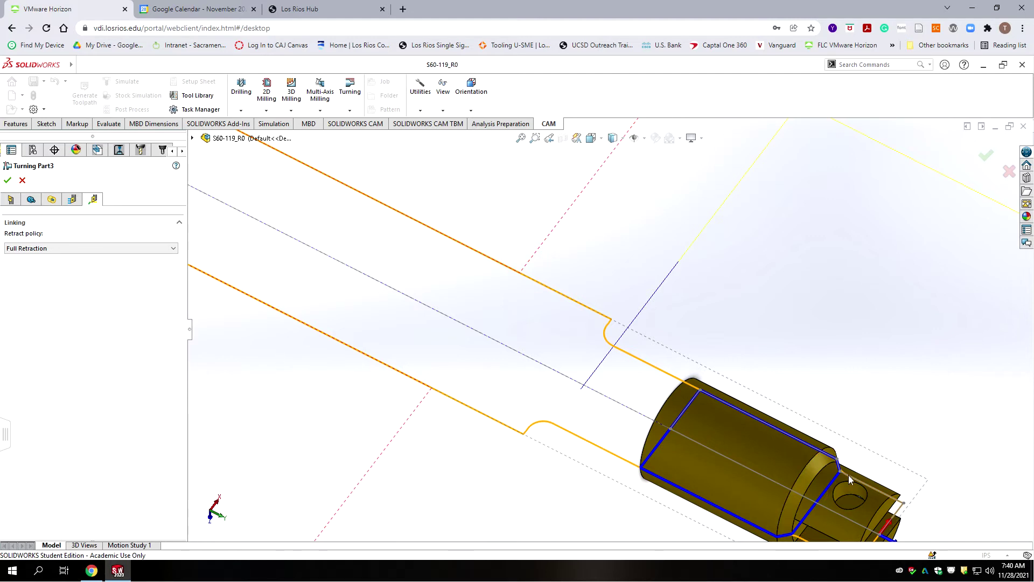
click(10, 199)
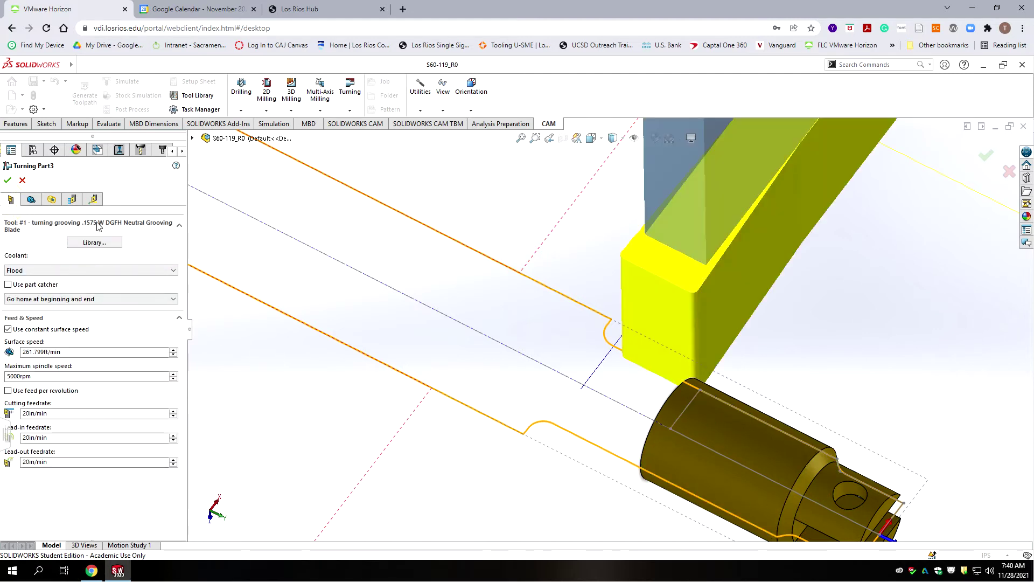
click(32, 199)
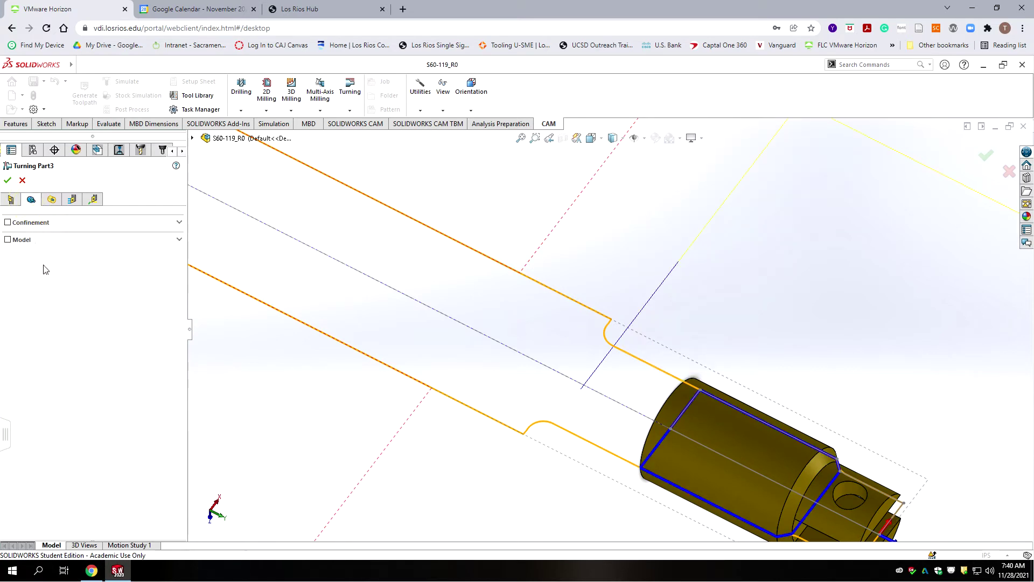
click(51, 199)
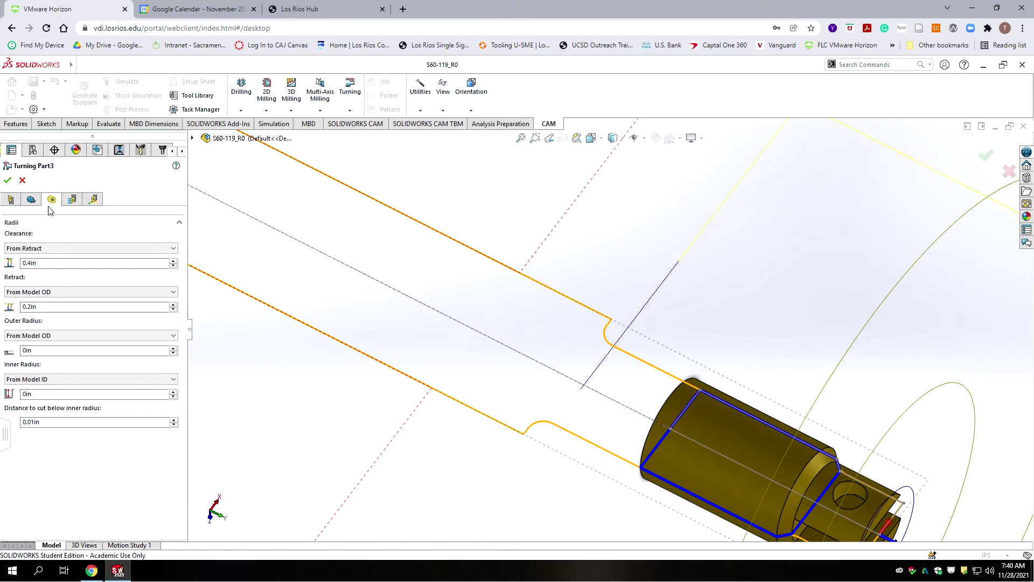
click(71, 199)
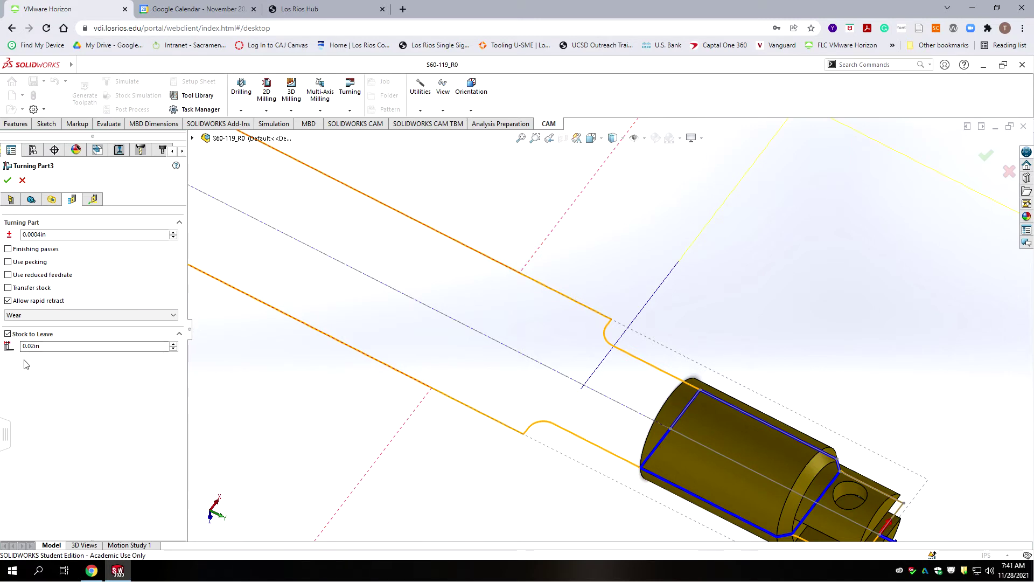
Turn off Stock to Leave for the Turning Part3 operation, accept it and save the part.
click(7, 334)
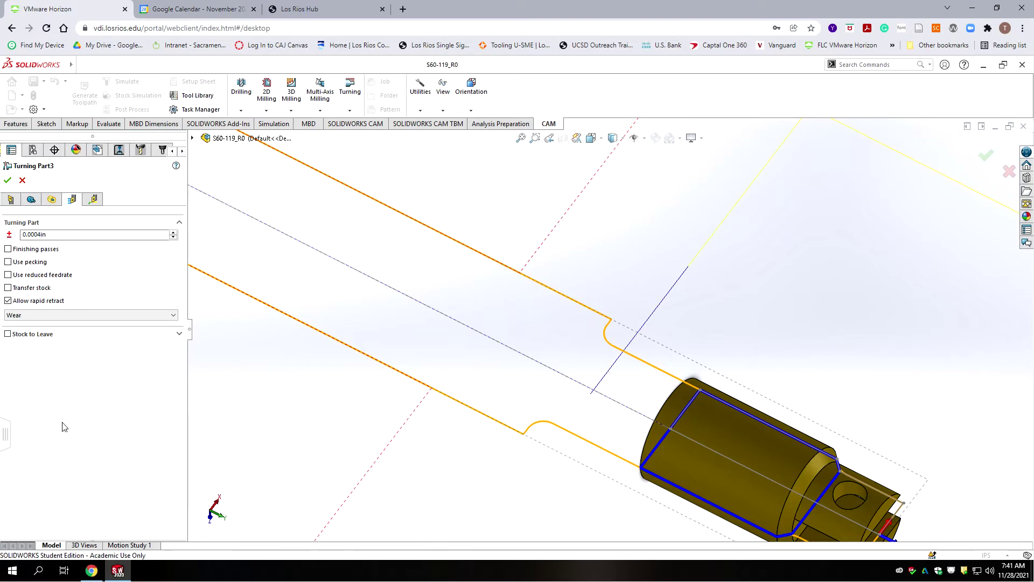
click(93, 198)
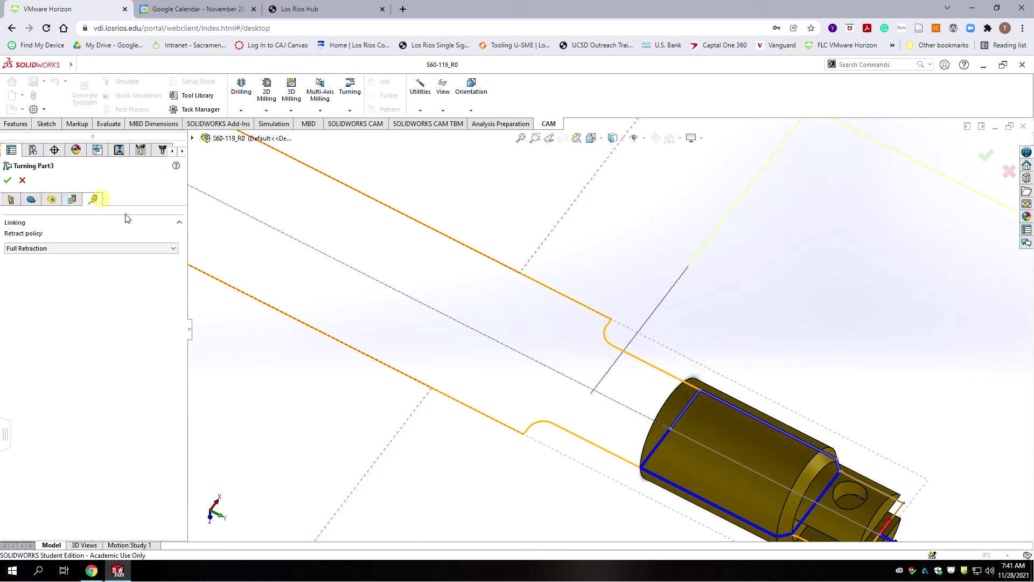
click(10, 182)
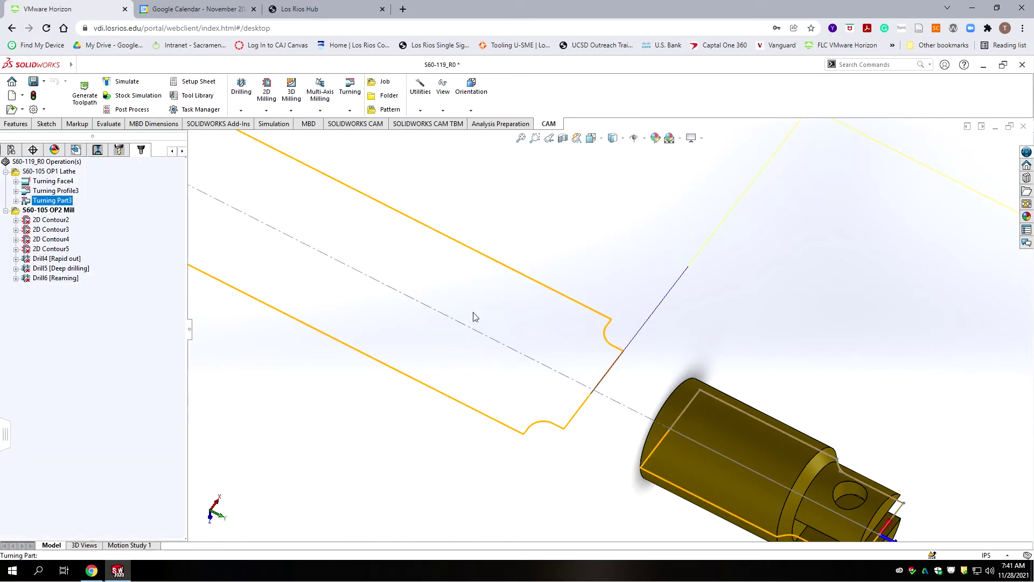
scroll(700, 382, up, 3)
scroll(776, 375, down, 2)
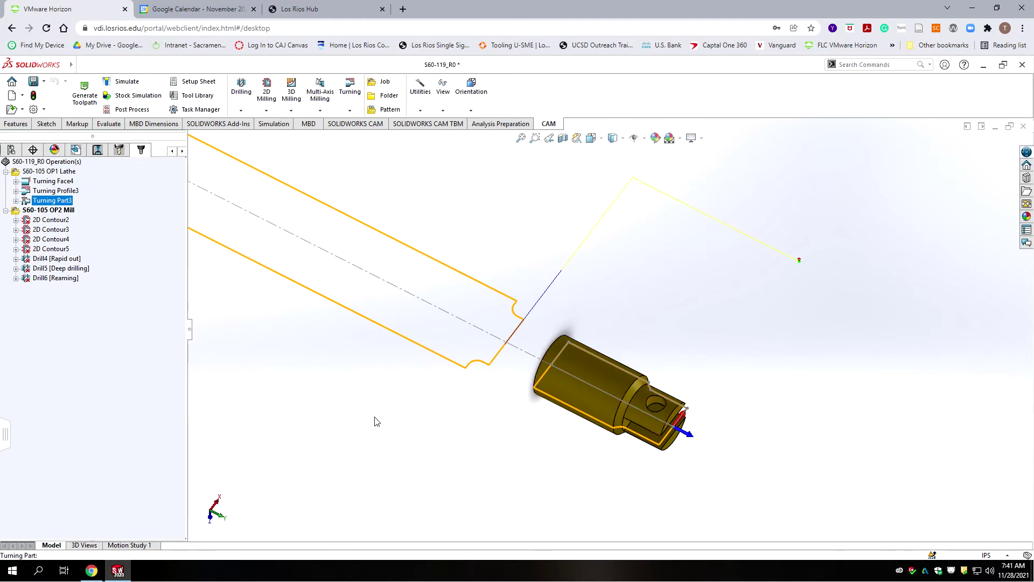
click(33, 81)
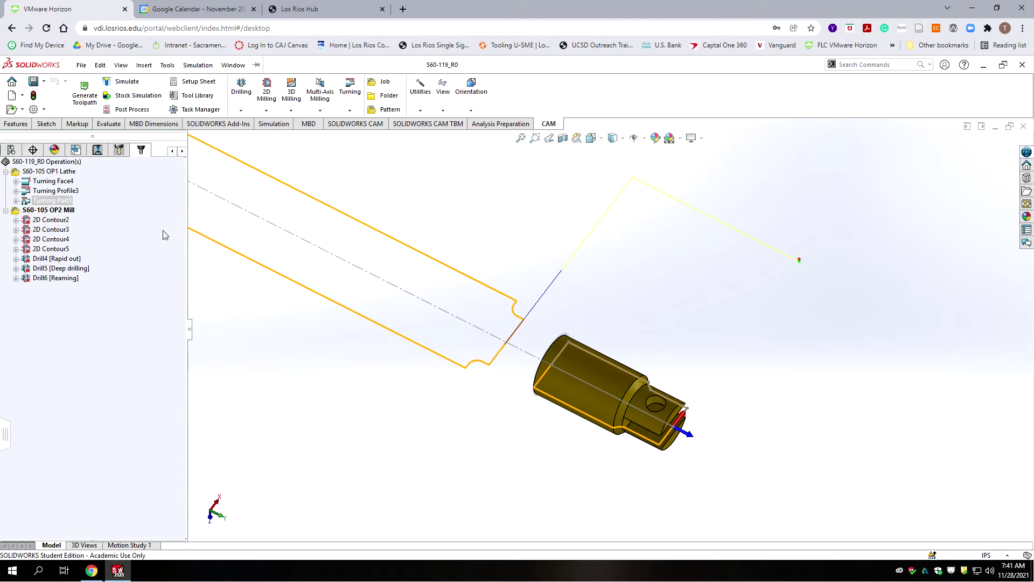
Delete the 2D Contour2 operation from the OP2 Mill job.
click(50, 220)
scroll(656, 368, up, 4)
scroll(715, 382, down, 6)
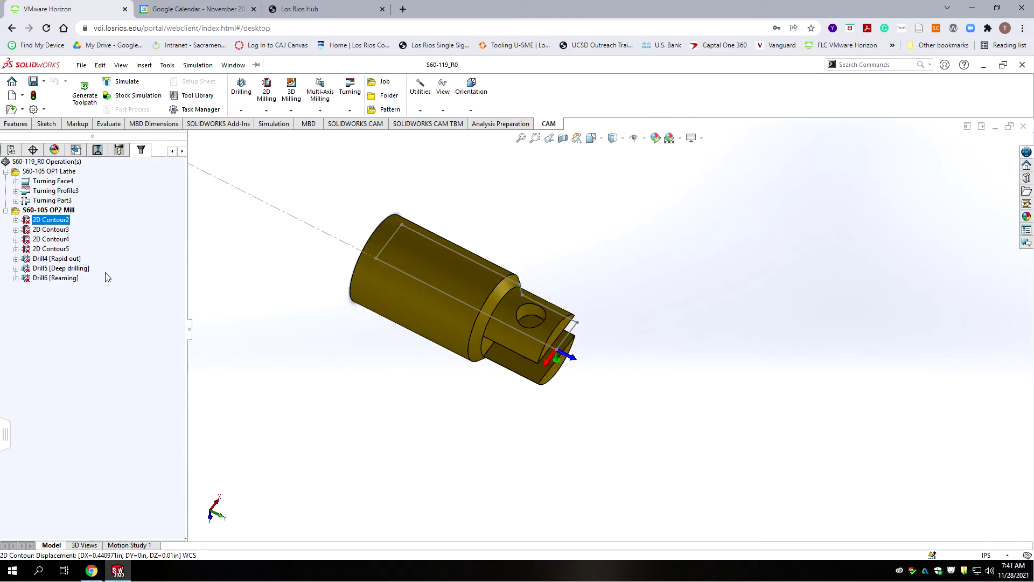
key(Delete)
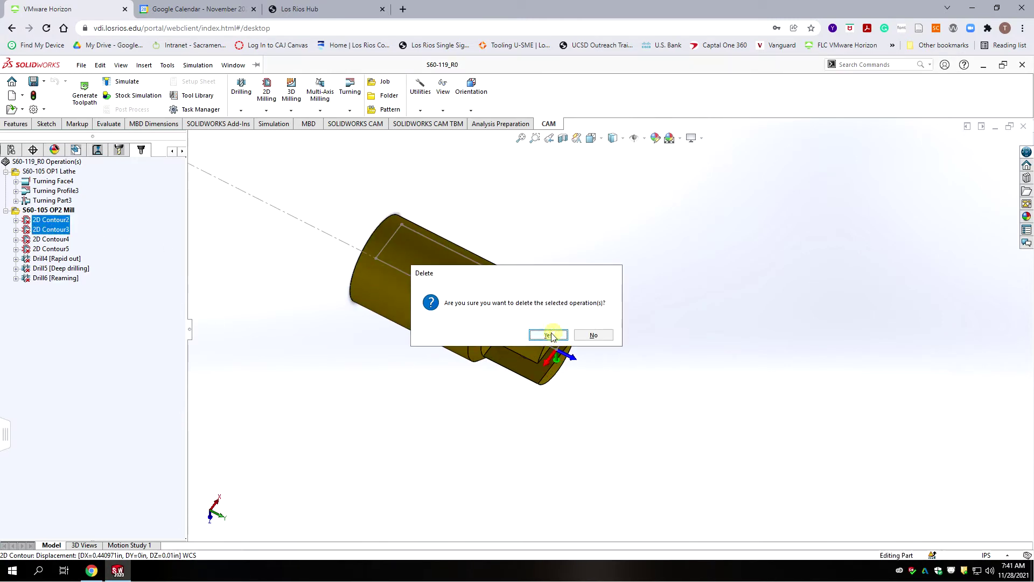
click(548, 335)
Check the fork end of the piston and delete the 2D Contour3 operation from the mill job.
scroll(609, 320, up, 3)
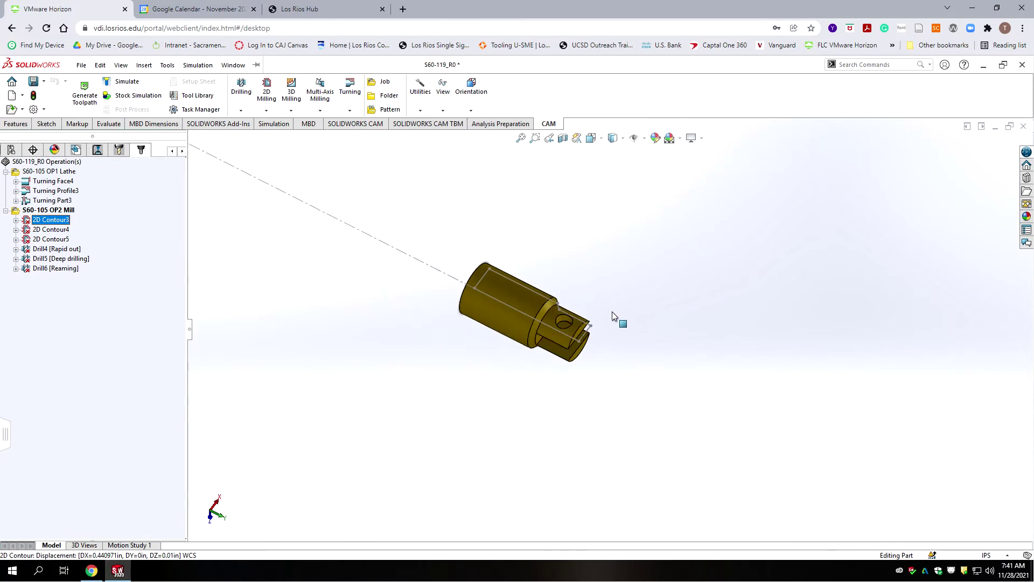
scroll(614, 323, down, 5)
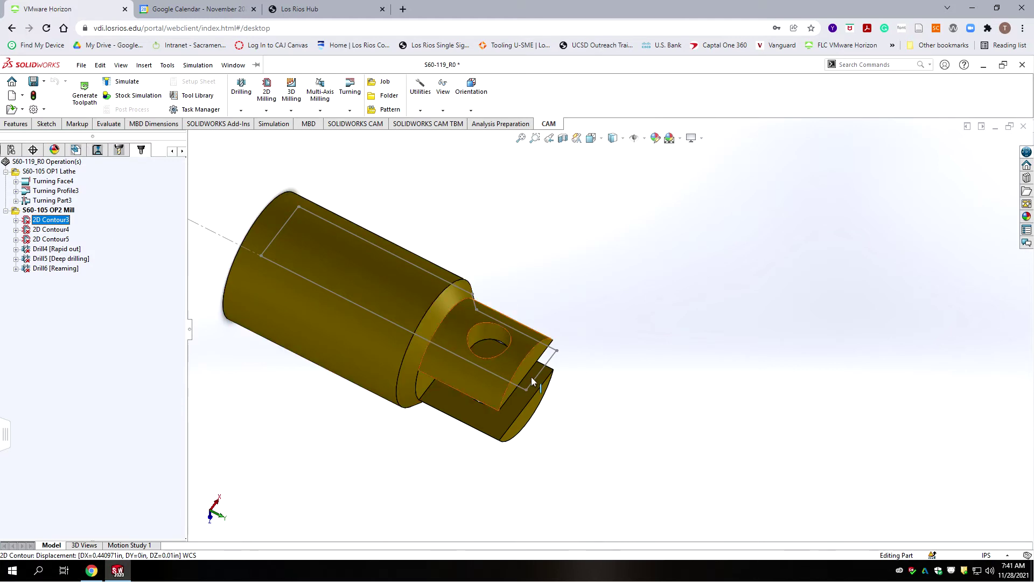
scroll(617, 330, up, 4)
scroll(646, 359, down, 4)
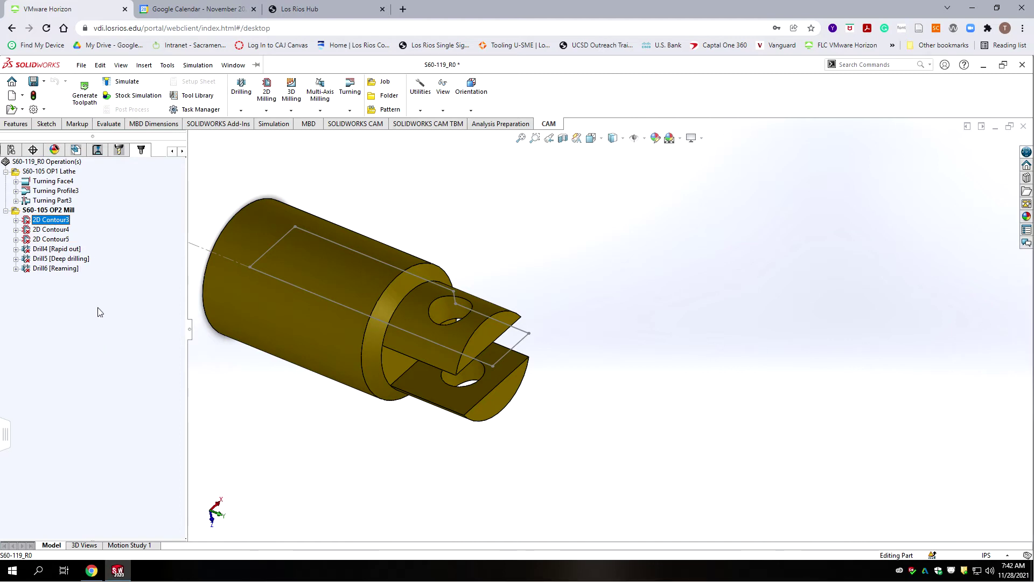
click(51, 220)
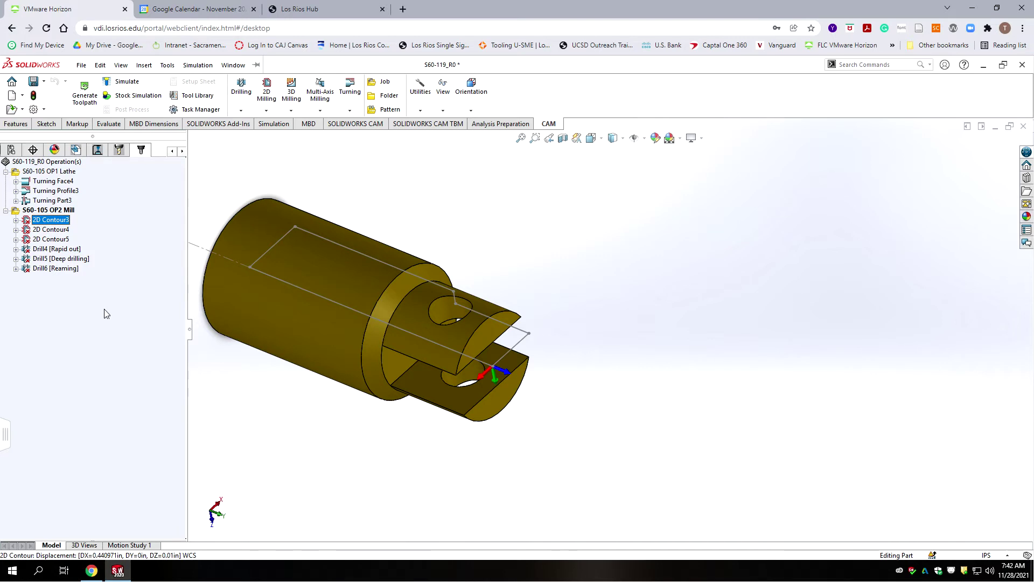
key(Delete)
click(549, 334)
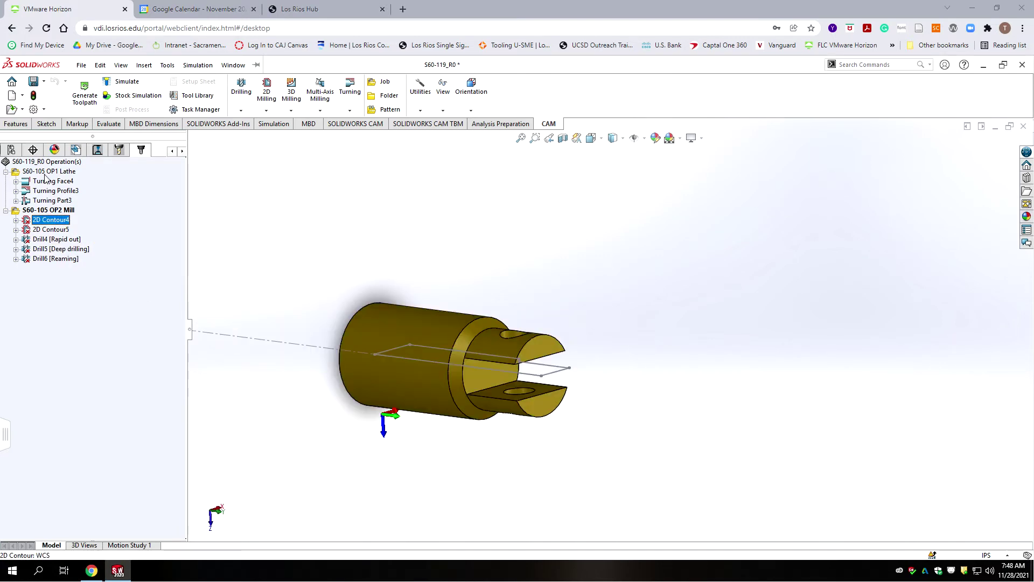
Rename the lathe job as S60-119 OP1 Lathe.
click(46, 171)
click(47, 171)
click(45, 172)
key(BackSpace)
key(BackSpace)
text(111)
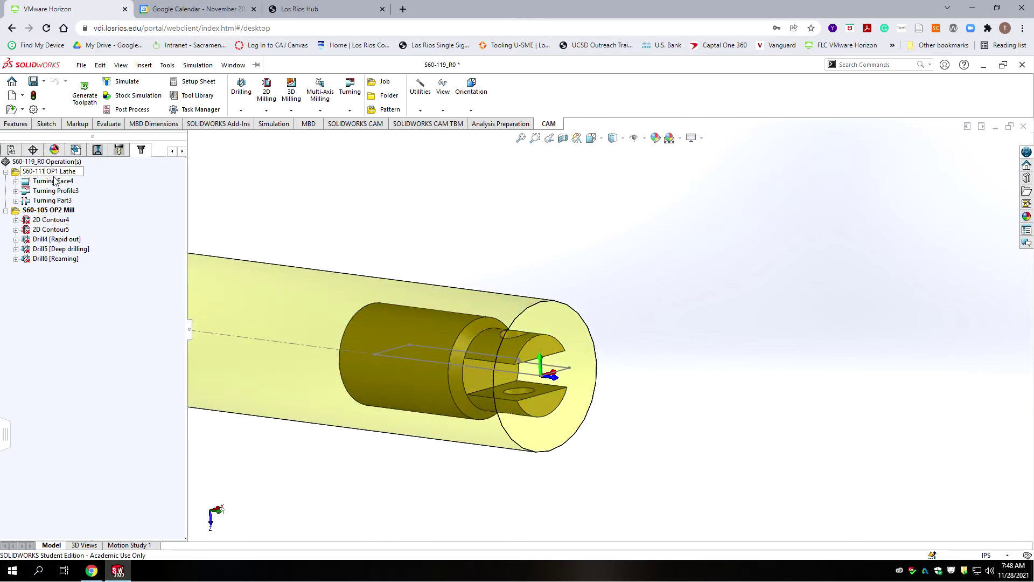
key(BackSpace)
text(9)
Rename the mill job as S60-119 OP2 Mill and save the part.
click(48, 212)
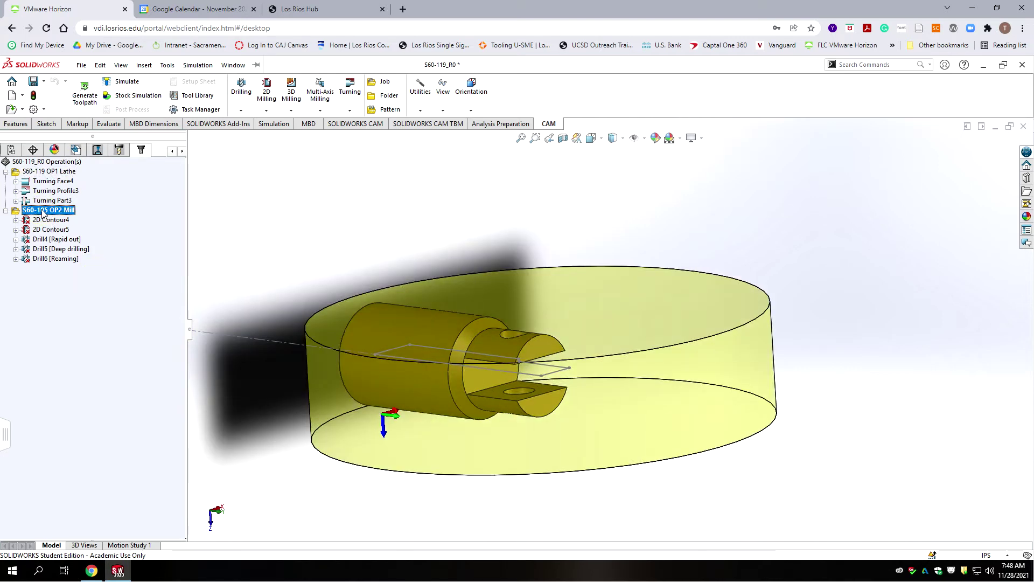
click(49, 212)
key(BackSpace)
key(BackSpace)
text(19)
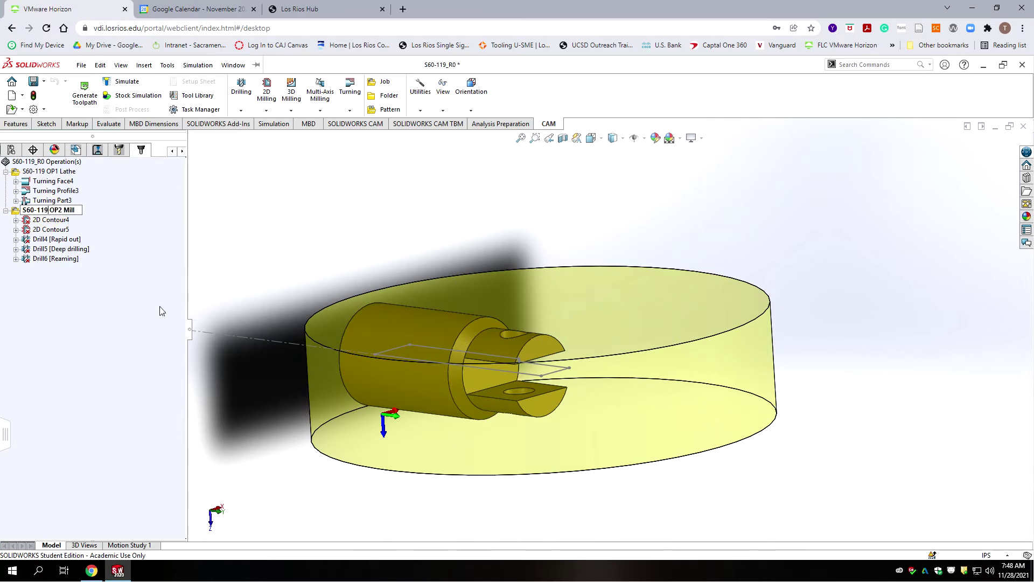
key(Return)
click(34, 80)
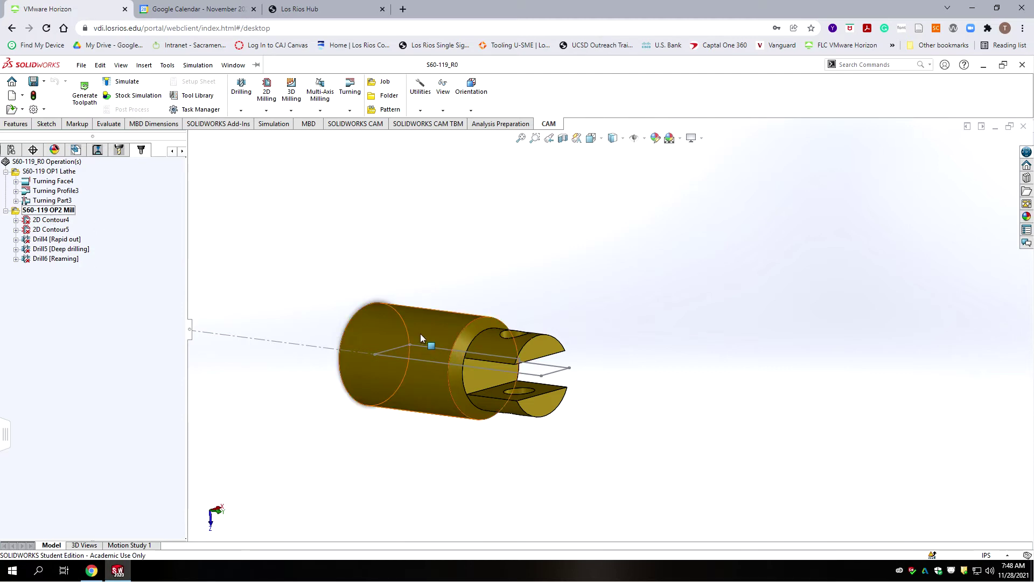
Edit the mill job, accepting removal of its invalid geometry, and set its comment to S60-119 OP2 Mill.
click(47, 210)
right_click(45, 211)
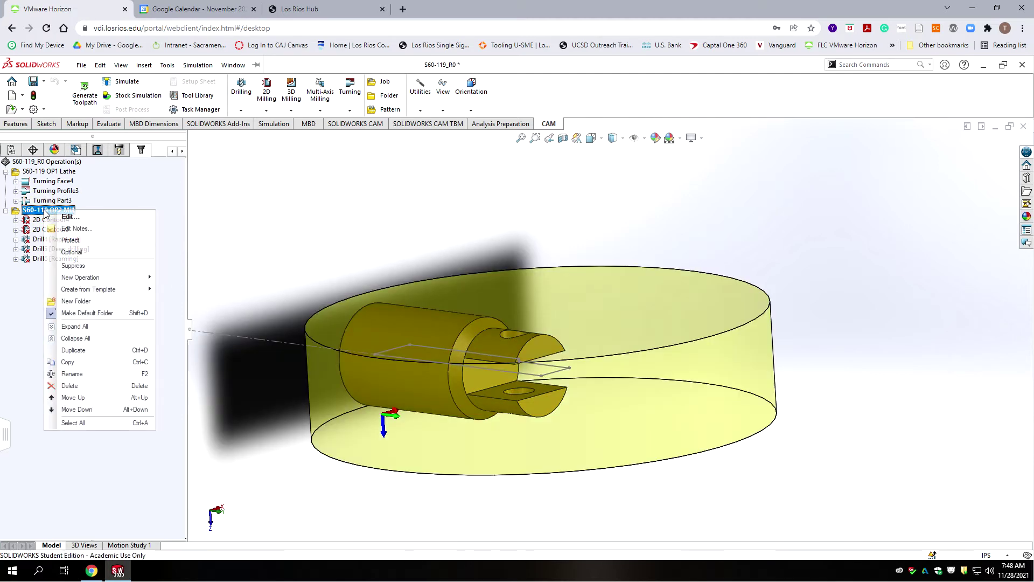
click(68, 217)
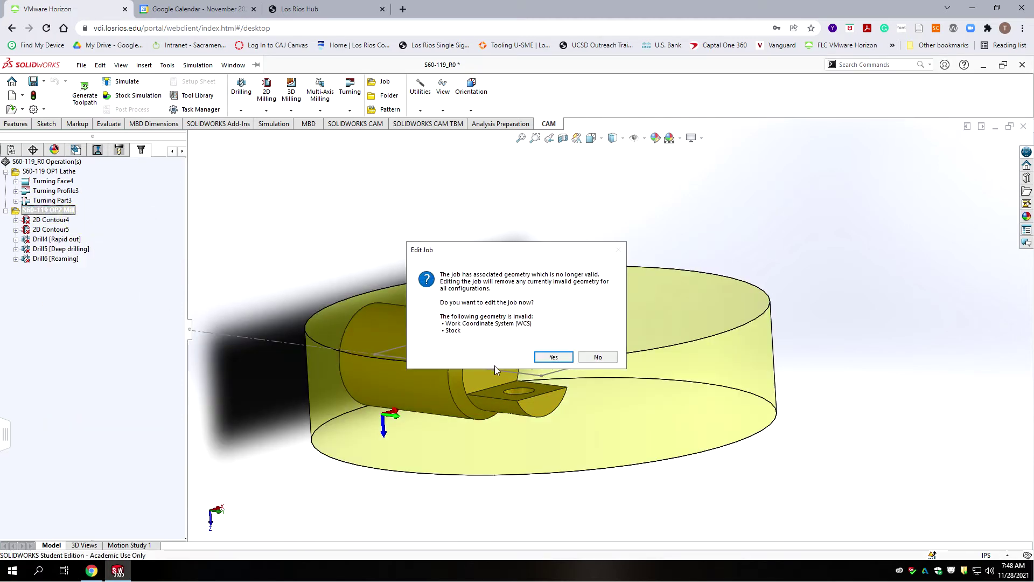
click(554, 358)
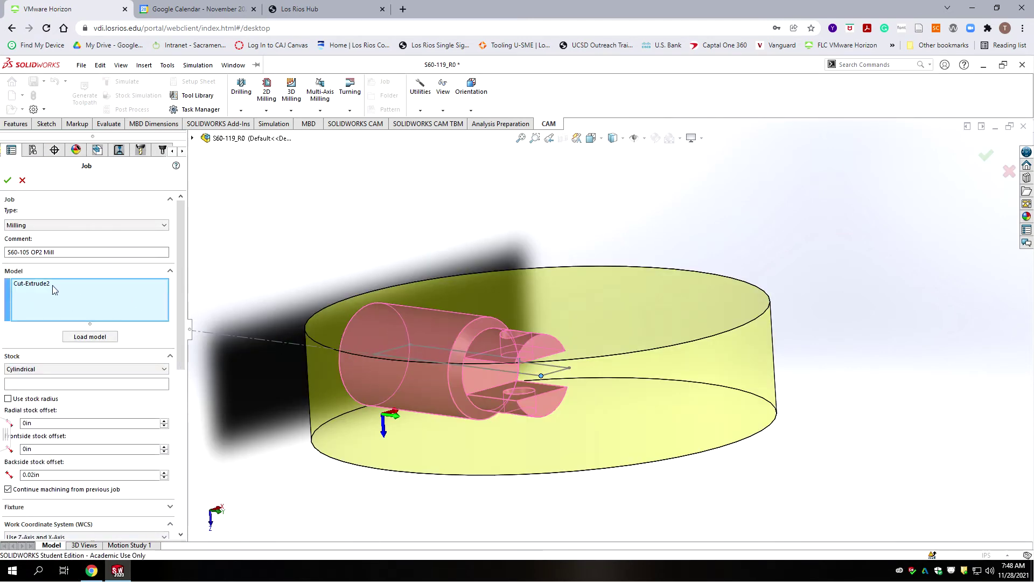
click(30, 252)
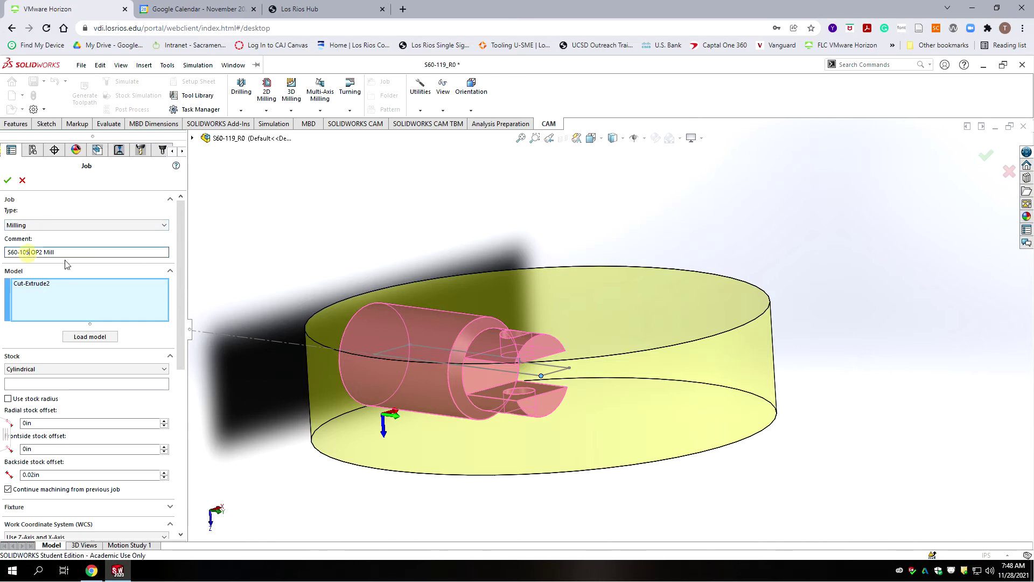
key(BackSpace)
key(BackSpace)
text(19)
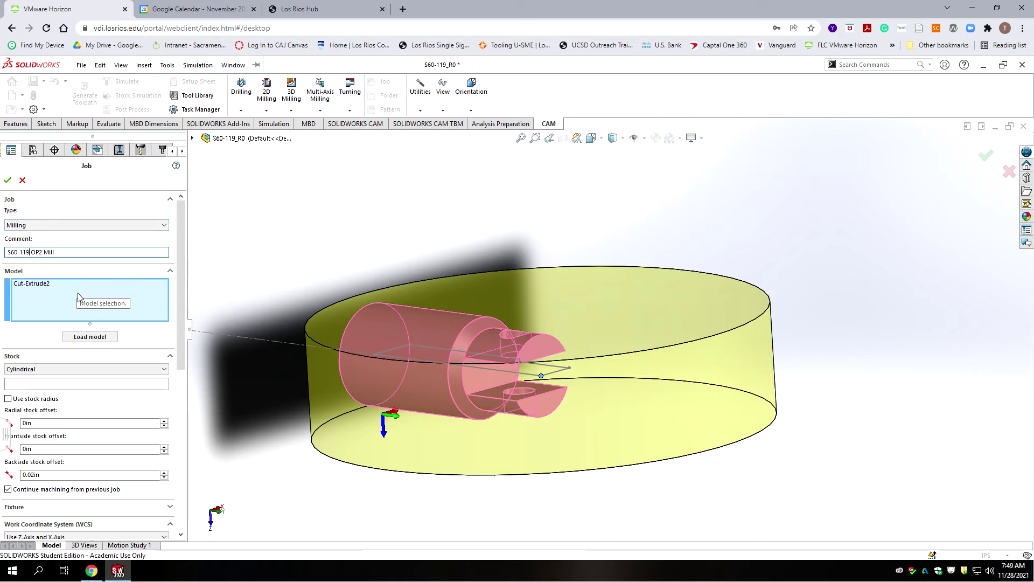
Define the mill job's cylindrical stock from the piston's large outer cylindrical face and set the backside stock offset to 0 in.
click(74, 311)
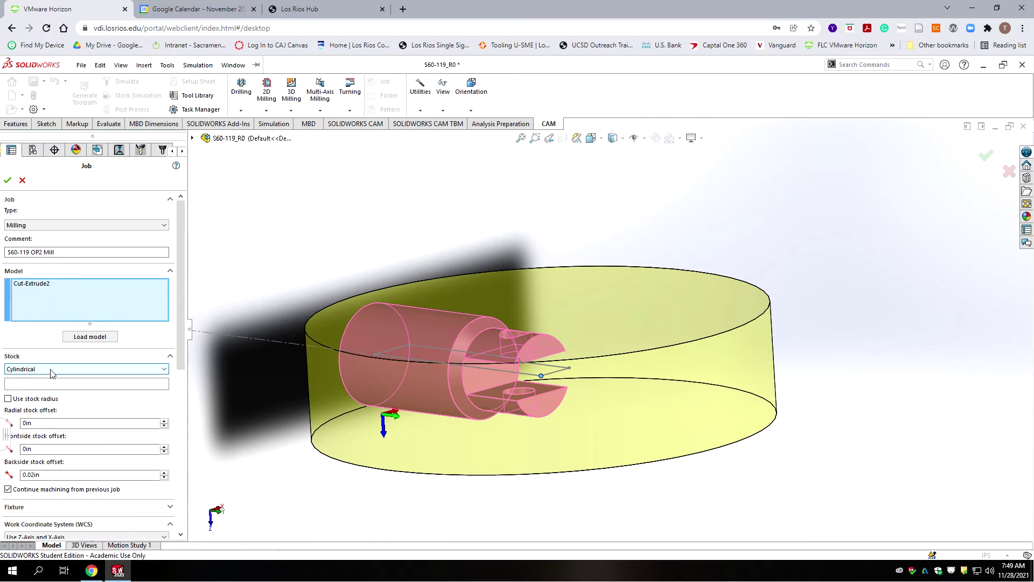
click(414, 328)
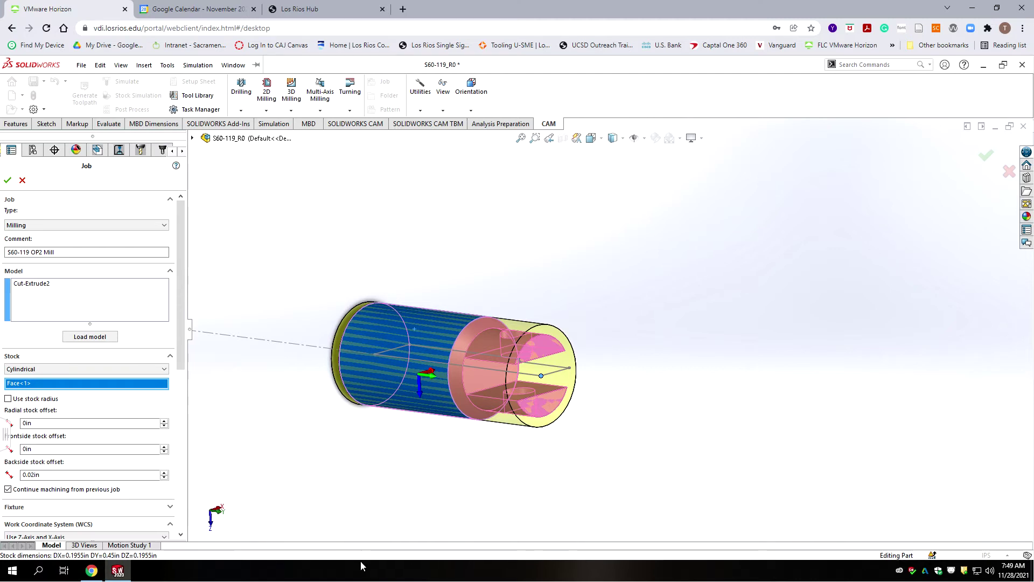
double_click(78, 475)
text(0)
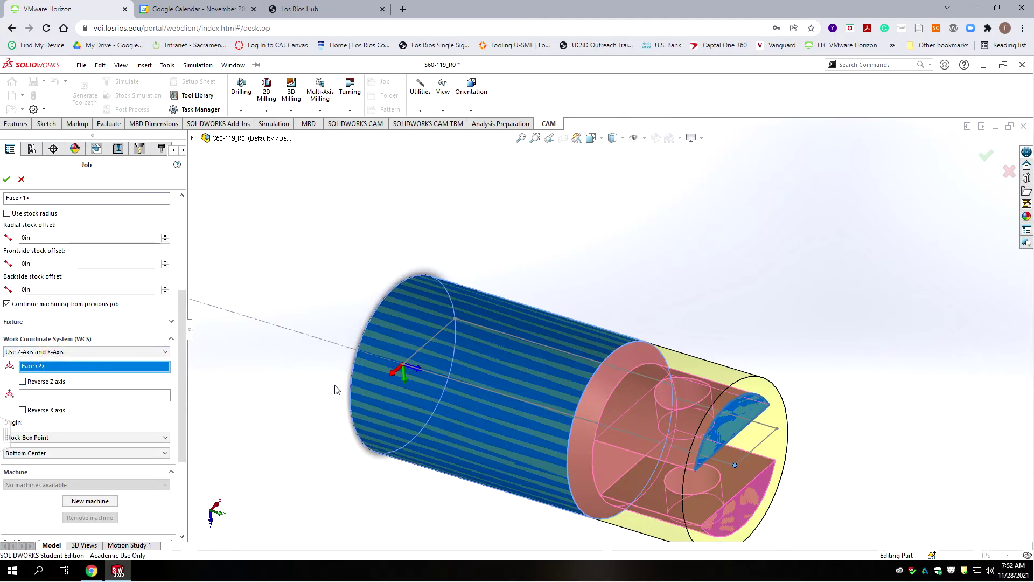
Define the mill WCS with Z from the lower fork arm's inner flat face, X reversed along its long edge, and origin at Middle Side 4.
click(754, 467)
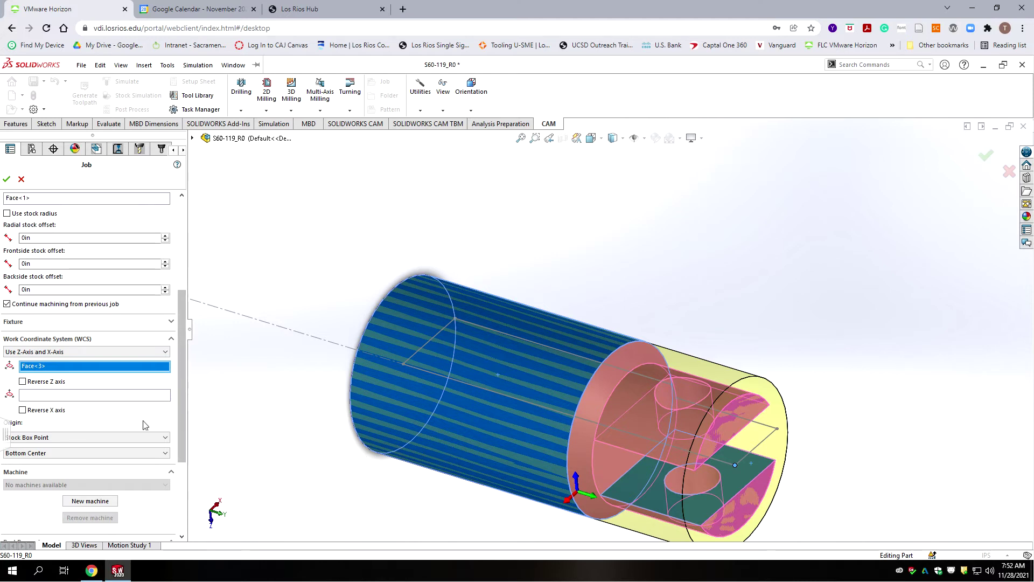
click(77, 397)
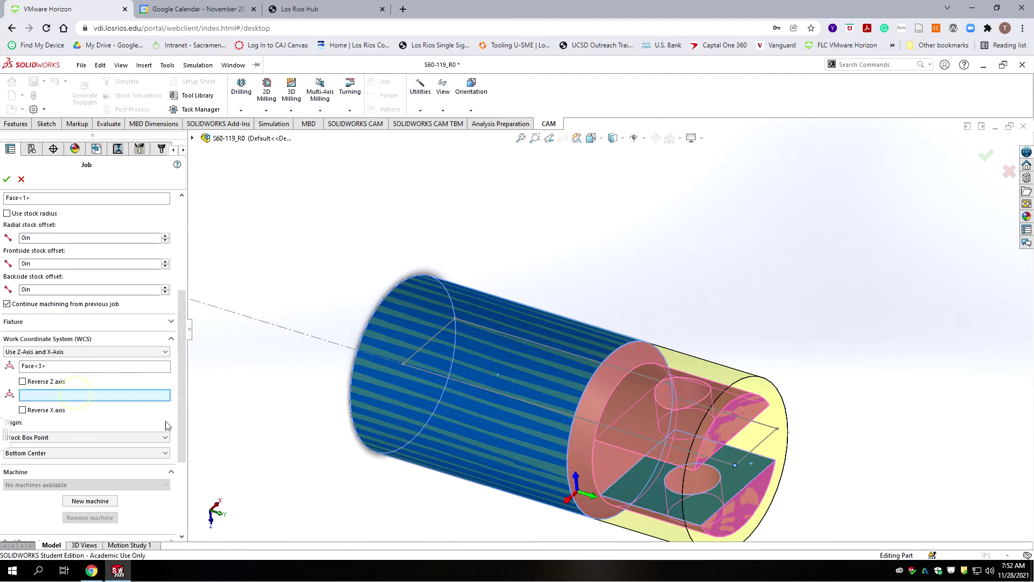
click(662, 515)
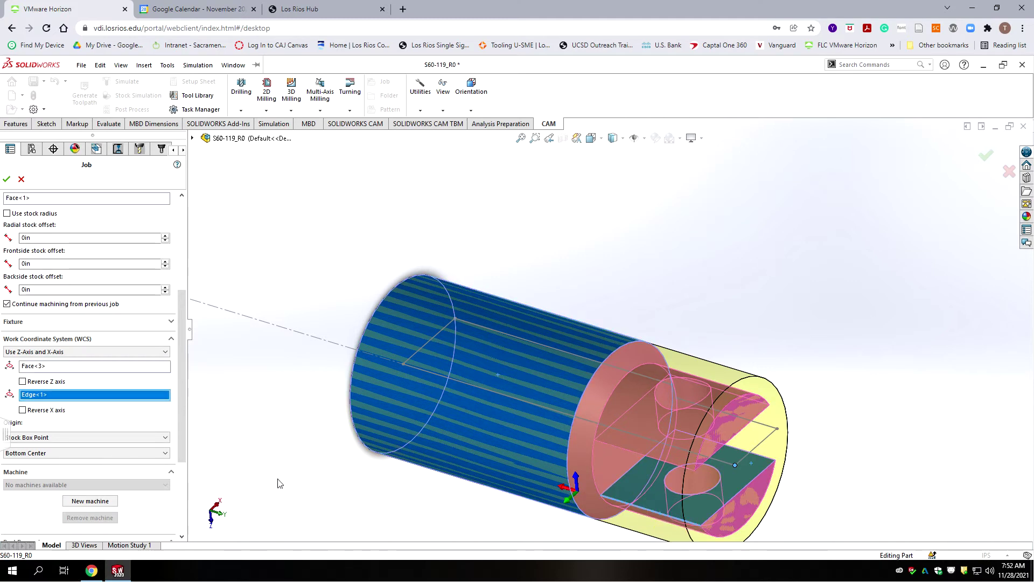
click(23, 411)
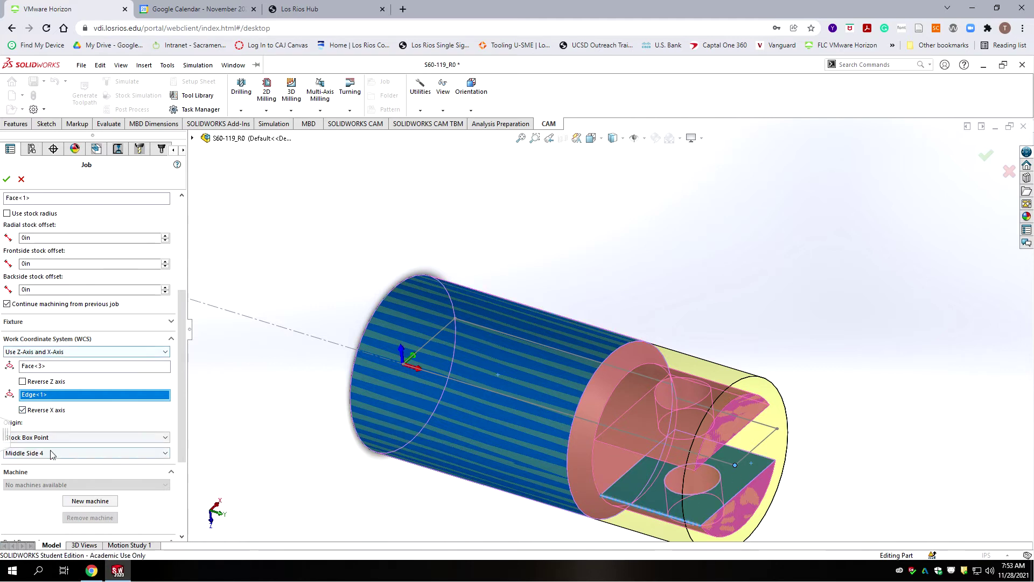
click(52, 455)
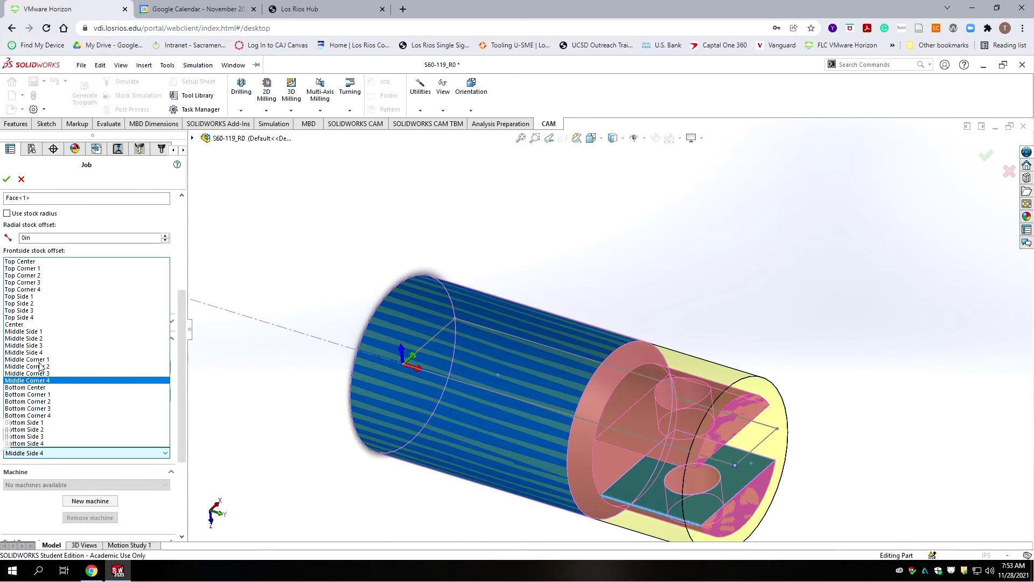
click(33, 359)
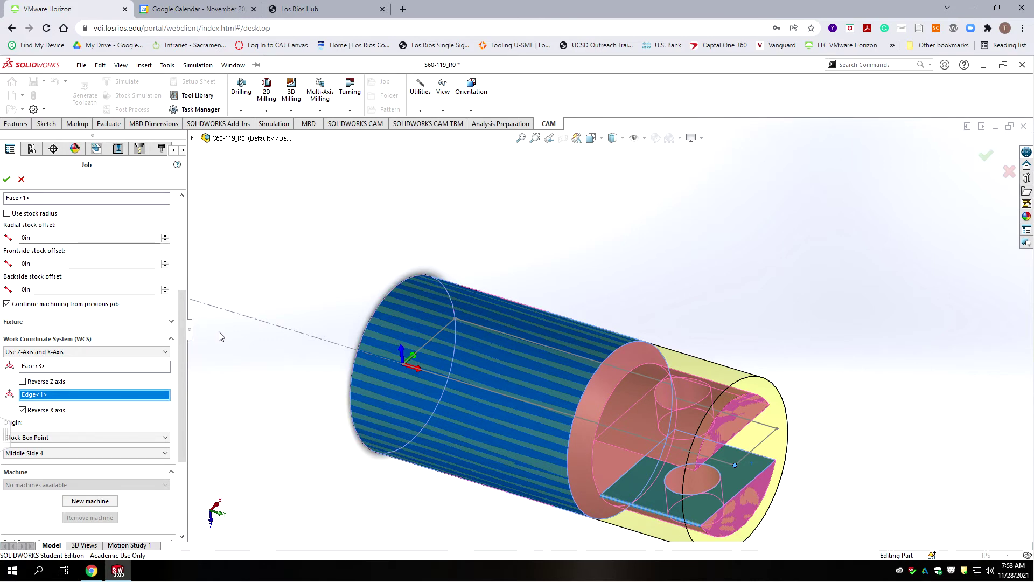
Set the mill job's post-processing program name to 1192 and its program comment to S60-119 OP2 Mill.
drag(182, 317, 190, 389)
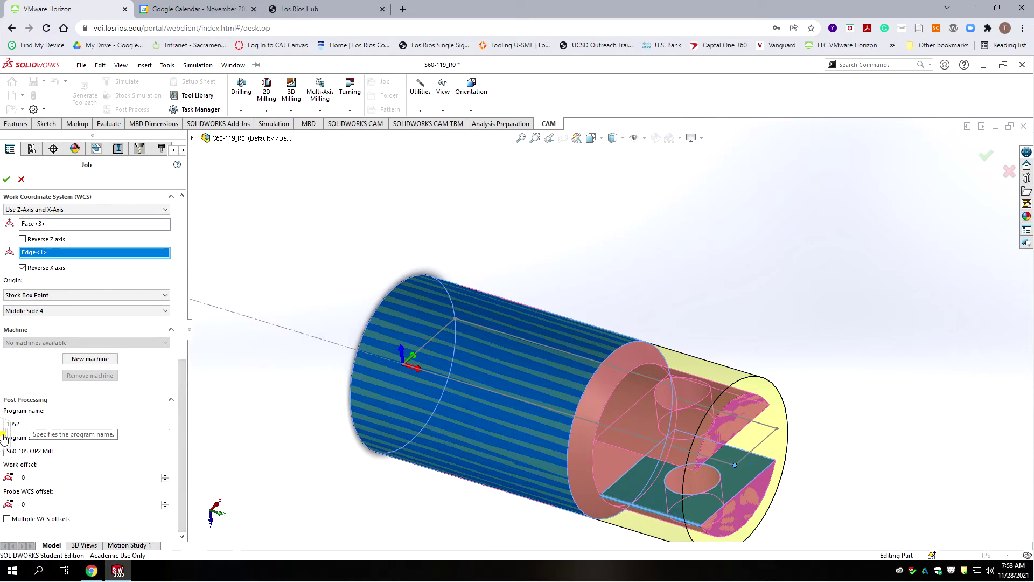
drag(12, 424, 19, 425)
text(52)
key(BackSpace)
key(BackSpace)
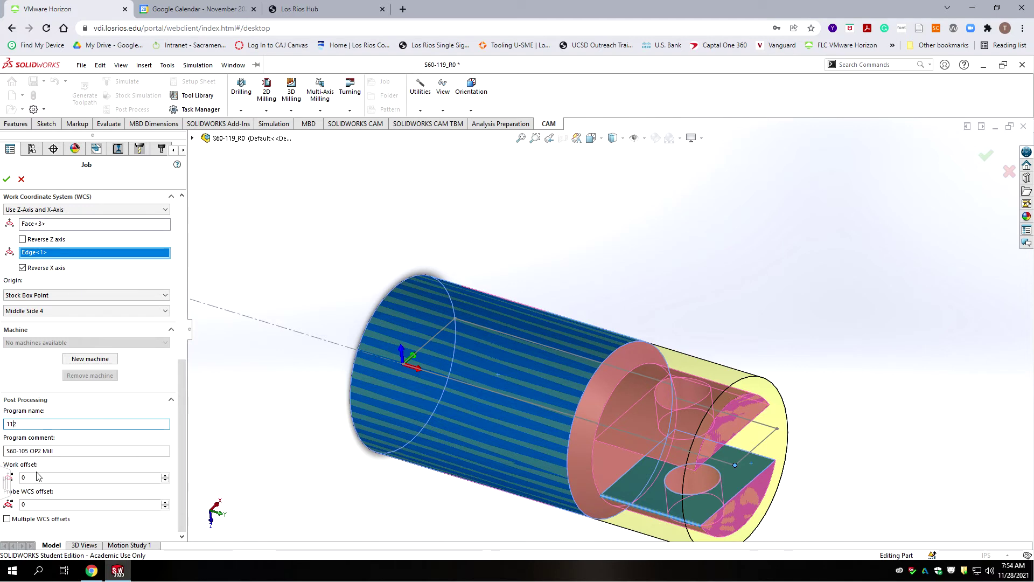
click(29, 451)
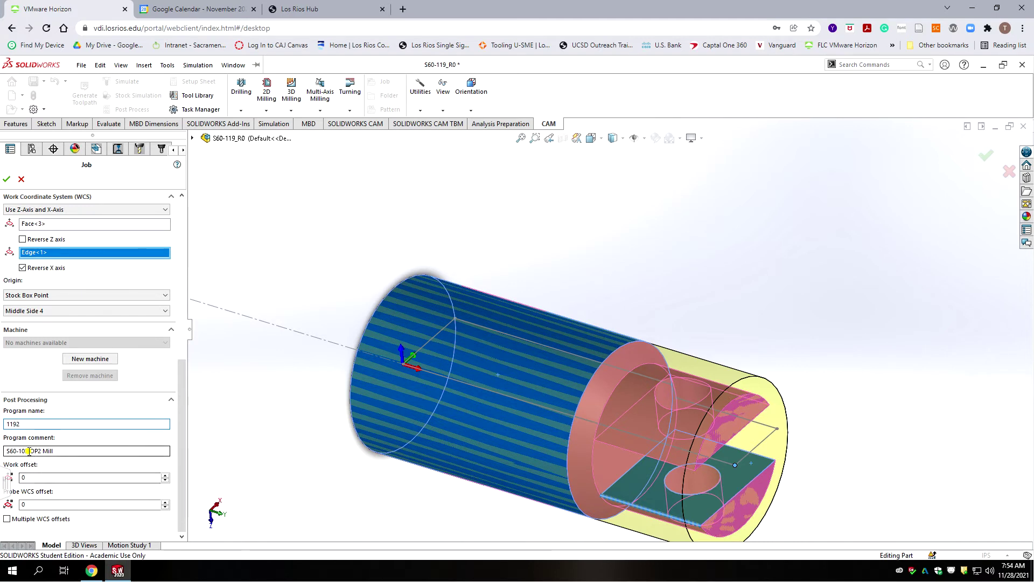
key(BackSpace)
key(BackSpace)
text(19)
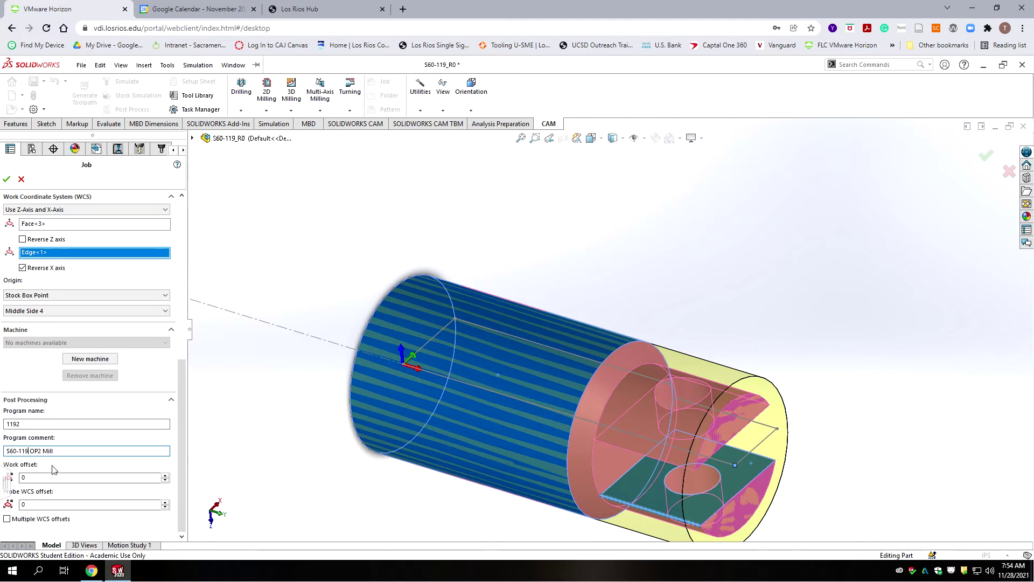
Accept the mill job's edits and save the part.
drag(181, 384, 137, 216)
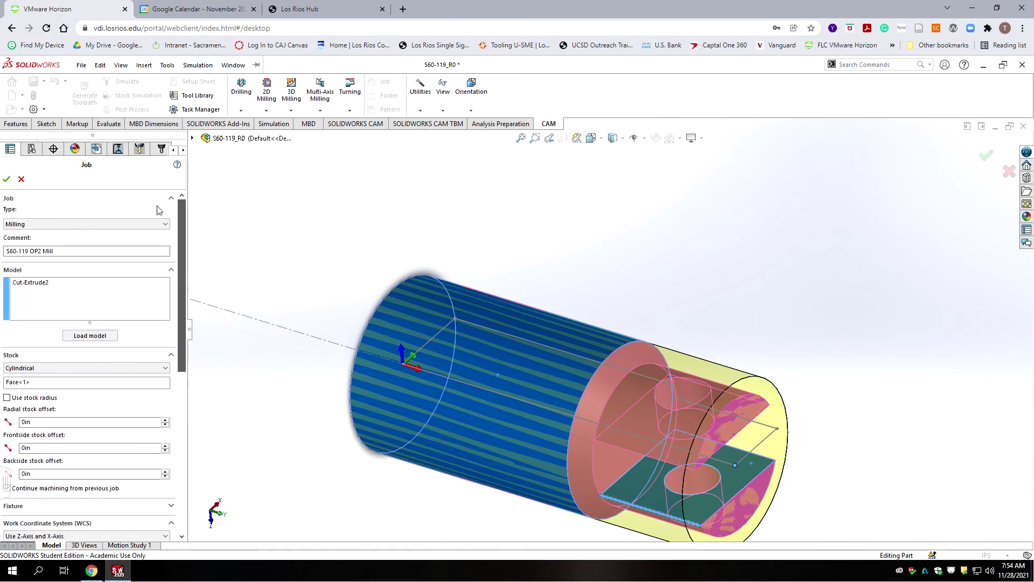
click(6, 178)
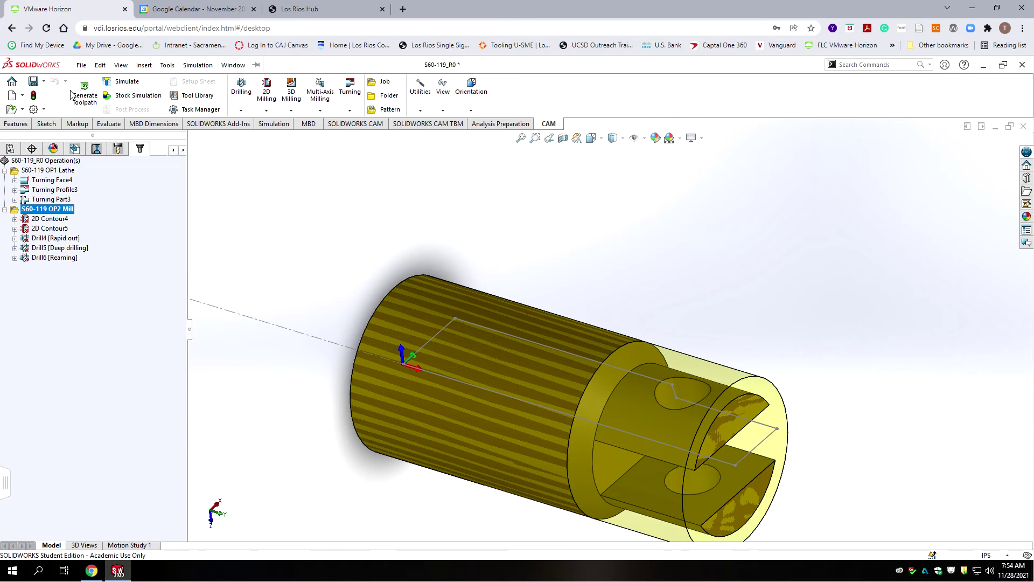
click(35, 82)
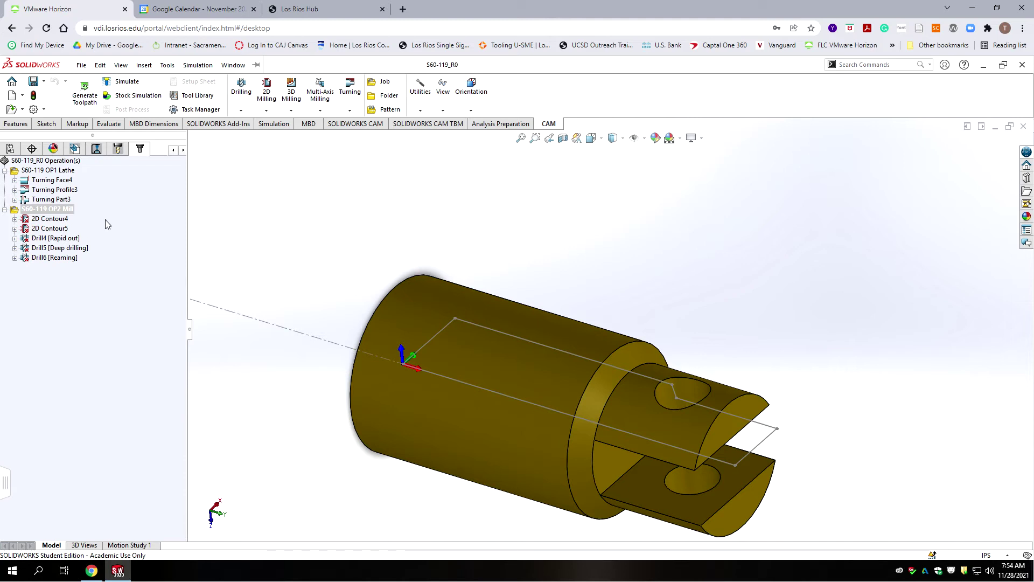
Delete the 2D Contour5 operation from the S60-119 OP2 Mill job.
click(48, 219)
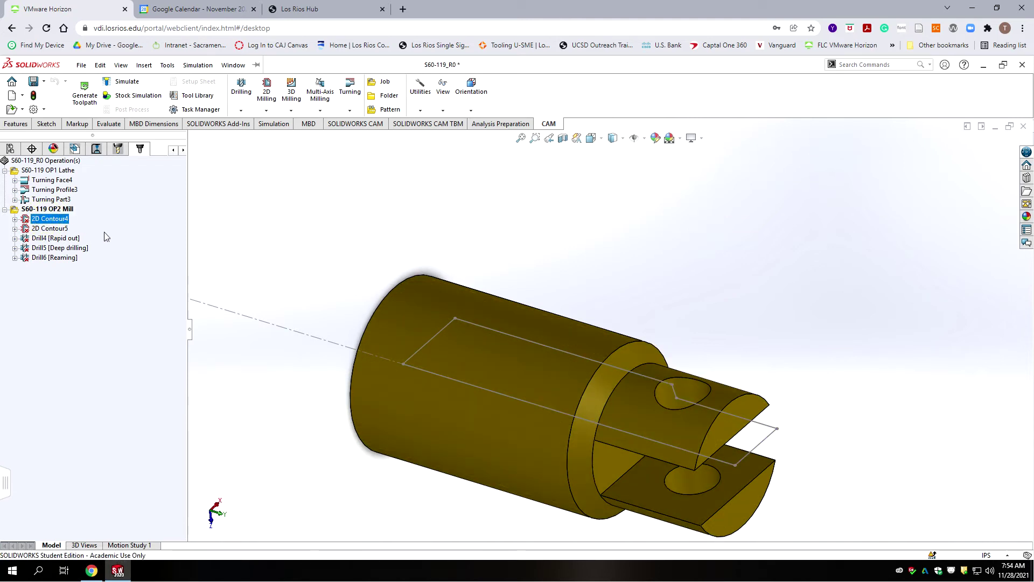
click(59, 229)
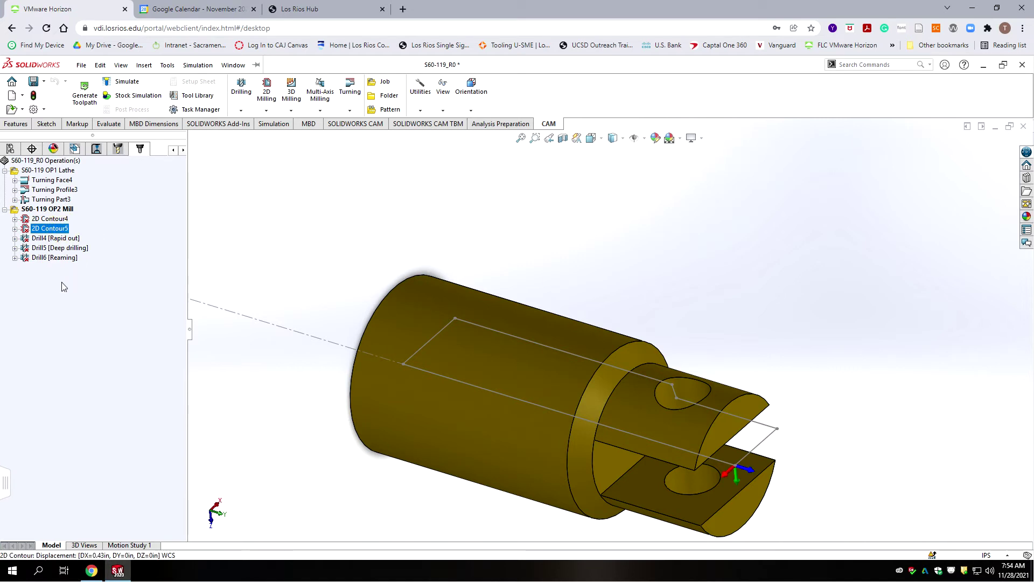
key(Delete)
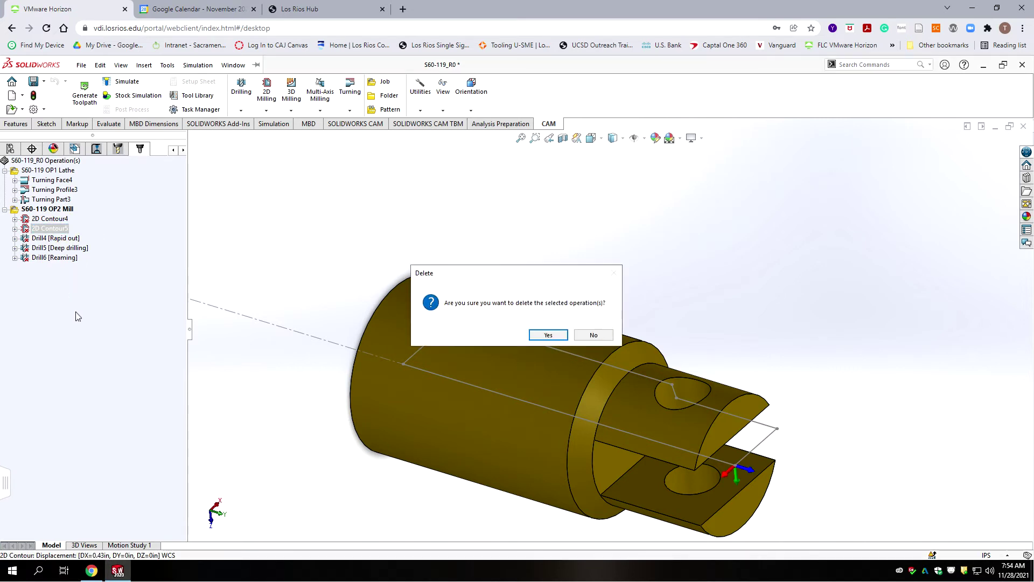
click(554, 335)
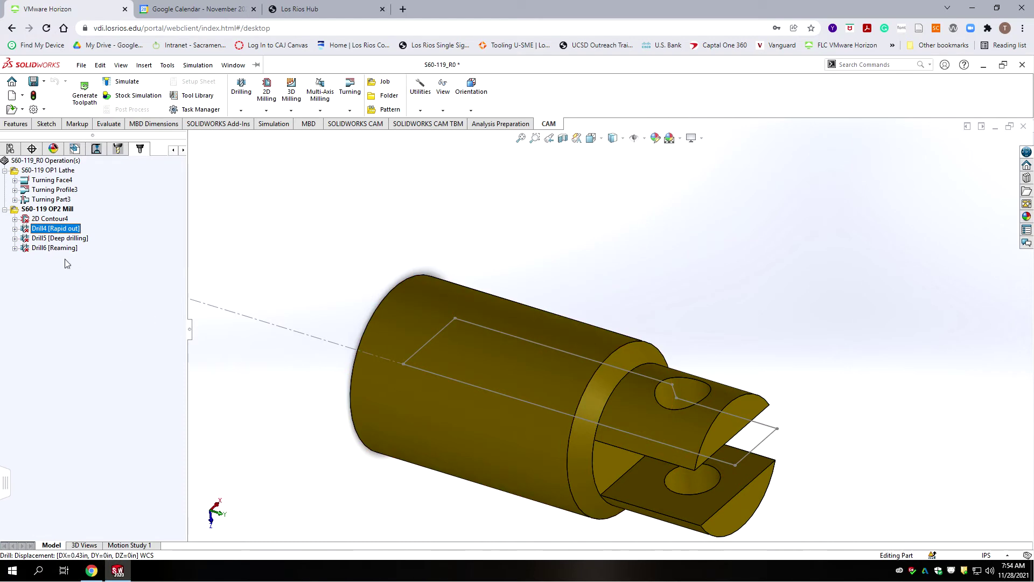
Edit 2D Contour4 and replace its contour geometry with the edge where the lower fork arm's inner flat meets the slot's back wall.
click(52, 220)
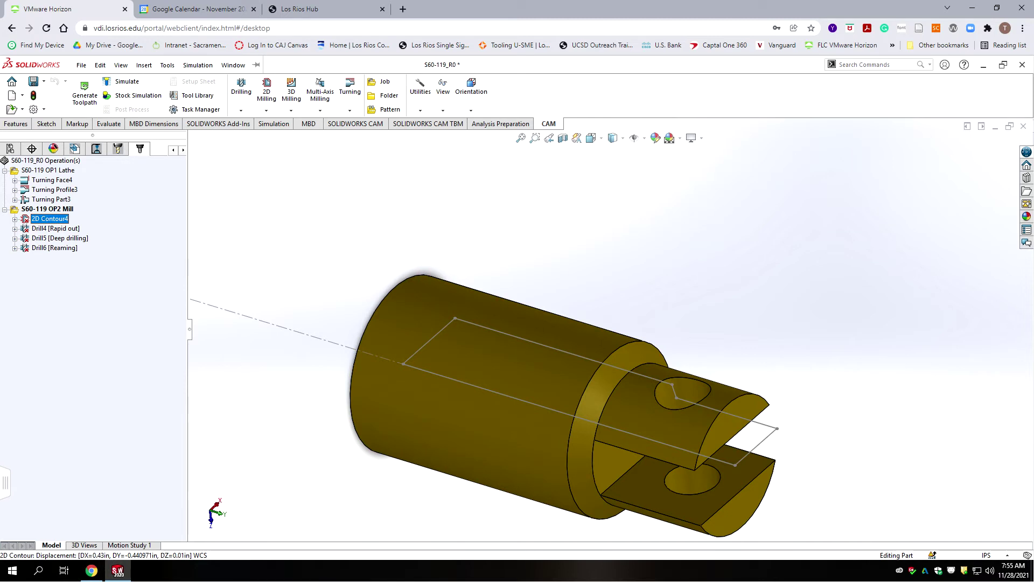
right_click(50, 220)
click(71, 224)
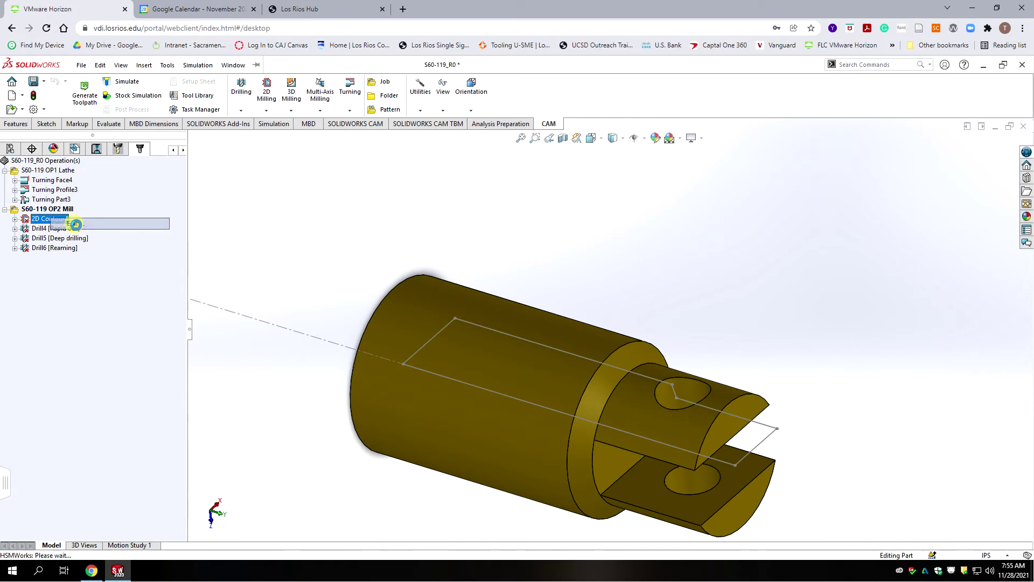
scroll(575, 373, up, 7)
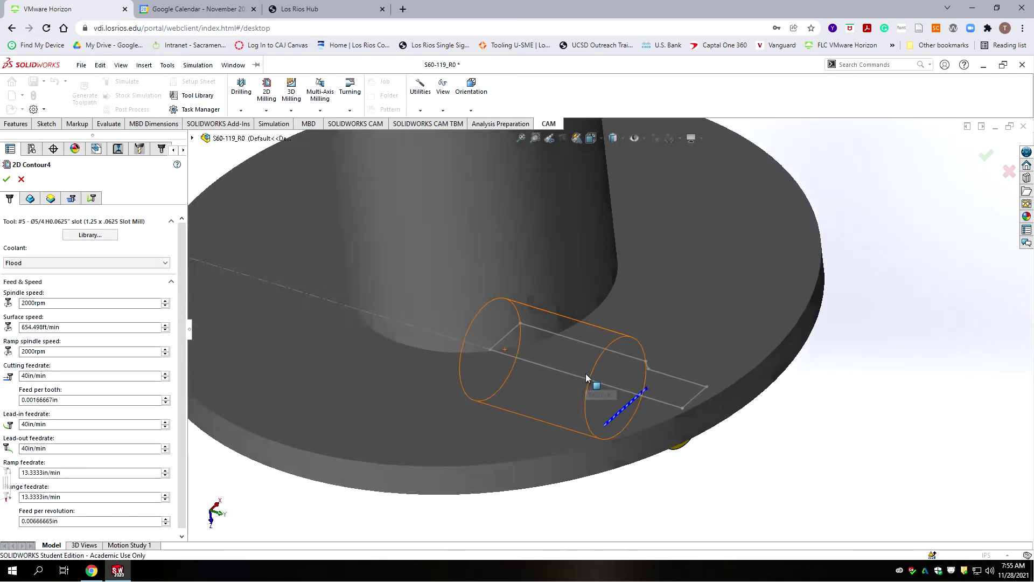
scroll(688, 398, down, 3)
scroll(542, 407, up, 1)
middle_drag(539, 386, 514, 326)
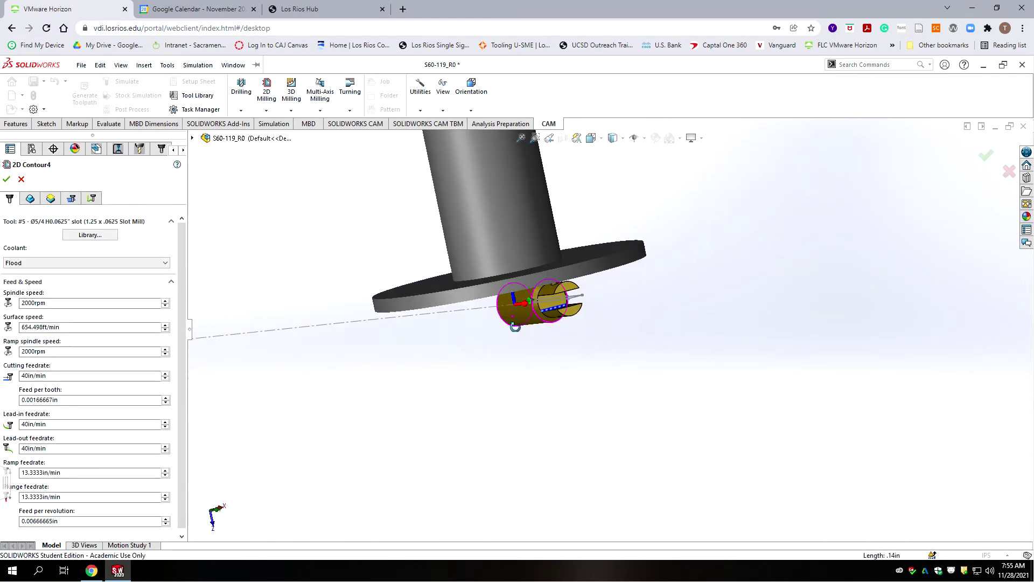
scroll(518, 333, up, 4)
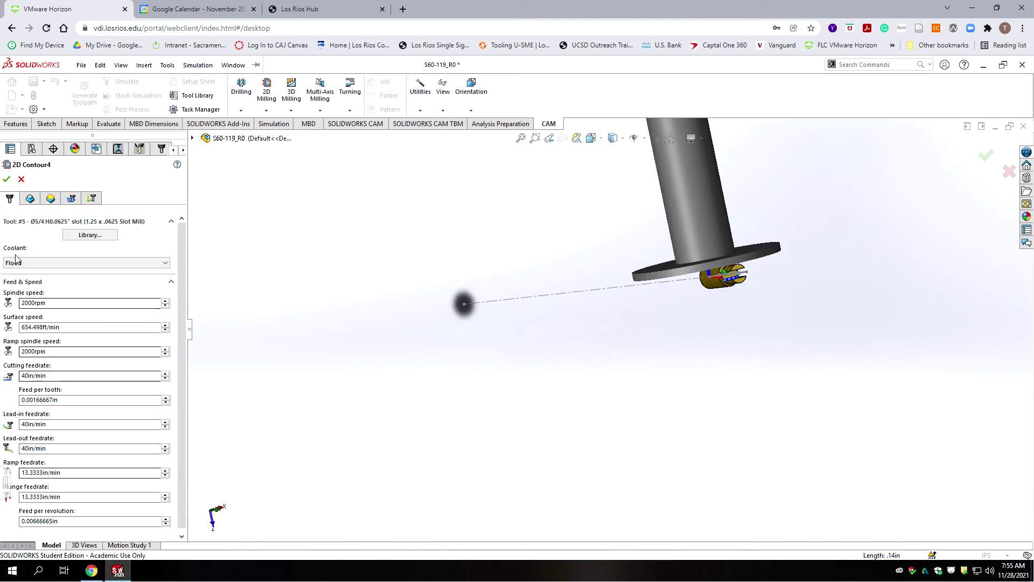
click(29, 199)
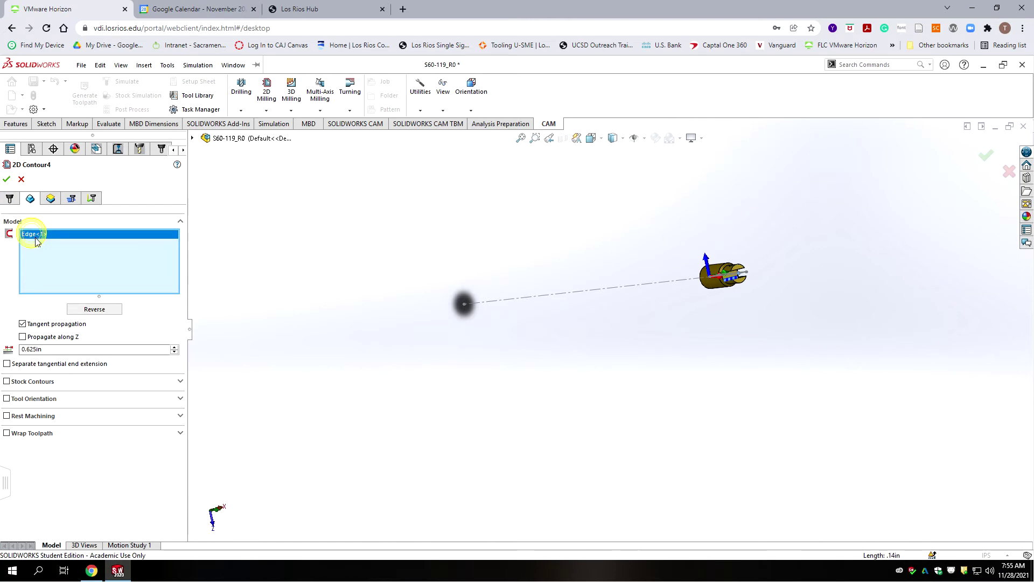
key(Delete)
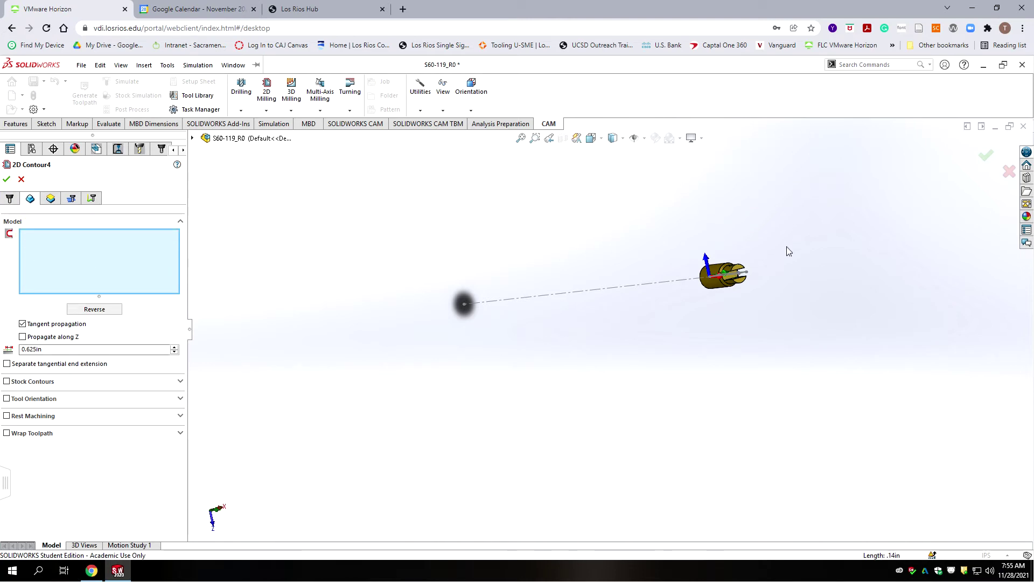
middle_drag(792, 289, 861, 262)
scroll(647, 323, down, 10)
scroll(635, 345, down, 3)
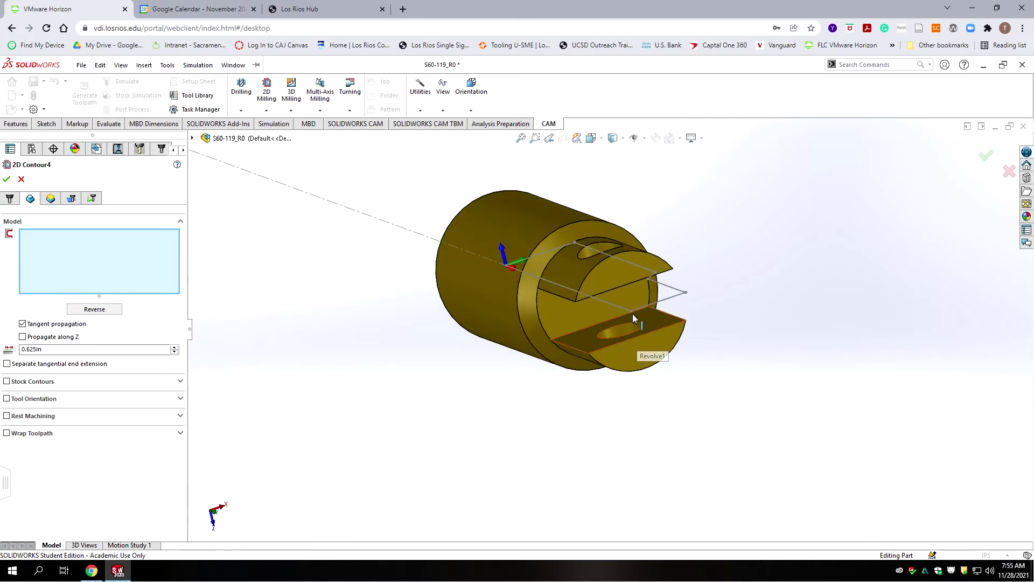
click(635, 312)
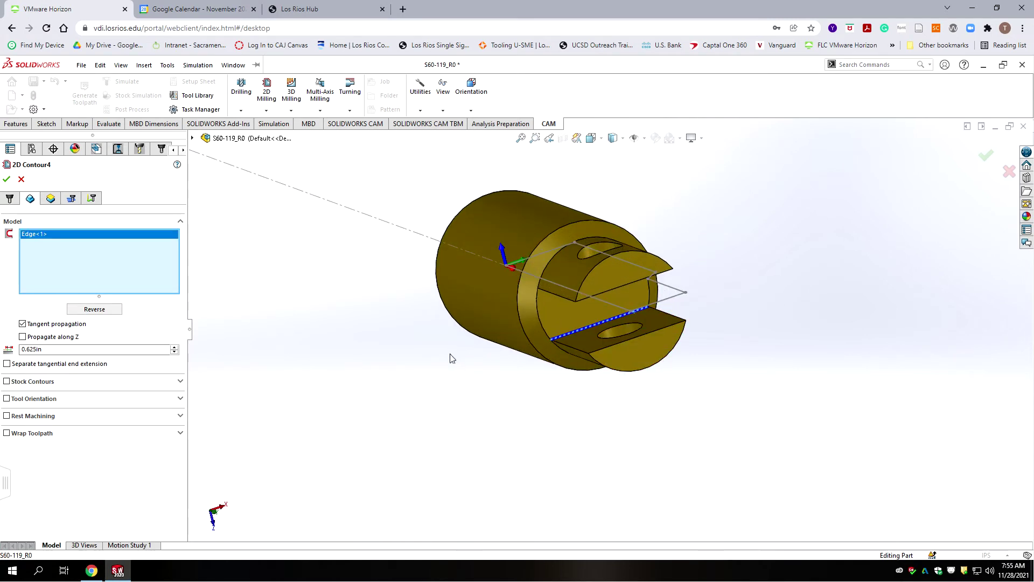
scroll(512, 365, up, 4)
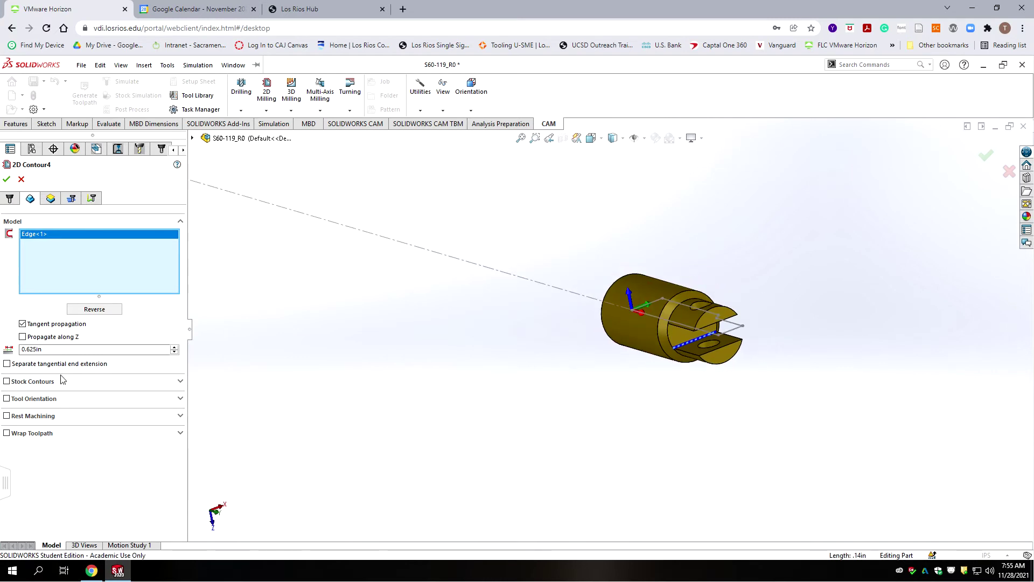
click(24, 338)
click(23, 338)
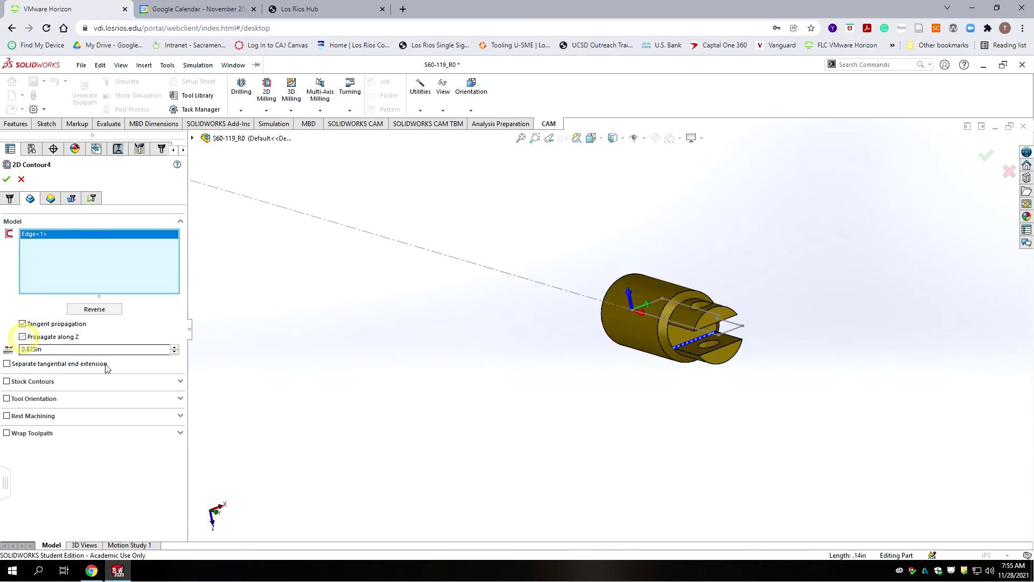
Measure from the inner circular edge of the shoulder to the near endpoint of the selected contour edge.
scroll(663, 303, down, 5)
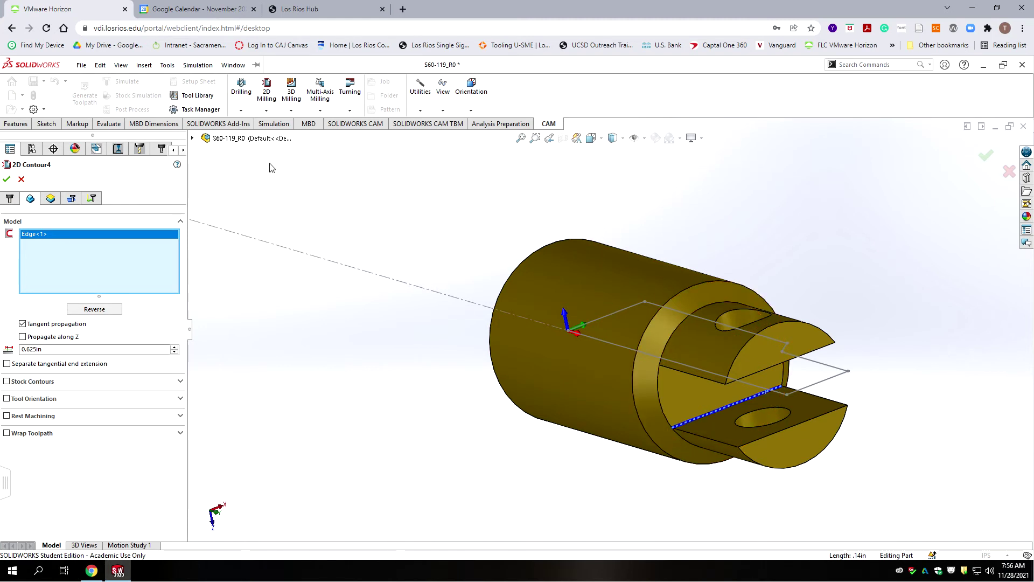
click(109, 124)
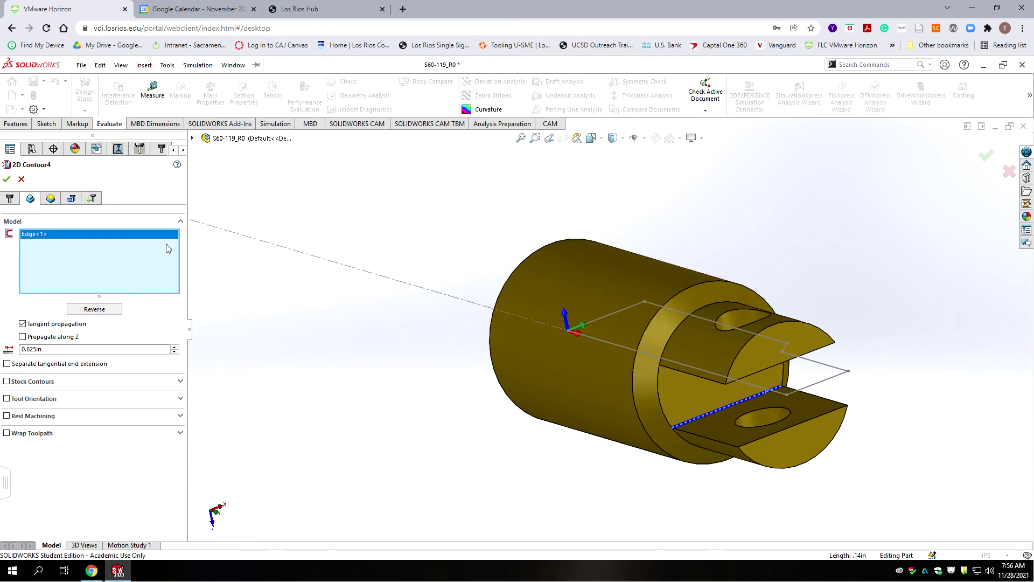
click(152, 91)
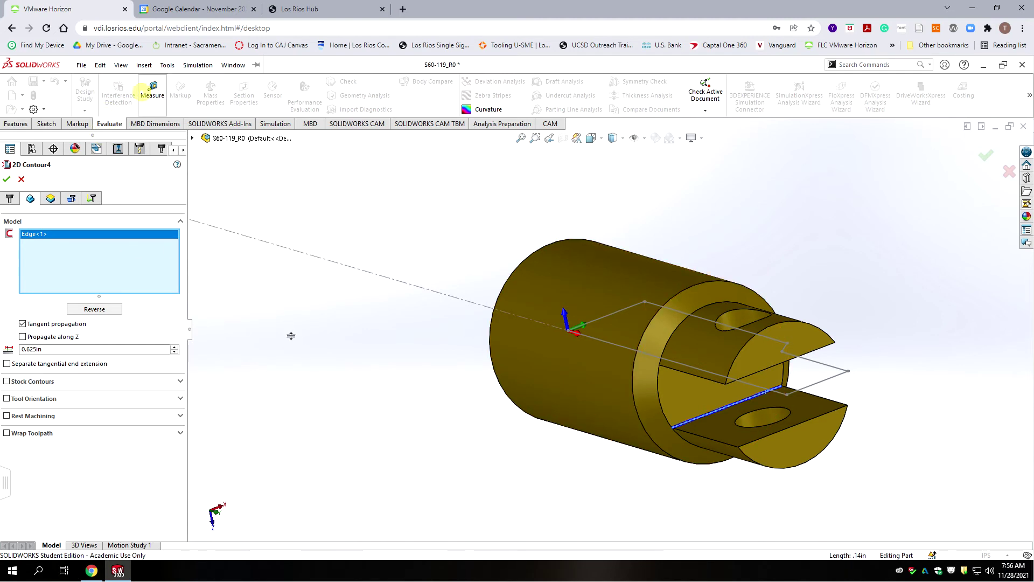
click(657, 400)
click(556, 505)
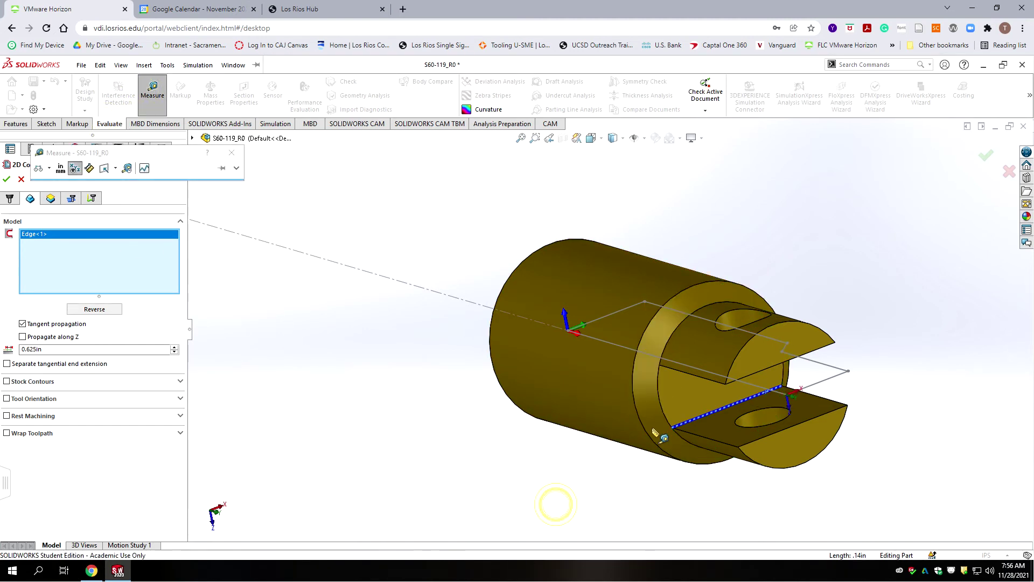
click(659, 399)
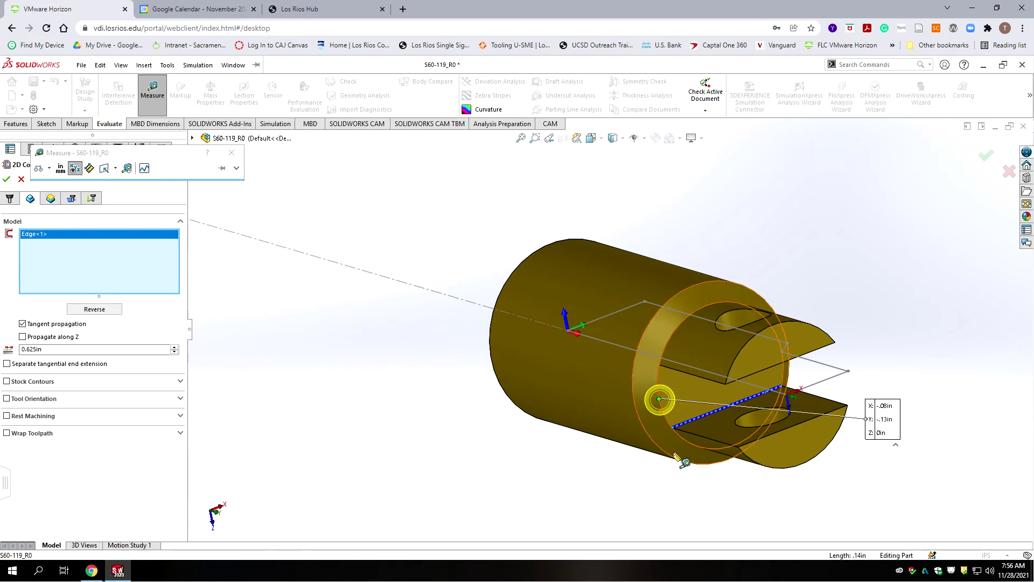
click(670, 427)
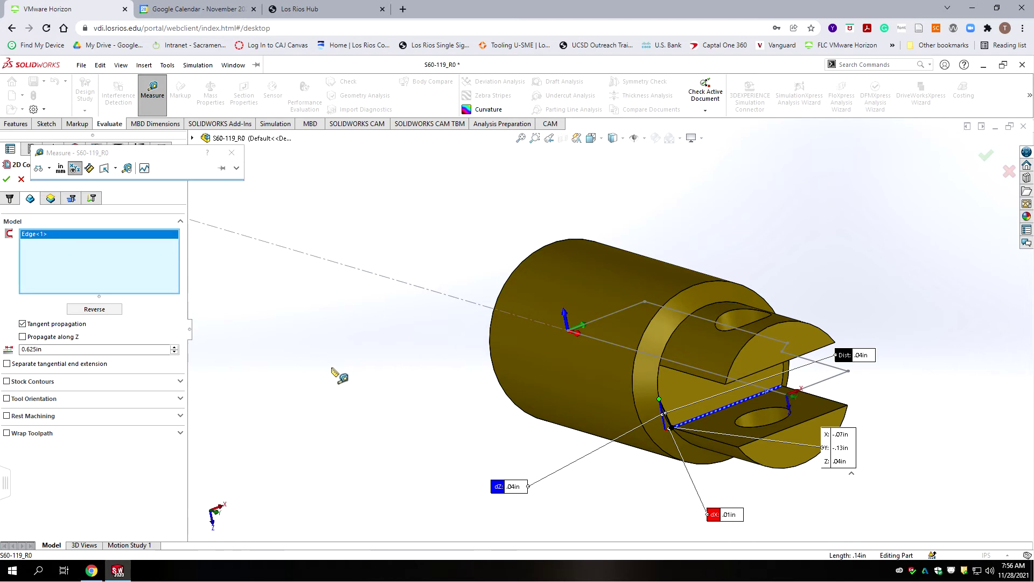
Check 2D Contour4's tangential extension distance and its bottom height offset.
click(69, 350)
key(Left)
key(Left)
key(Left)
click(50, 198)
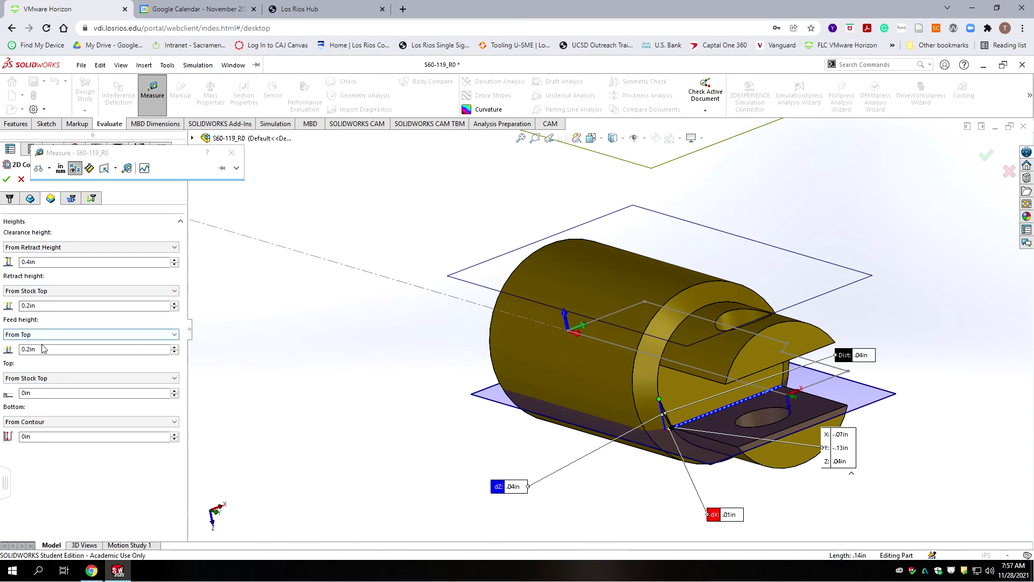
click(37, 436)
double_click(38, 436)
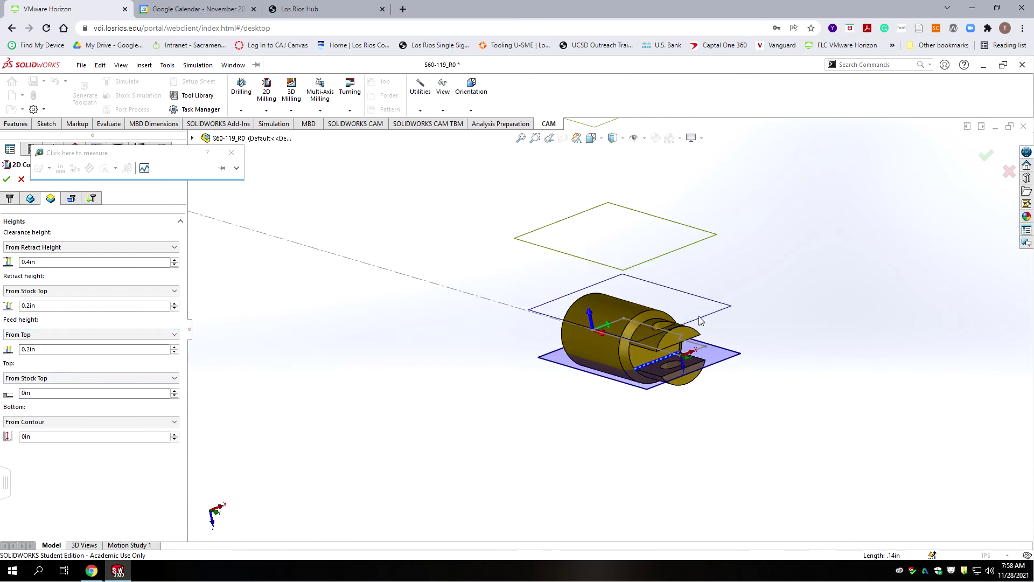
Set 2D Contour4's top height to From Selection, using the upper fork arm's inner edge as the reference.
scroll(700, 320, down, 4)
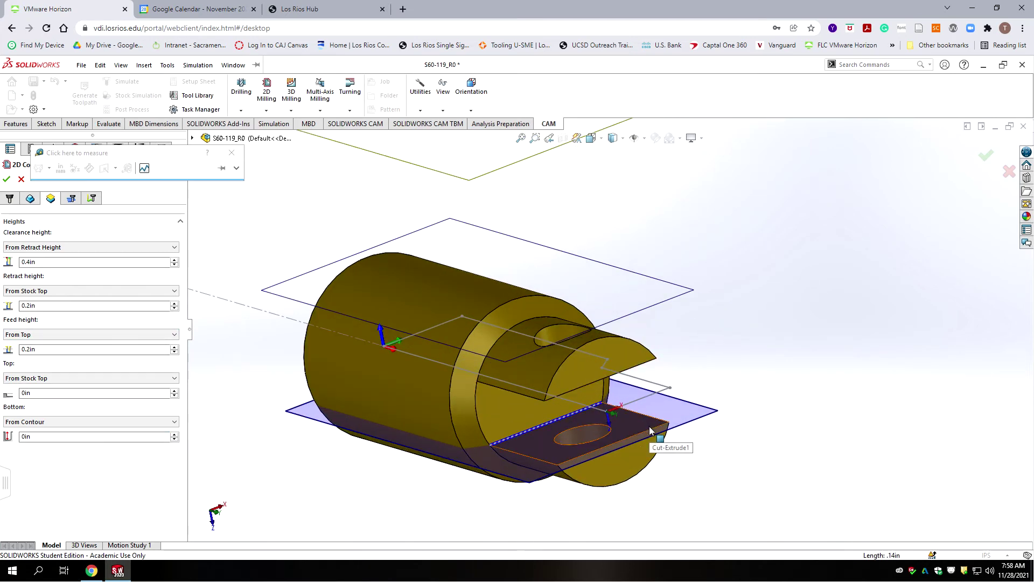
click(53, 381)
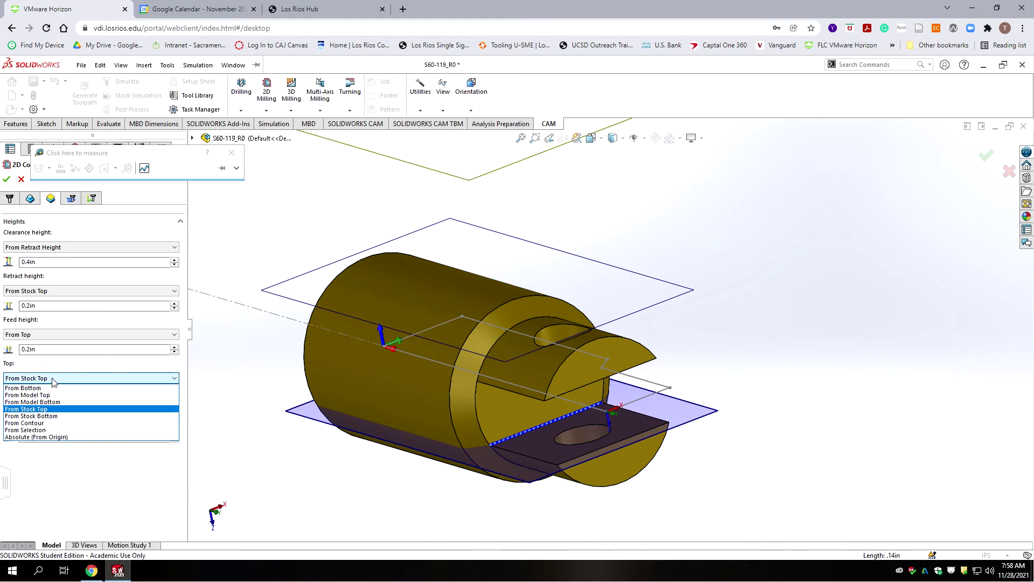
click(39, 431)
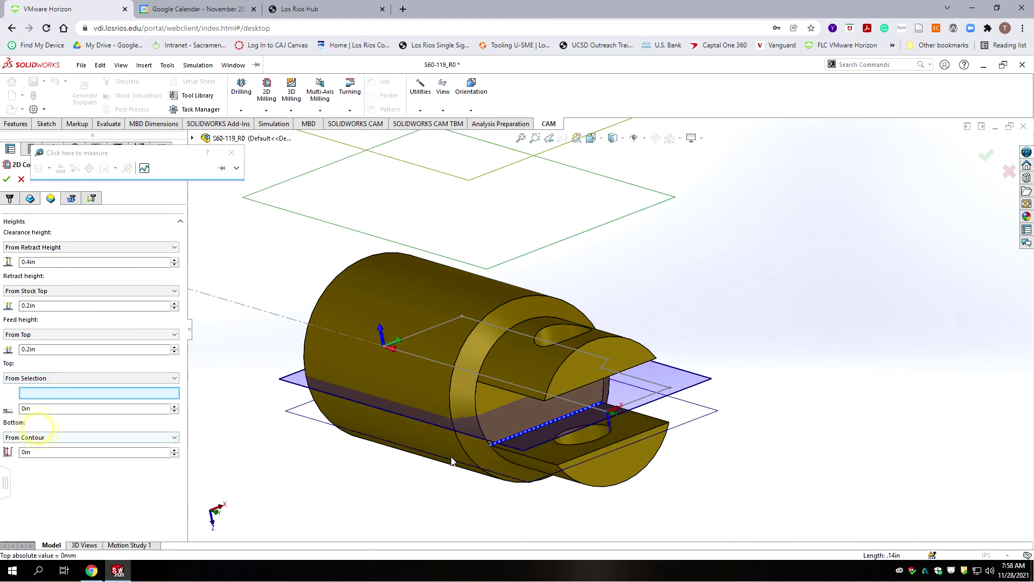
click(647, 368)
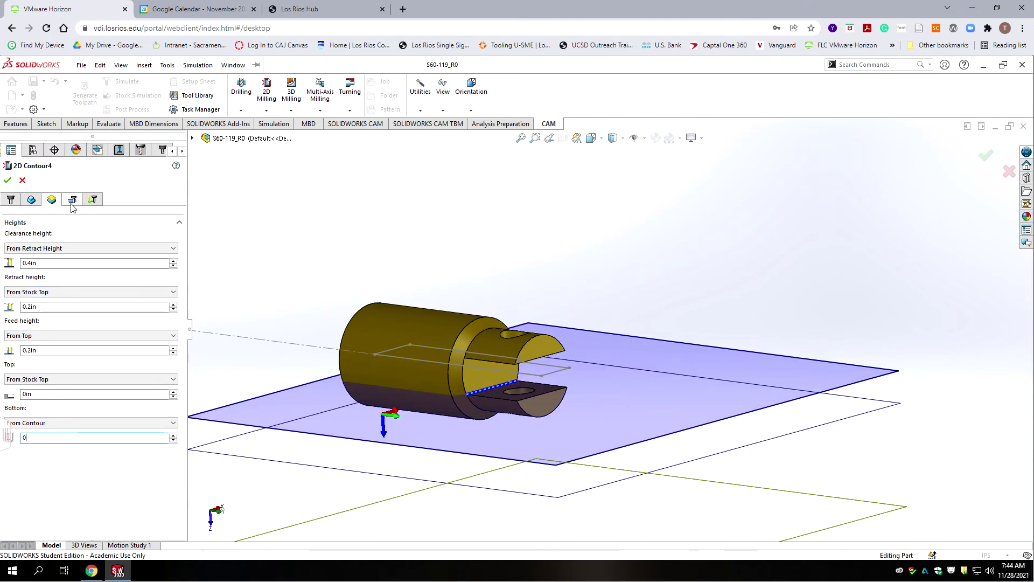
Set 2D Contour4's multiple depths to a 0.0625 in maximum roughing stepdown and 1 finishing stepdown of .0705-.0625 in.
click(72, 202)
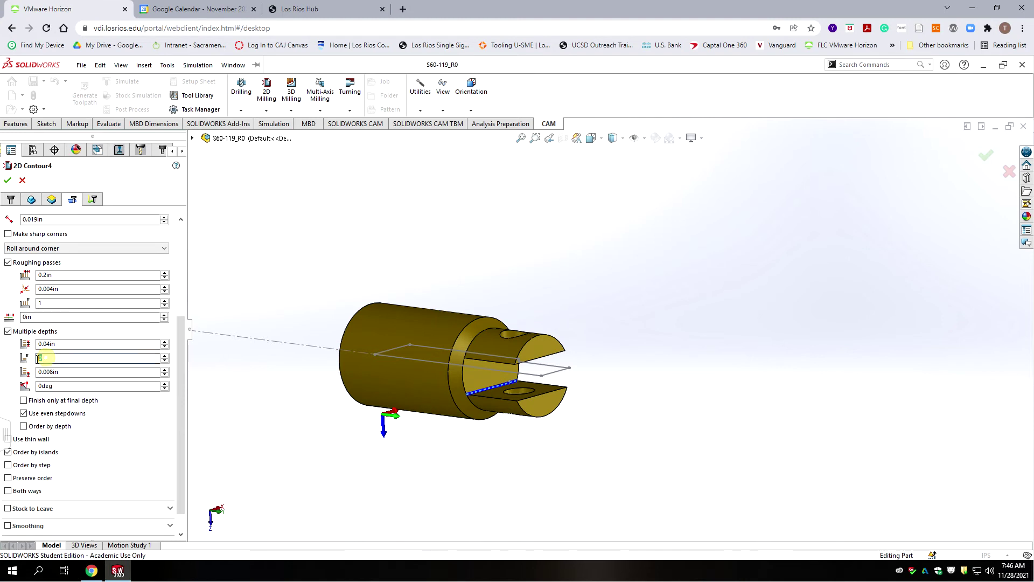
drag(47, 358, 41, 365)
text(1)
key(Tab)
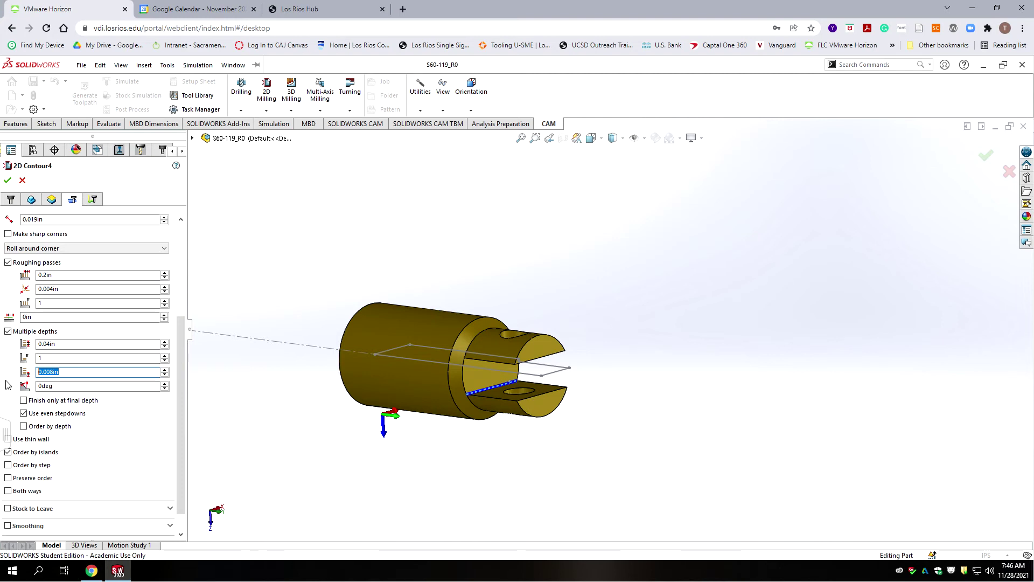
text(.)
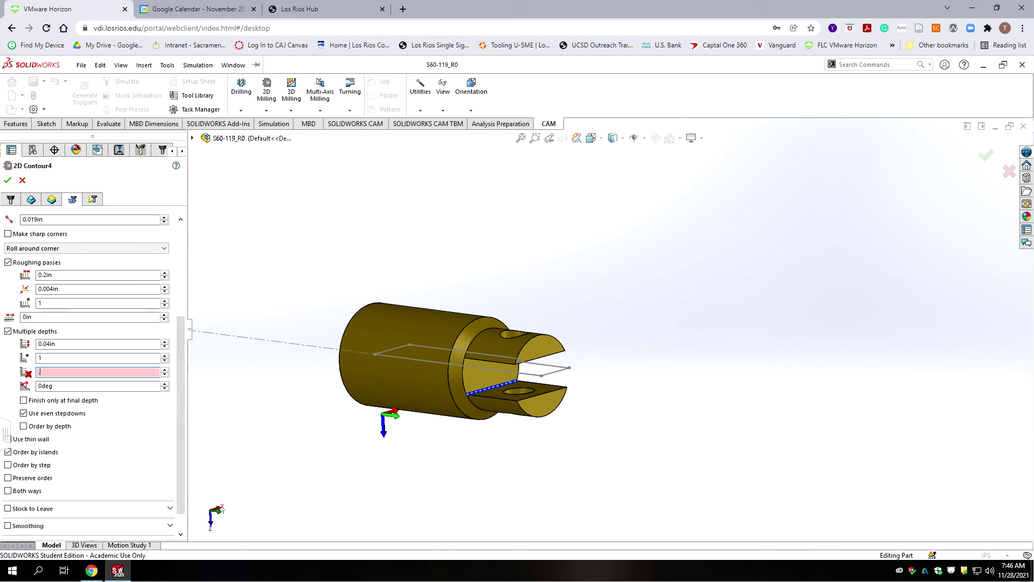
key(BackSpace)
text(070)
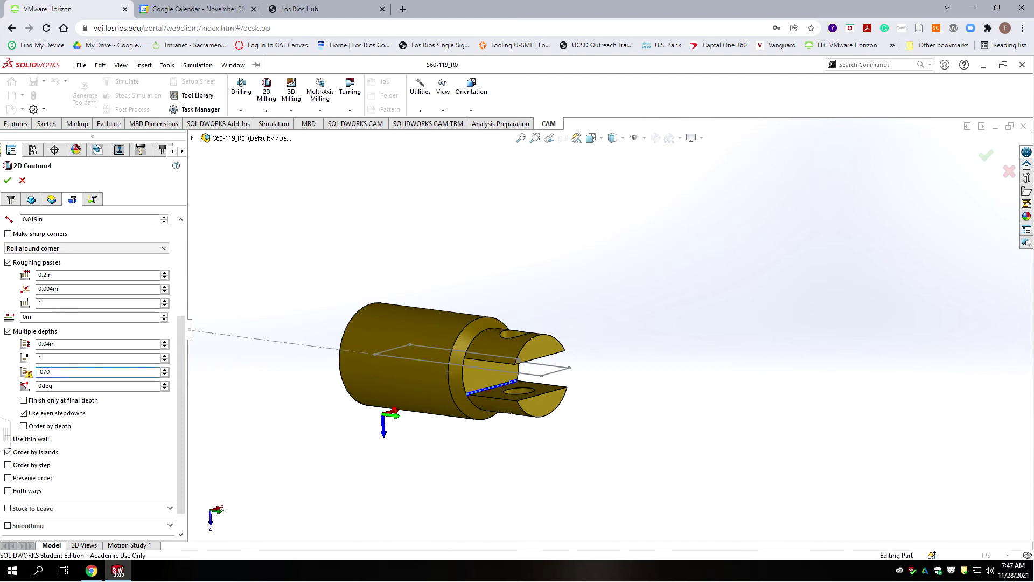
text(5-)
text(.0625)
click(51, 359)
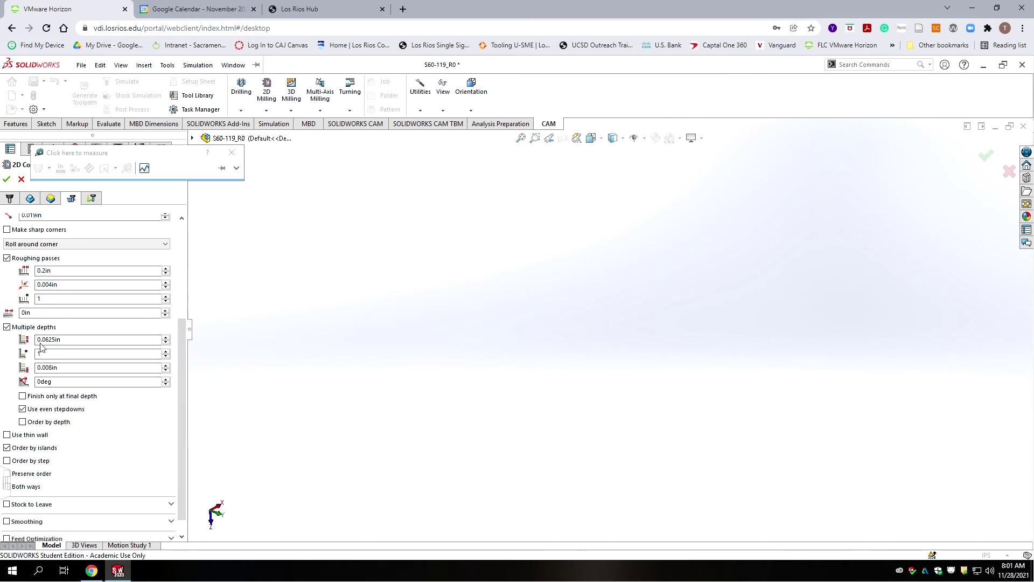
Check 2D Contour4's maximum roughing stepdown and its lead-in and lead-out settings, and accept the operation.
double_click(44, 341)
mouse_move(45, 381)
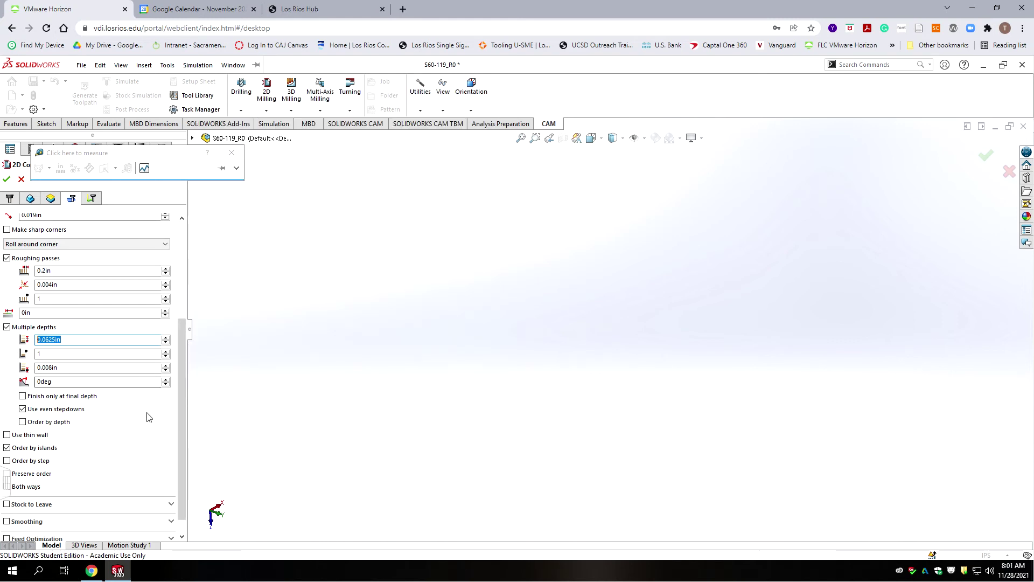
mouse_move(131, 426)
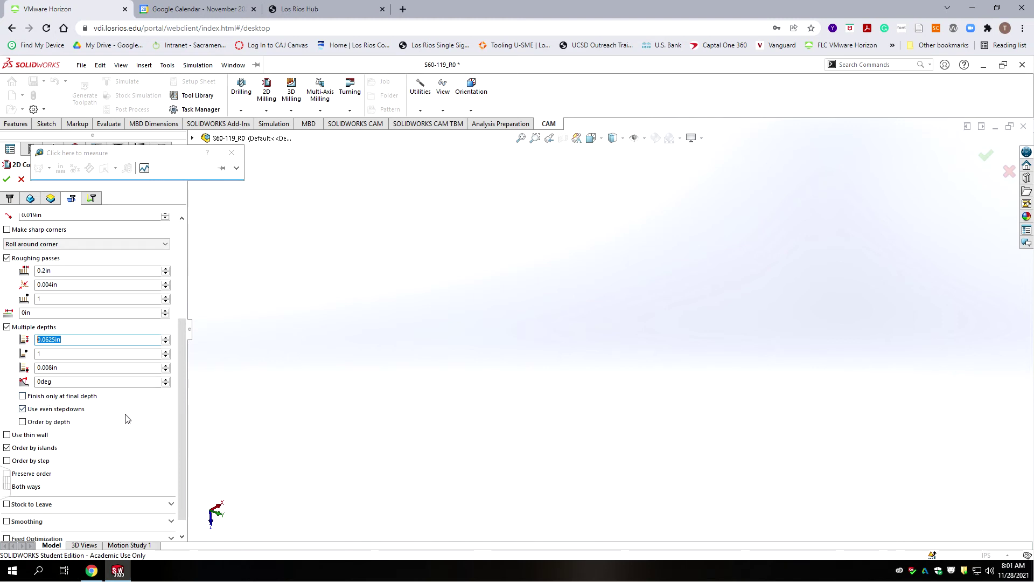
click(91, 199)
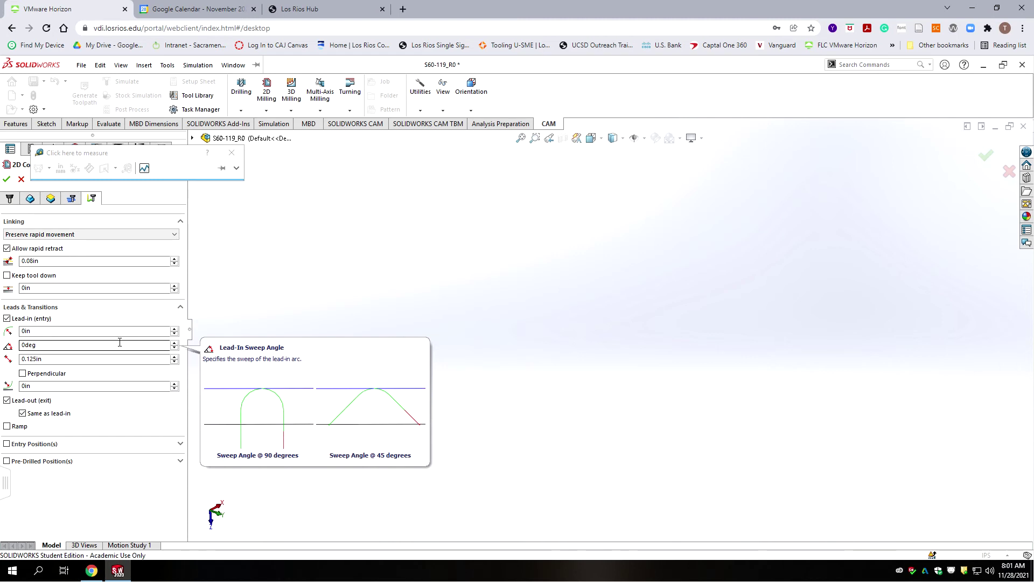
click(10, 180)
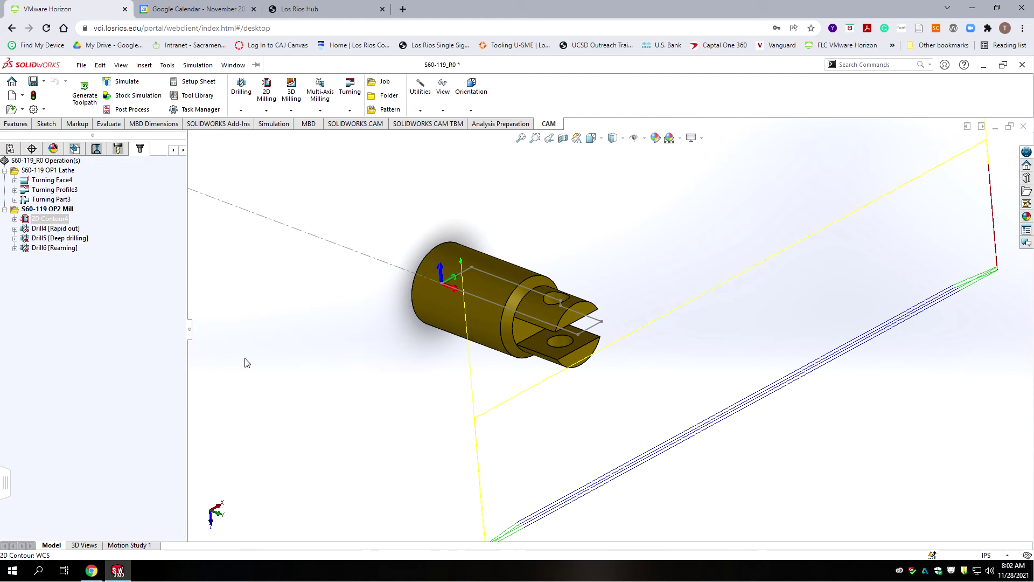
Save the part and move 2D Contour4 after Drill6 in the S60-119 OP2 Mill job.
key(Down)
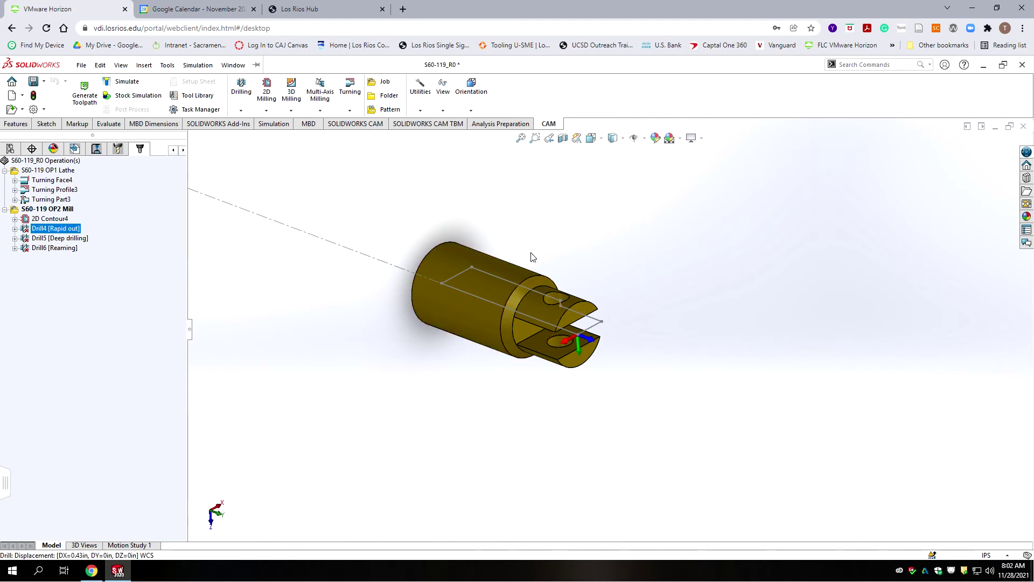
scroll(571, 289, down, 4)
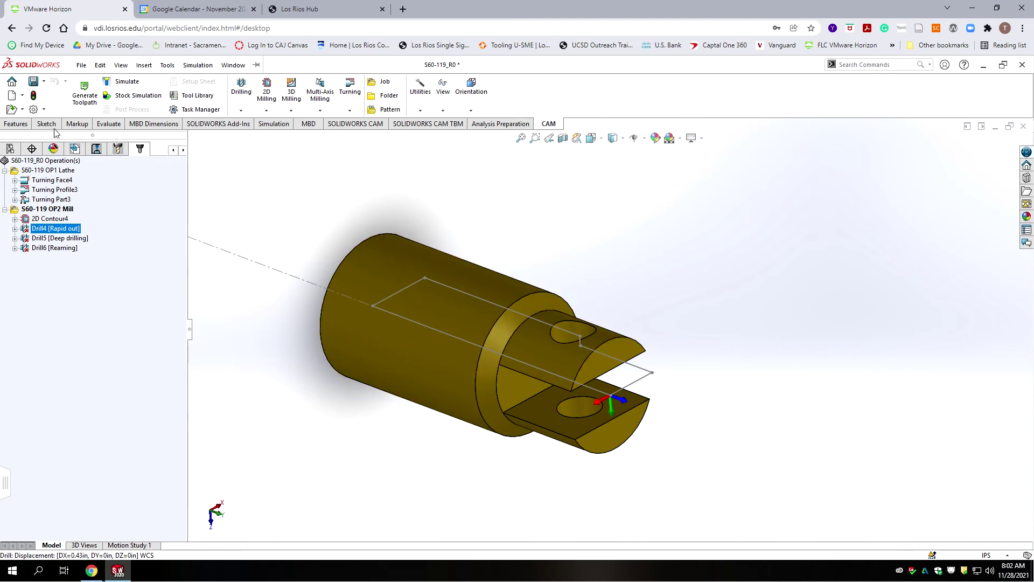
click(34, 82)
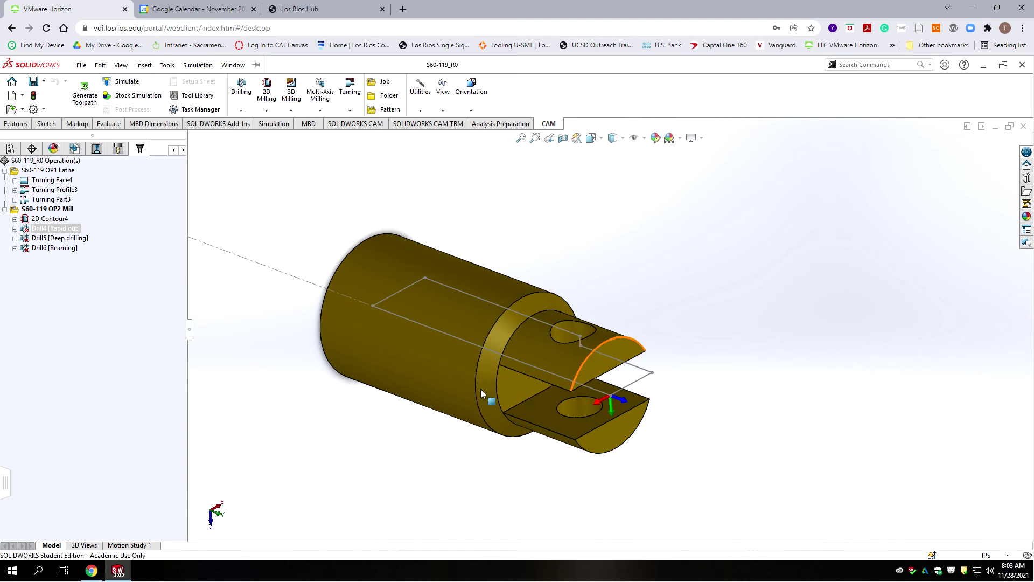
click(42, 218)
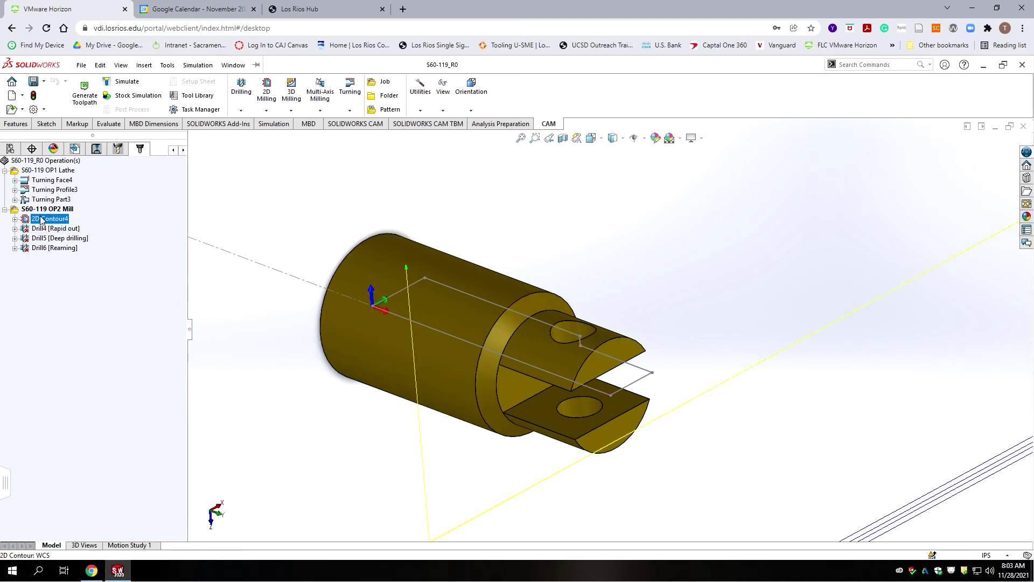
drag(40, 232, 39, 257)
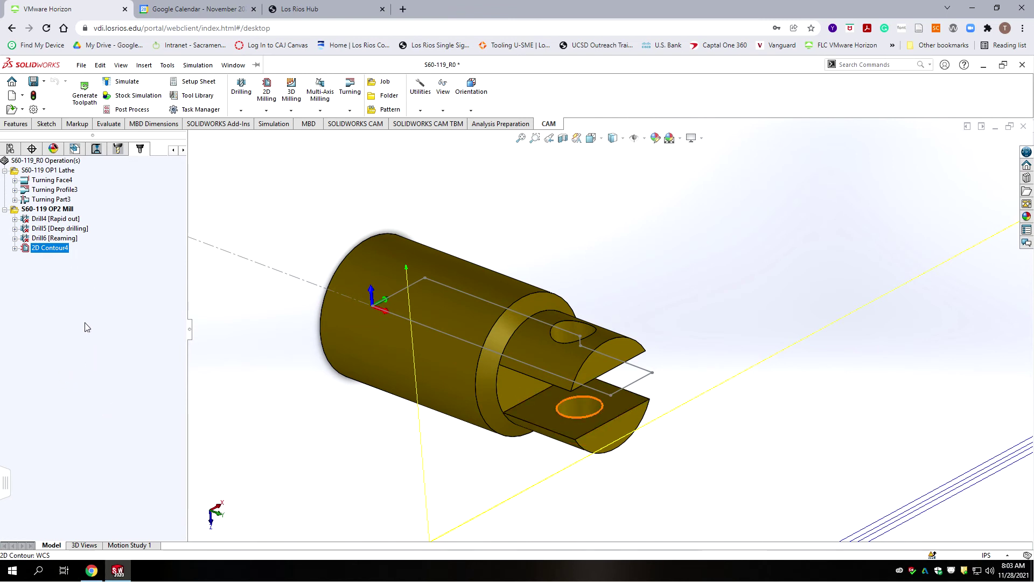
Edit Drill4, discarding its invalid drill position, and assign the cross hole's cylindrical face in the upper fork arm.
click(29, 219)
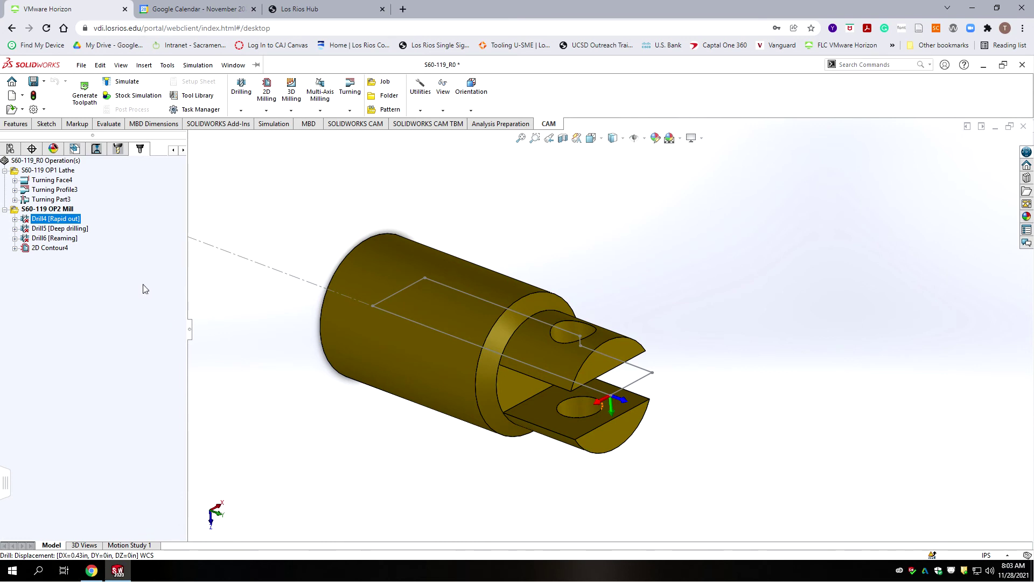
right_click(46, 219)
click(70, 228)
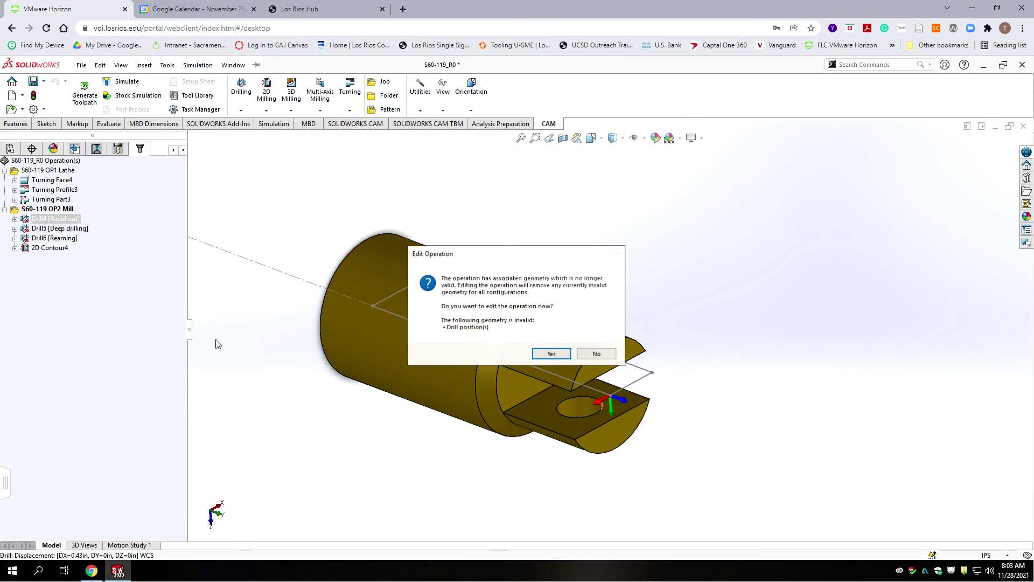
click(551, 354)
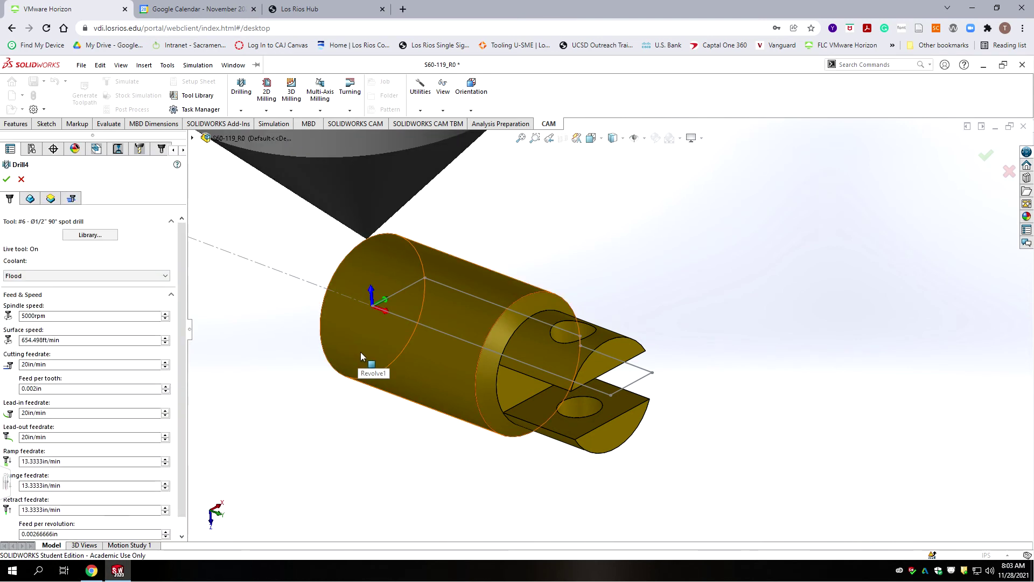
click(30, 199)
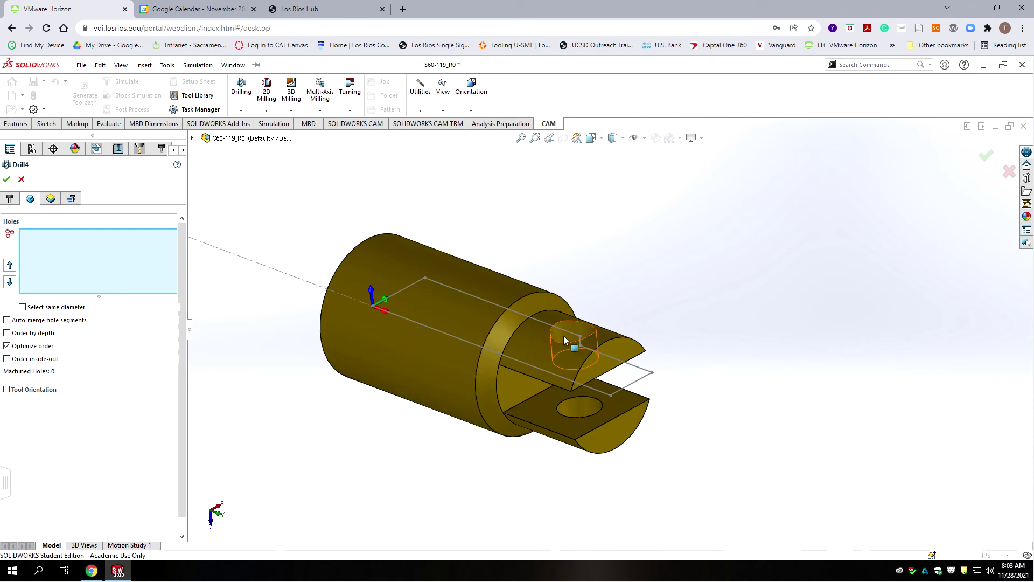
click(569, 328)
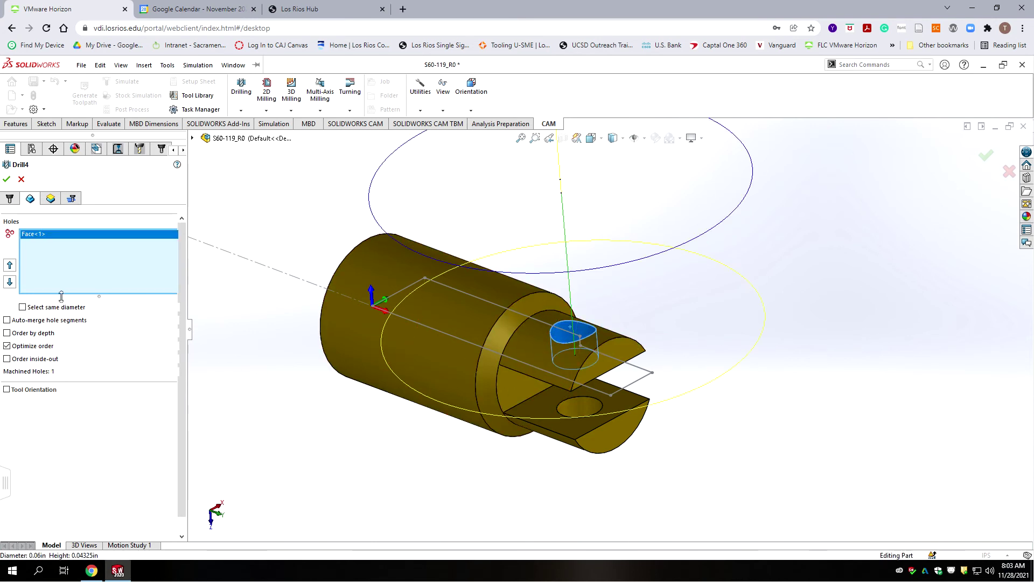
Set Drill4's bottom offset from the hole top to .064/2 in, check its drilling cycle and accept the operation.
click(51, 198)
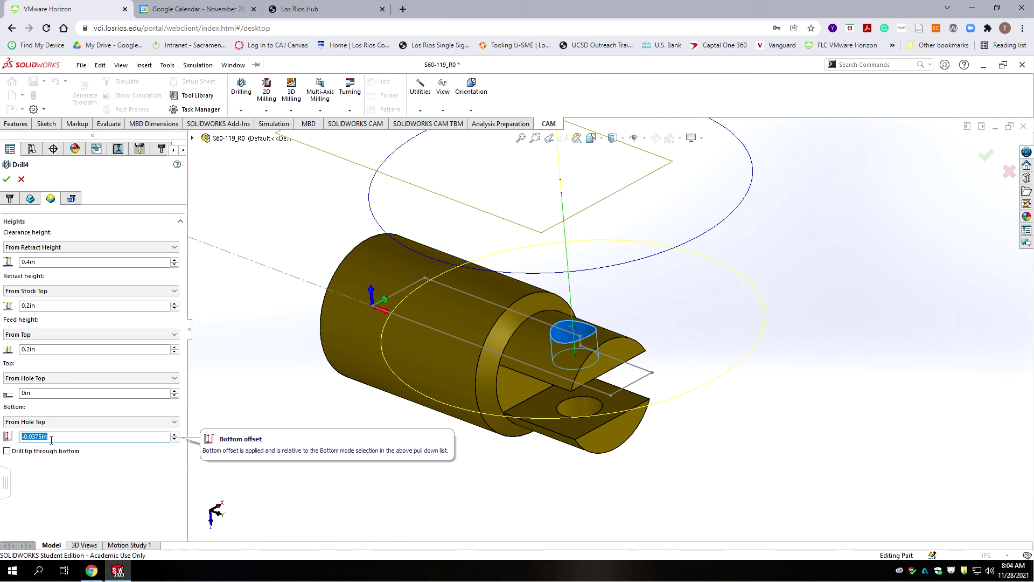
text(.064)
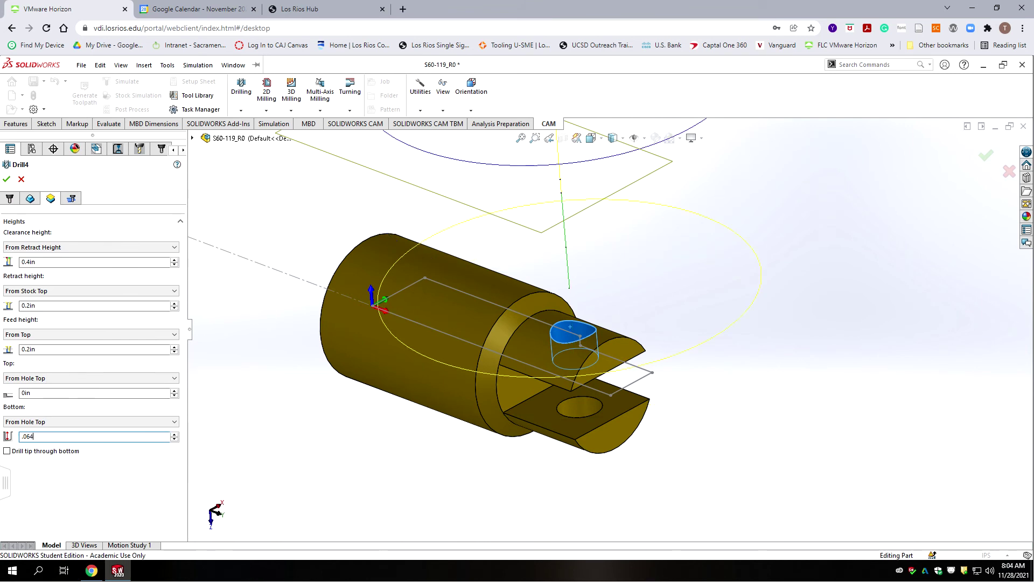
text(/2)
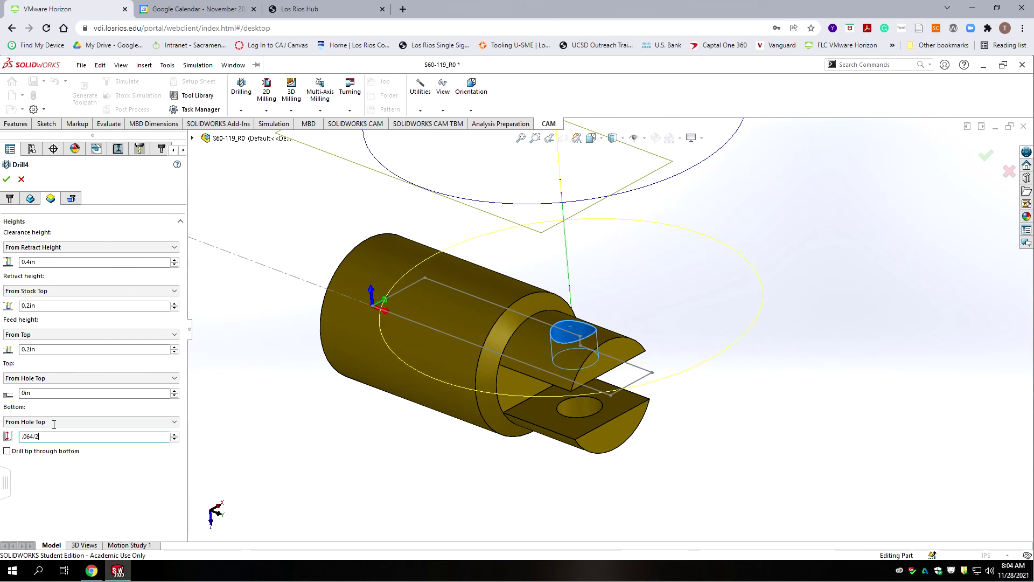
click(49, 390)
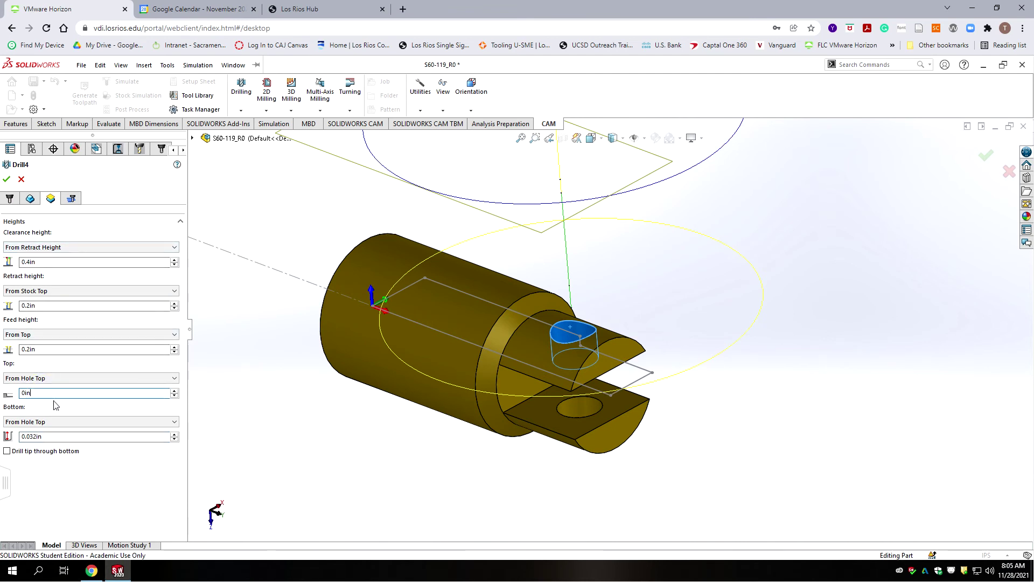
click(71, 198)
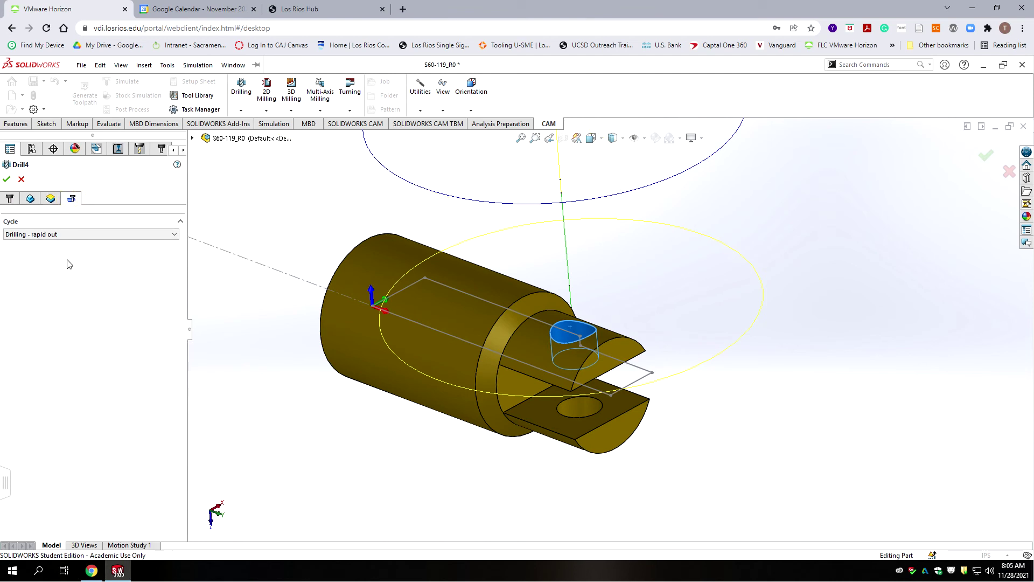
click(6, 181)
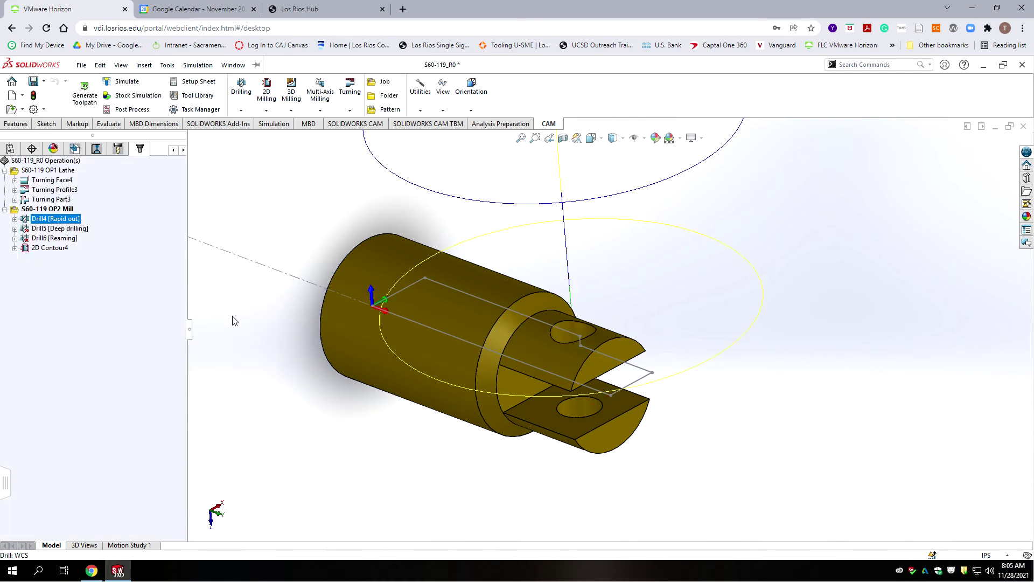
Edit Drill4 again and make its bottom offset negative, at -0.032 in from the hole top.
scroll(490, 273, up, 5)
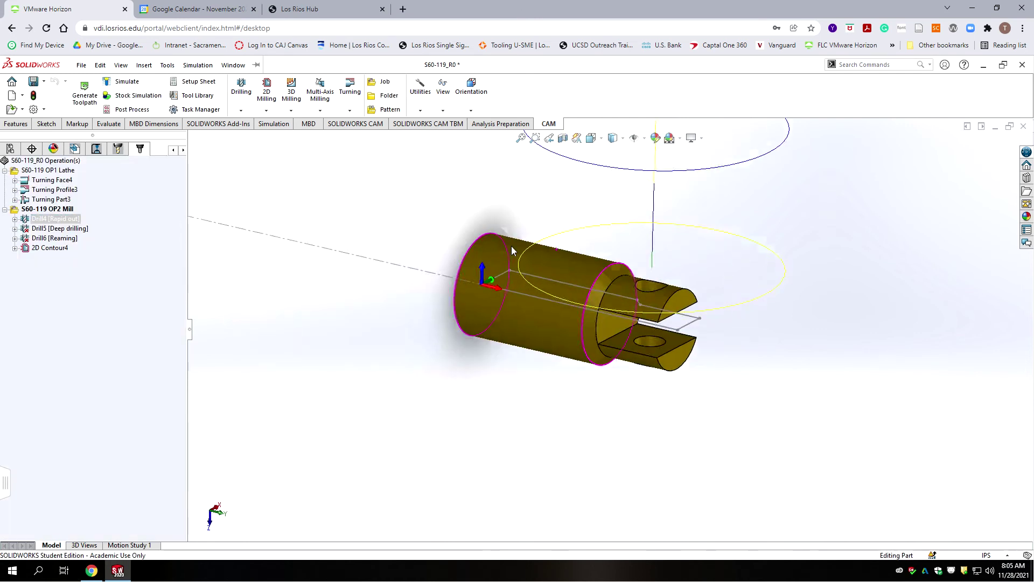
scroll(673, 297, down, 4)
scroll(672, 297, down, 2)
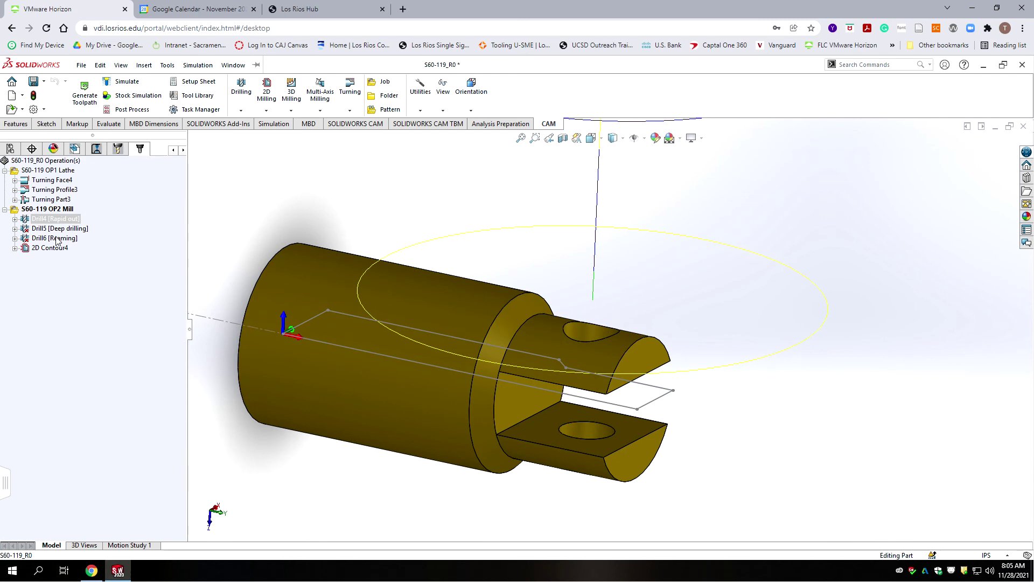
right_click(56, 219)
click(75, 225)
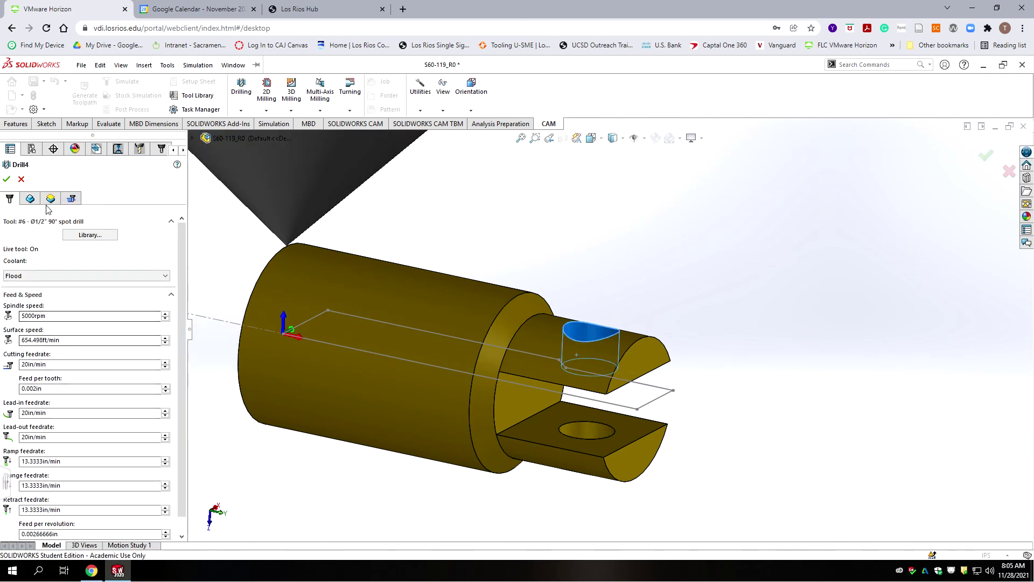
click(50, 199)
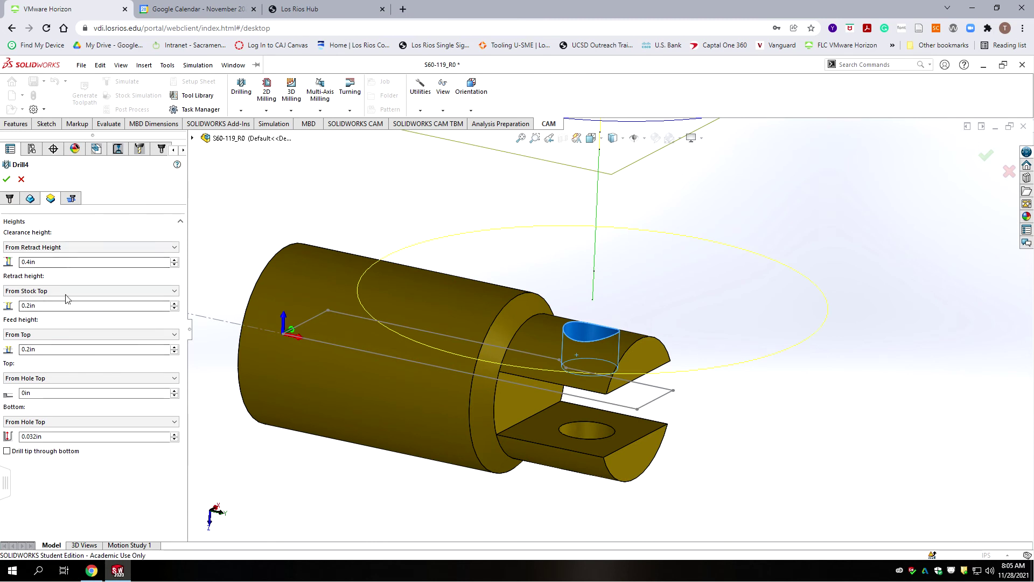
click(23, 436)
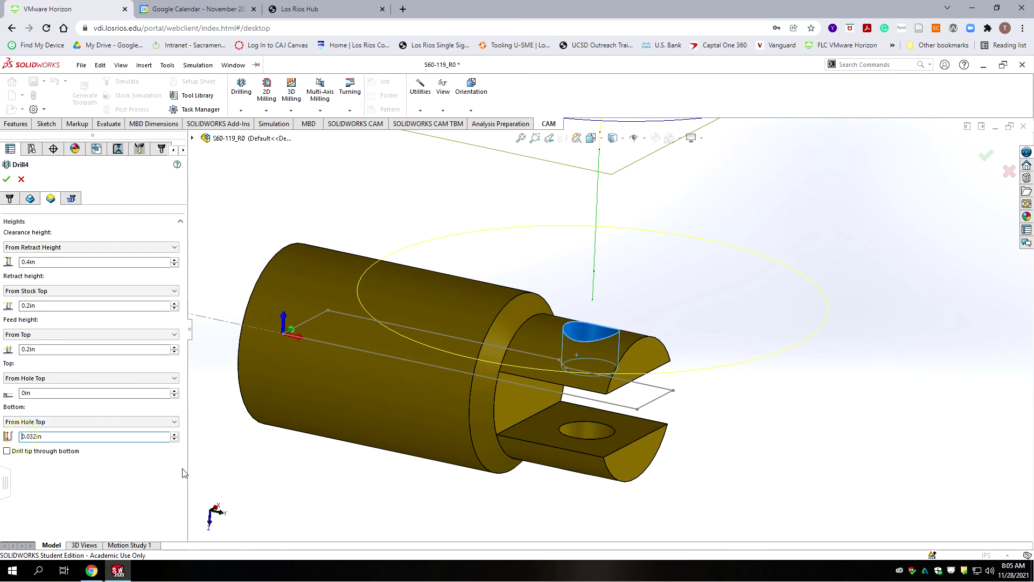
text(-)
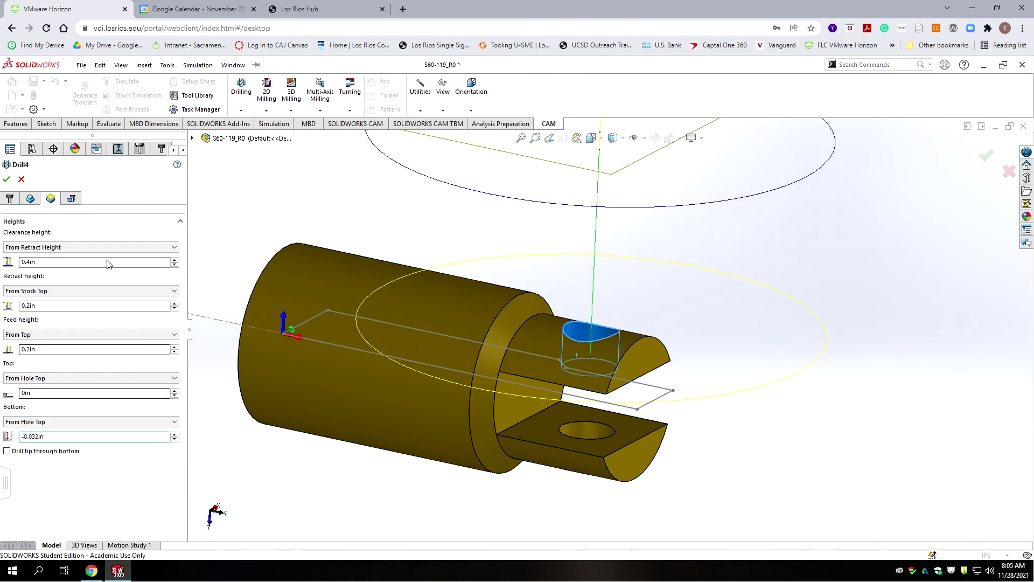
click(6, 179)
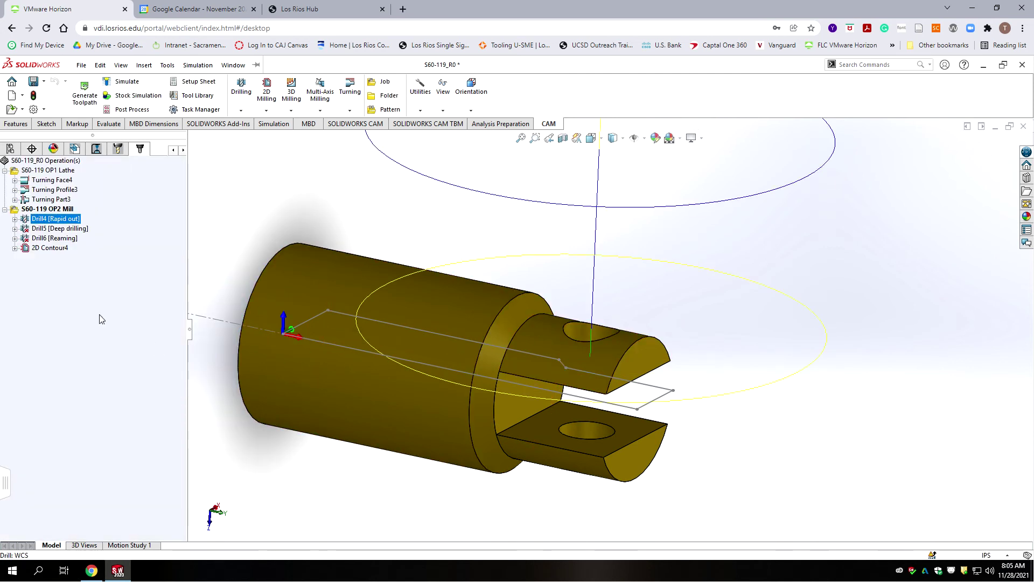
Edit Drill5, discarding its invalid drill position, and assign the cross hole's faces in both fork arms with auto-merge hole segments enabled.
click(62, 231)
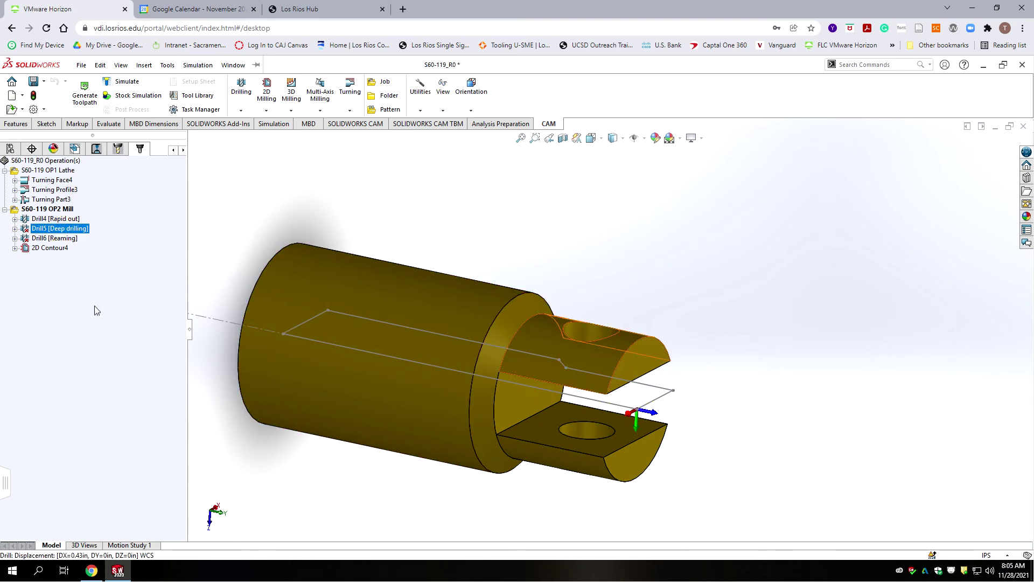
right_click(53, 232)
click(81, 236)
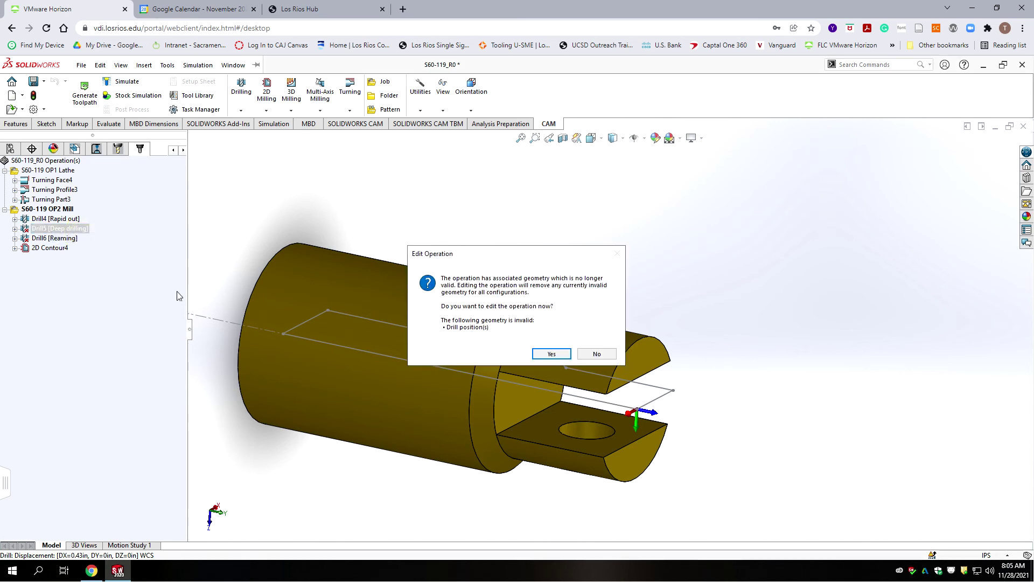
click(551, 352)
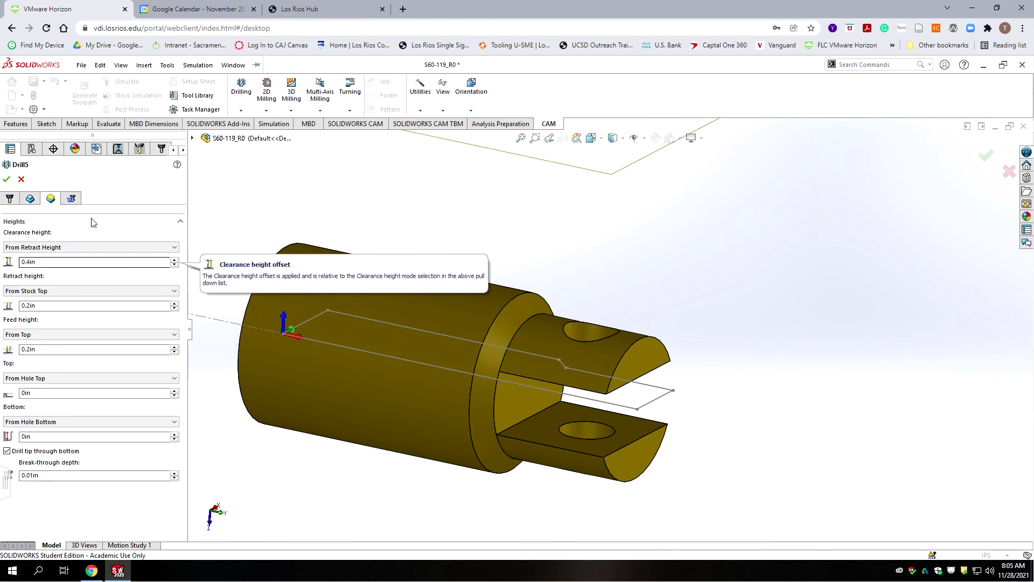
click(29, 199)
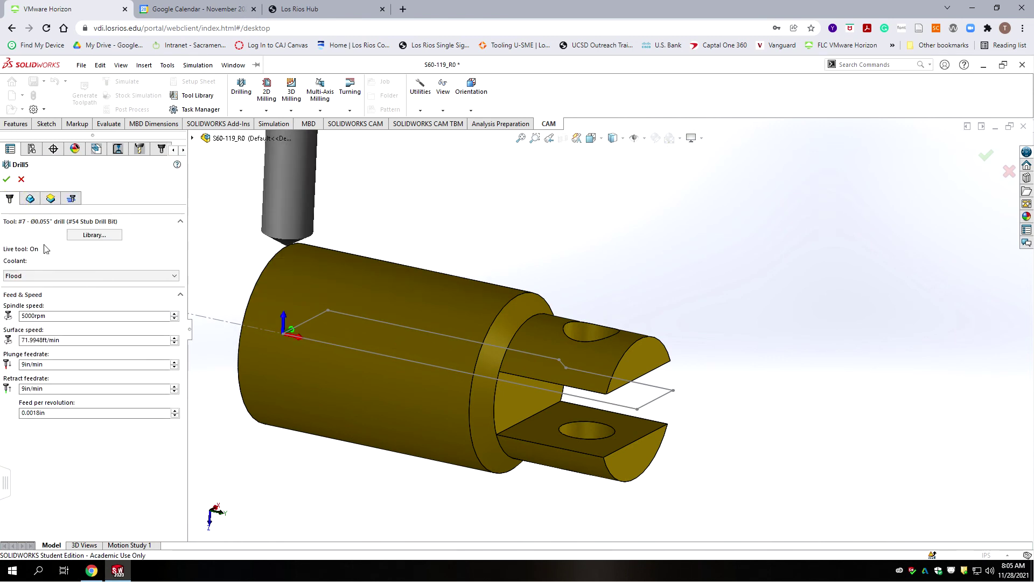
click(30, 199)
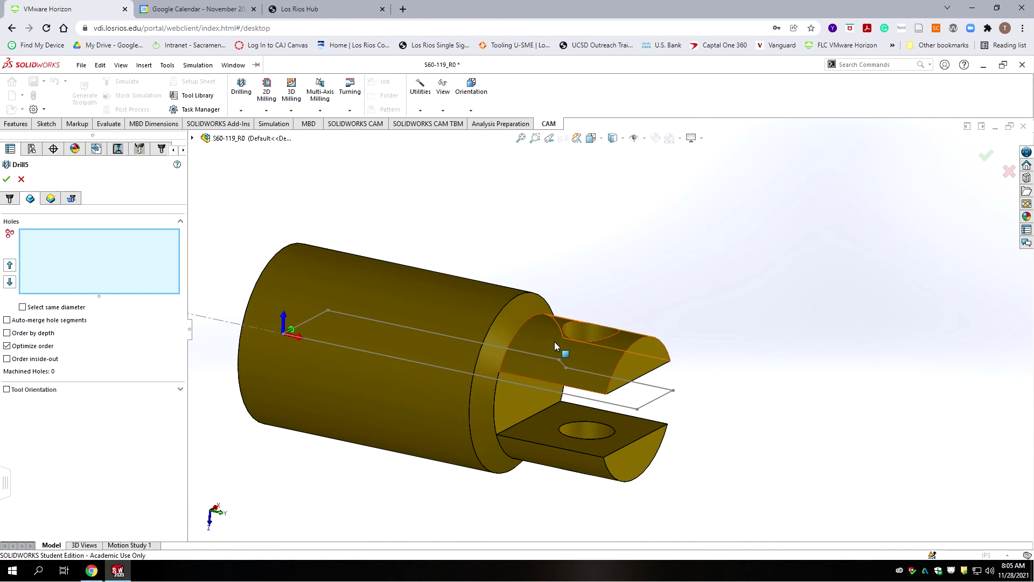
click(597, 330)
click(587, 430)
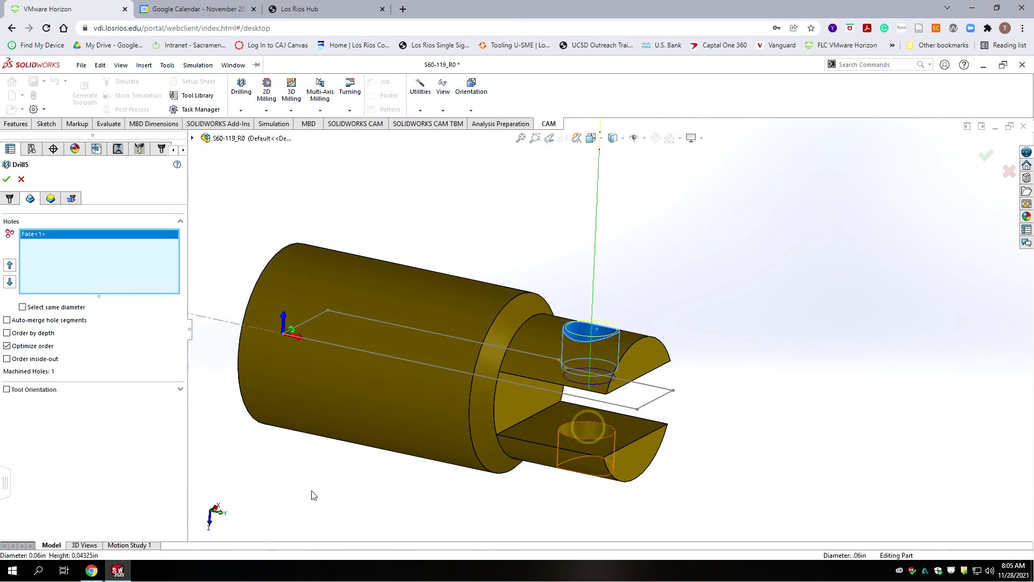
click(7, 321)
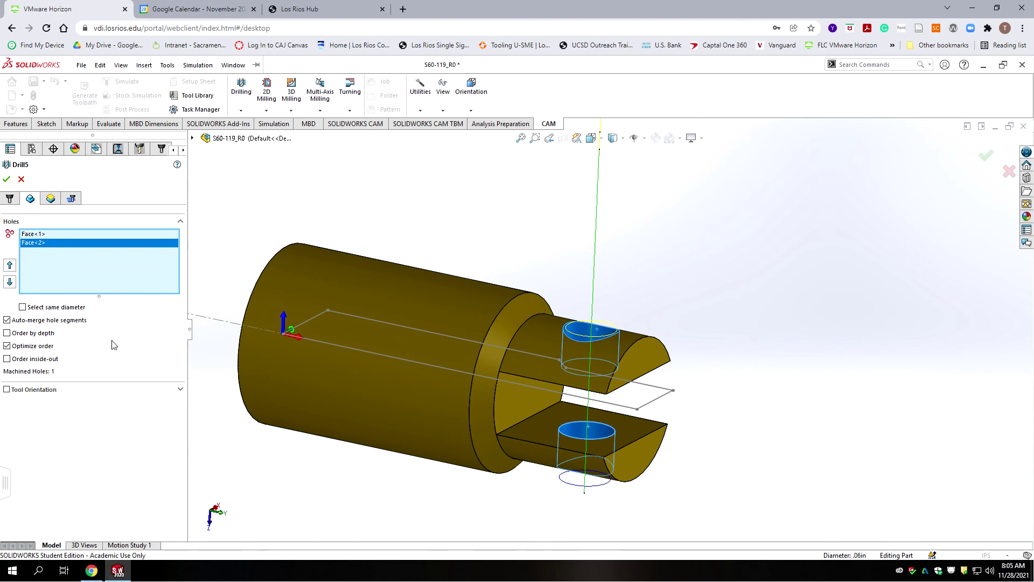
mouse_move(120, 337)
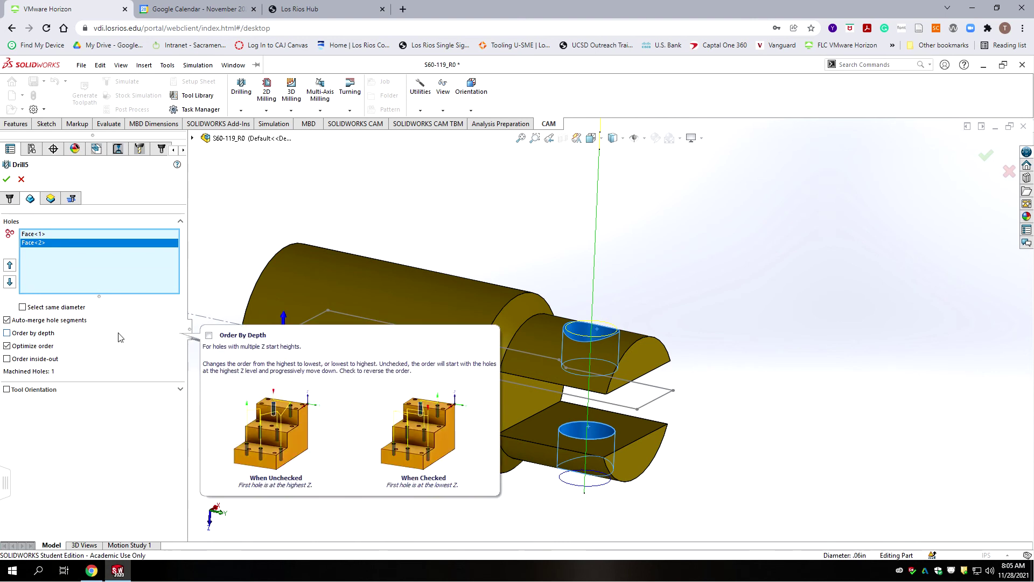
Check Drill5's heights, tip break-through and deep drilling cycle, and accept the operation.
click(50, 199)
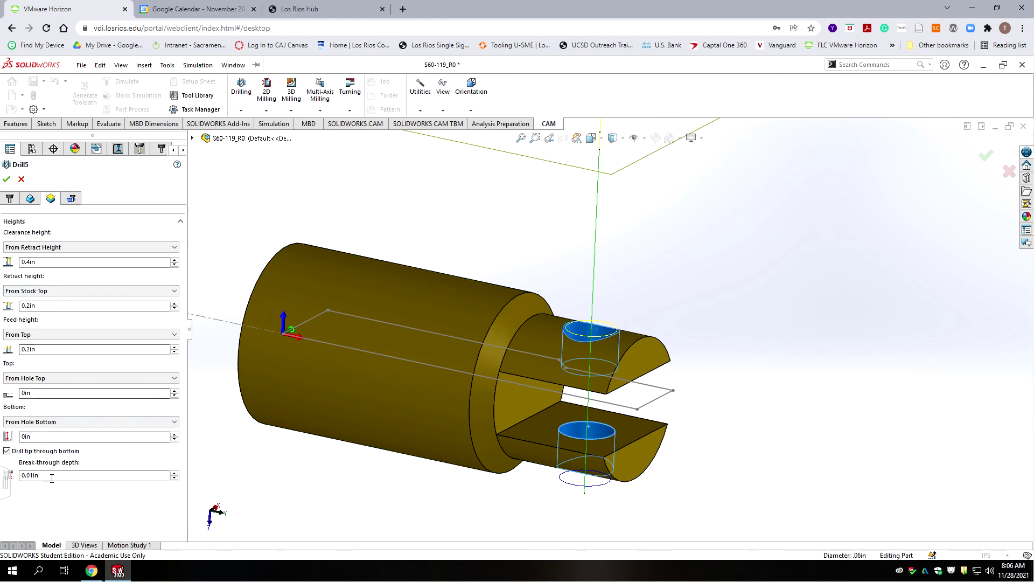
mouse_move(51, 478)
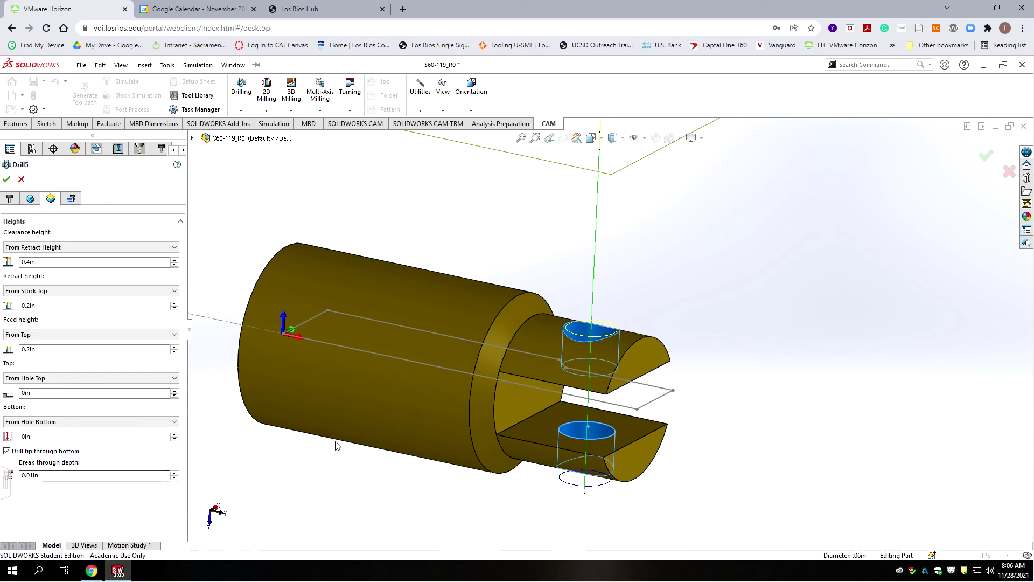
click(71, 198)
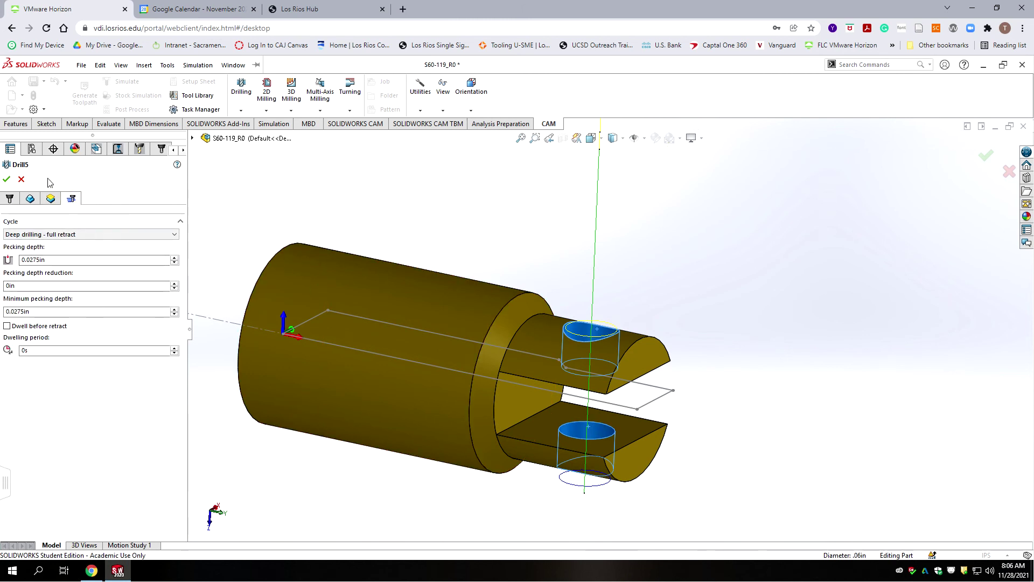
click(8, 179)
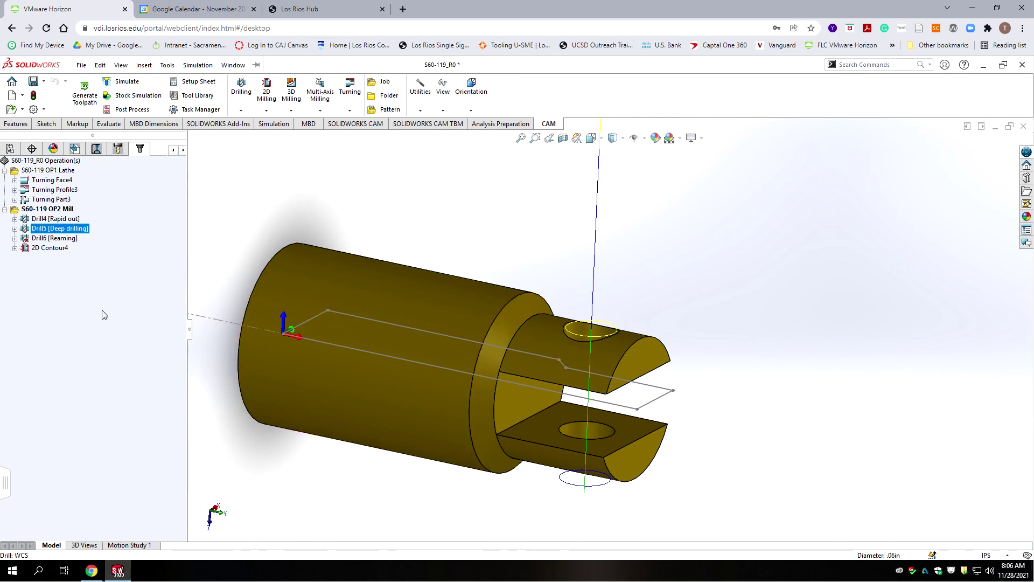
Edit Drill6, discarding its invalid drill position, and change its tool to the #9 Ø0.0595" reamer (#53 Reamer) from the S60-Mill-Tools library.
click(60, 239)
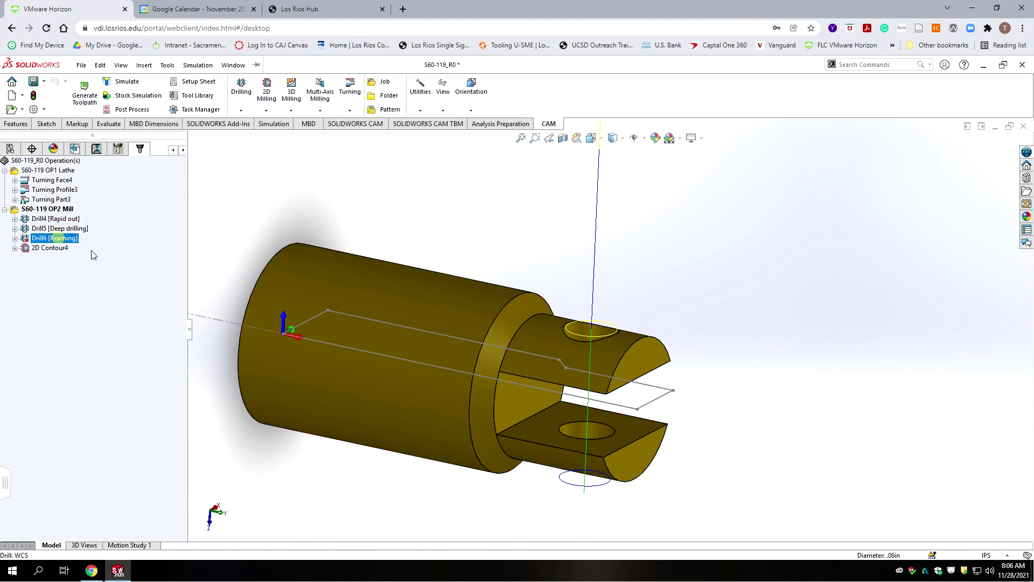
right_click(56, 241)
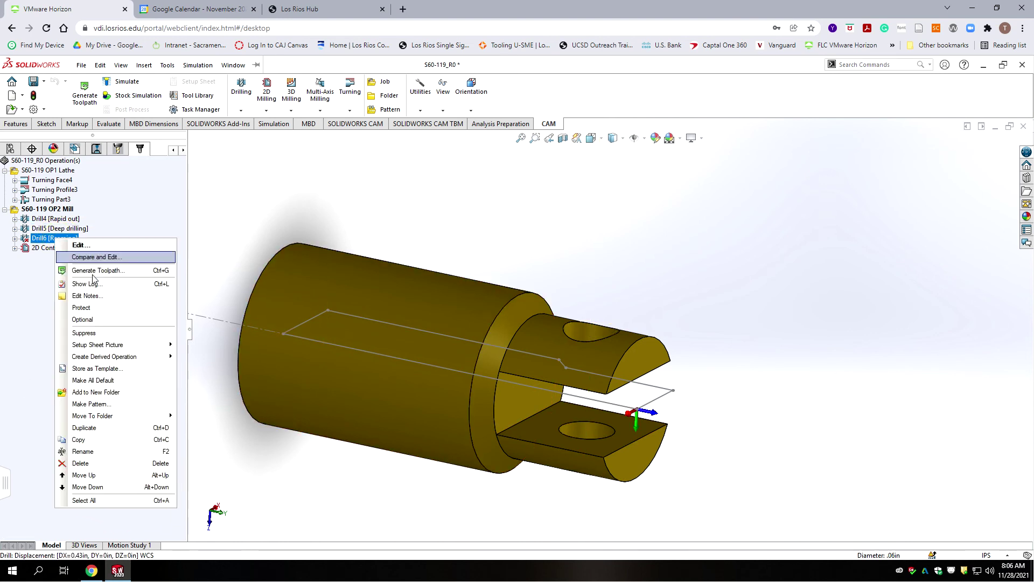
click(100, 249)
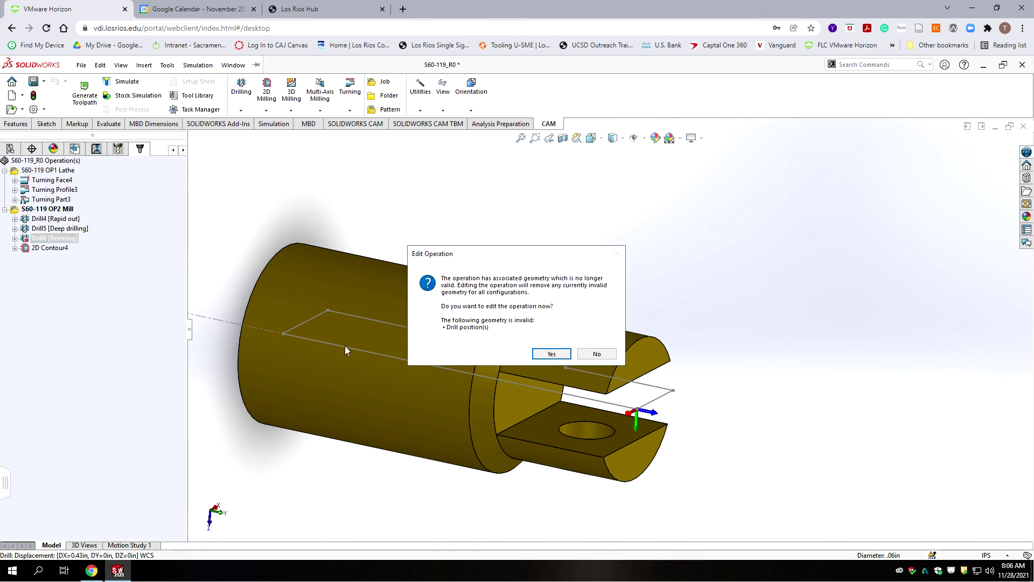
click(552, 353)
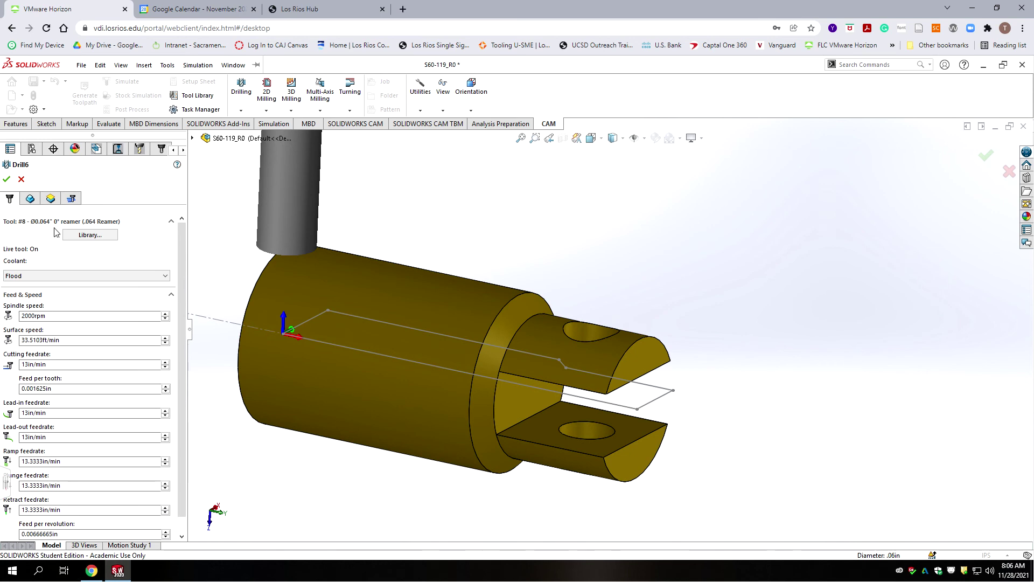
click(89, 236)
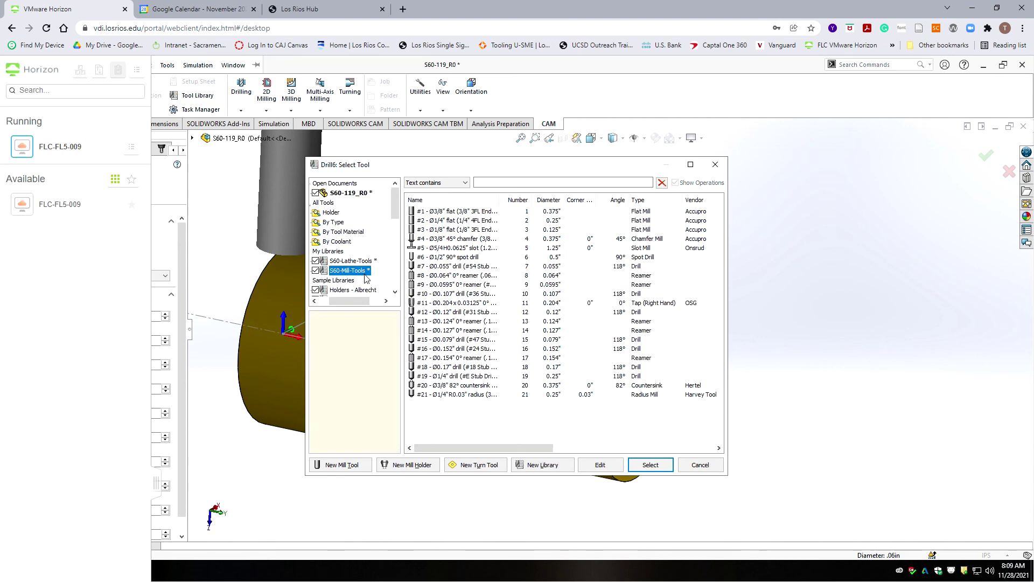
drag(501, 202, 552, 209)
click(341, 271)
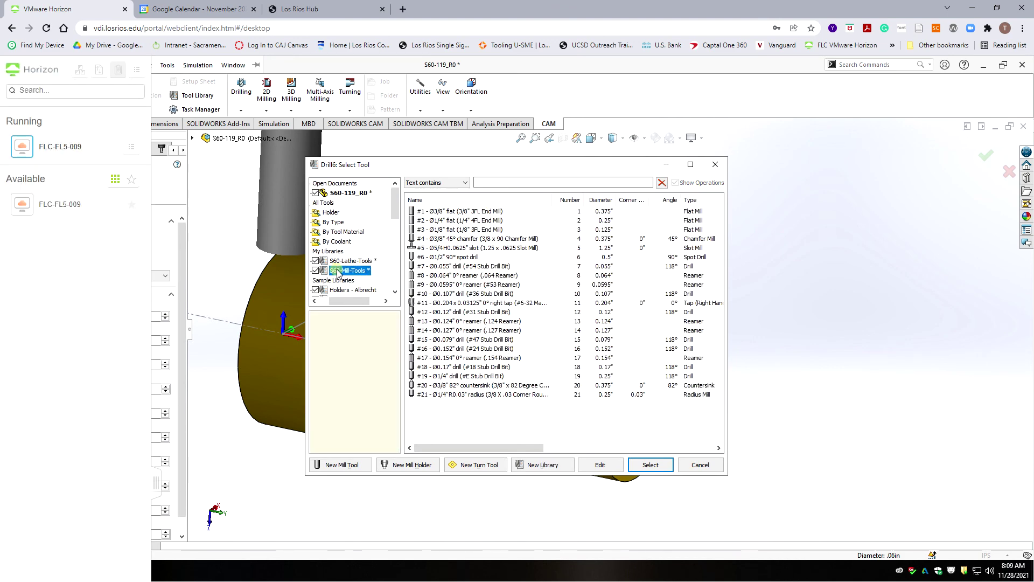
click(504, 405)
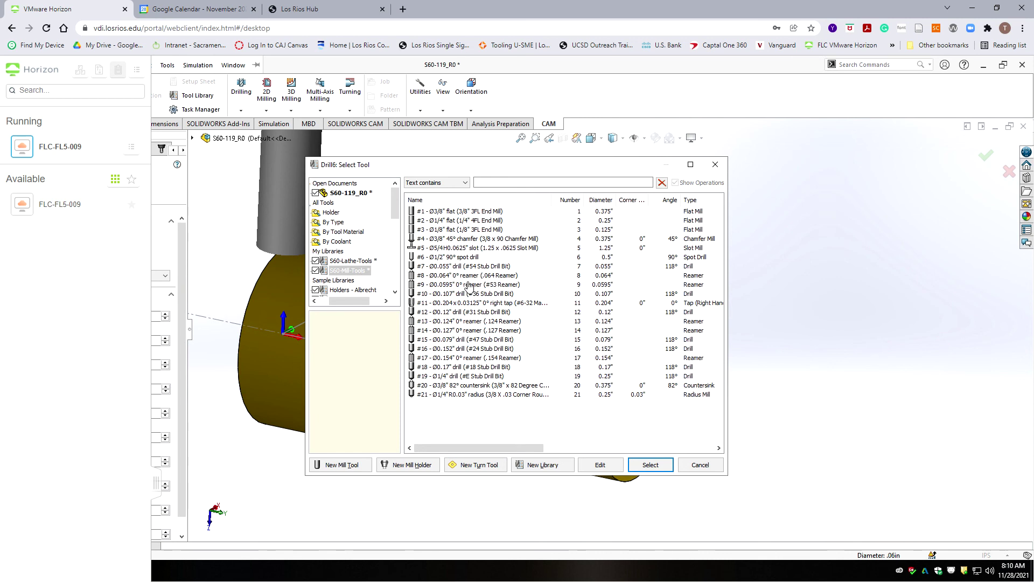
click(445, 286)
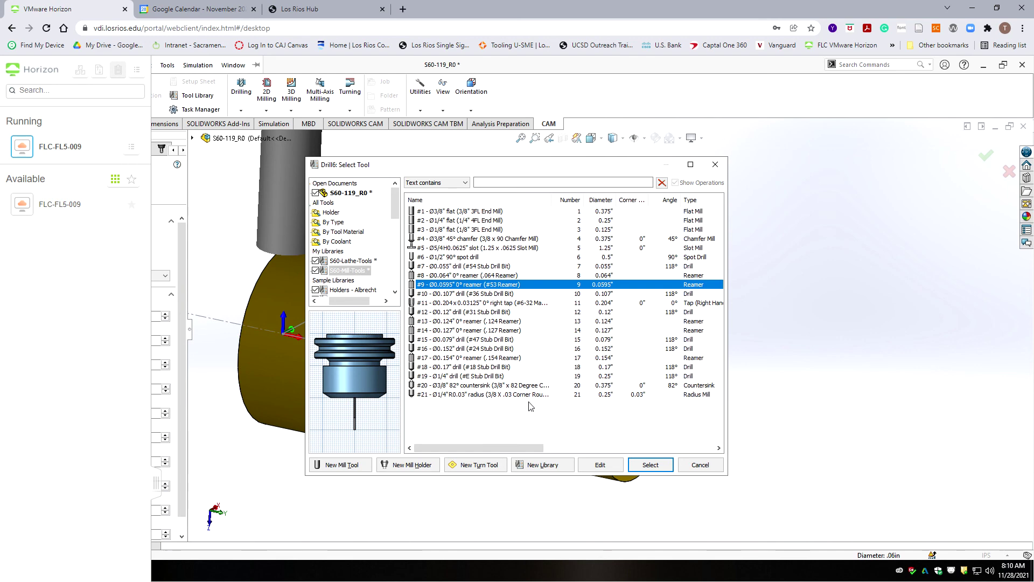
click(650, 464)
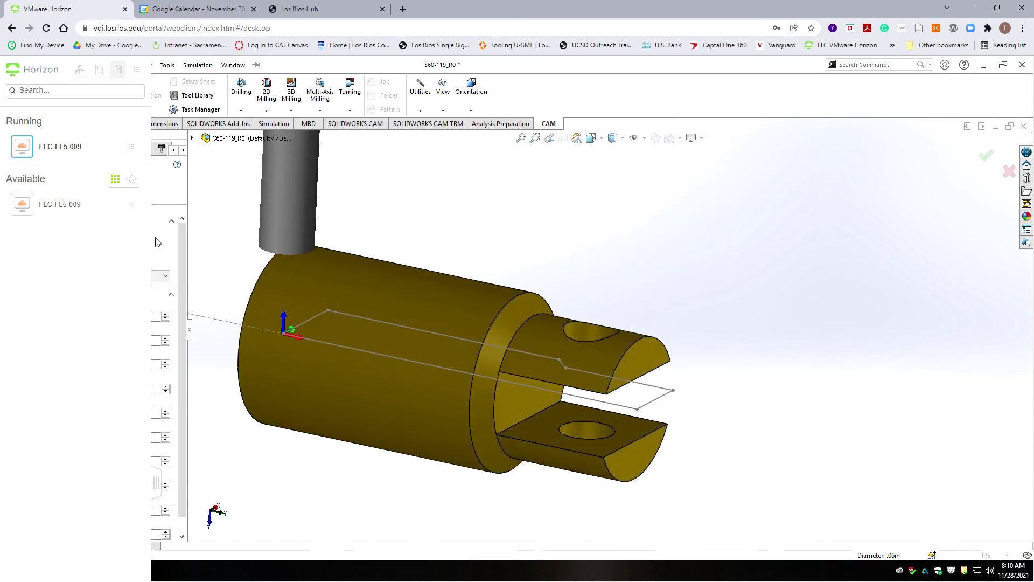
click(151, 482)
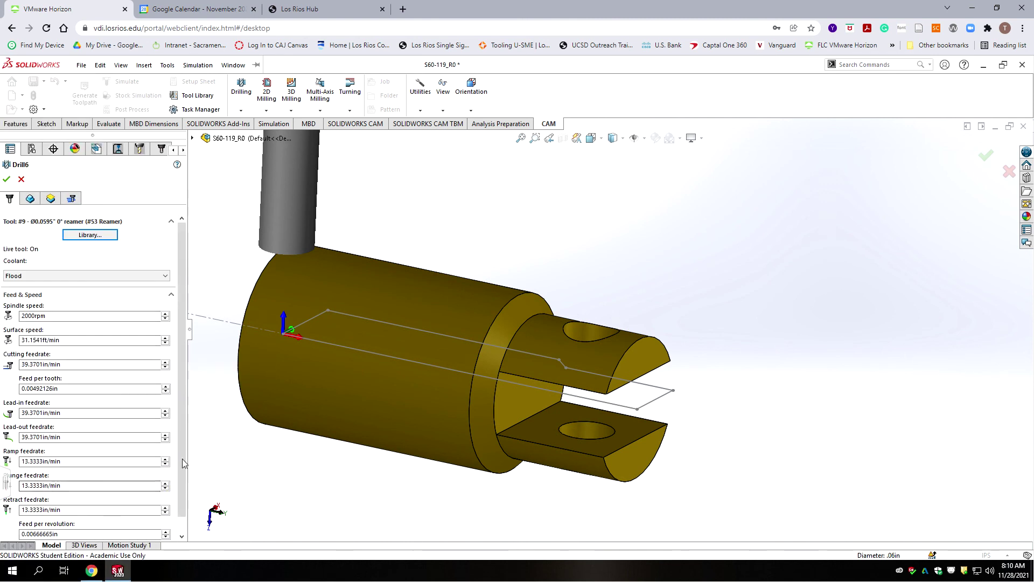
Set Drill6's cutting, lead-in, lead-out, ramp, plunge and retract feedrates to 10 in/min.
click(78, 366)
text(10)
click(84, 390)
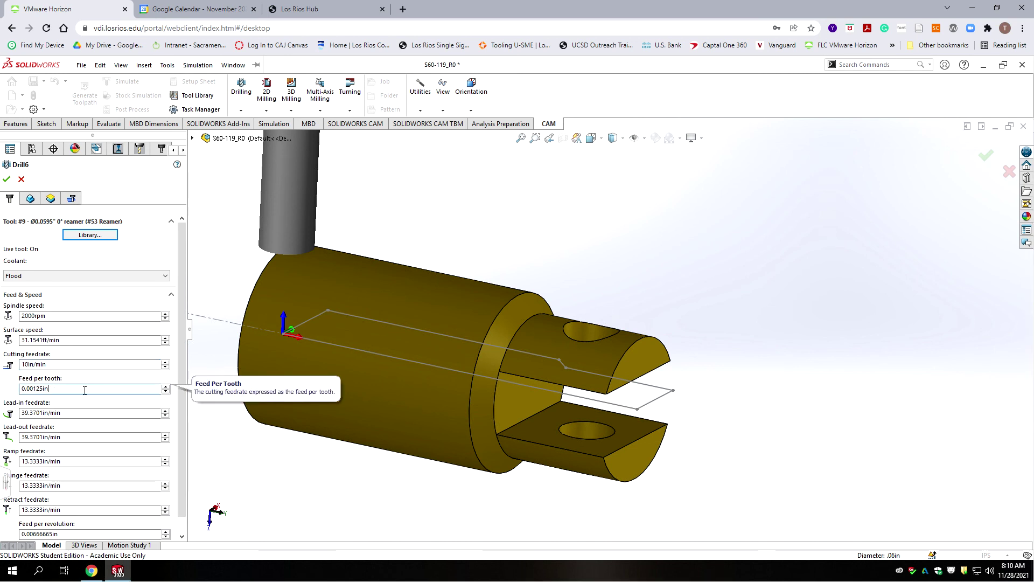
click(81, 413)
text(10)
click(69, 436)
text(10)
click(77, 461)
text(10)
click(68, 485)
text(10)
click(73, 510)
text(10)
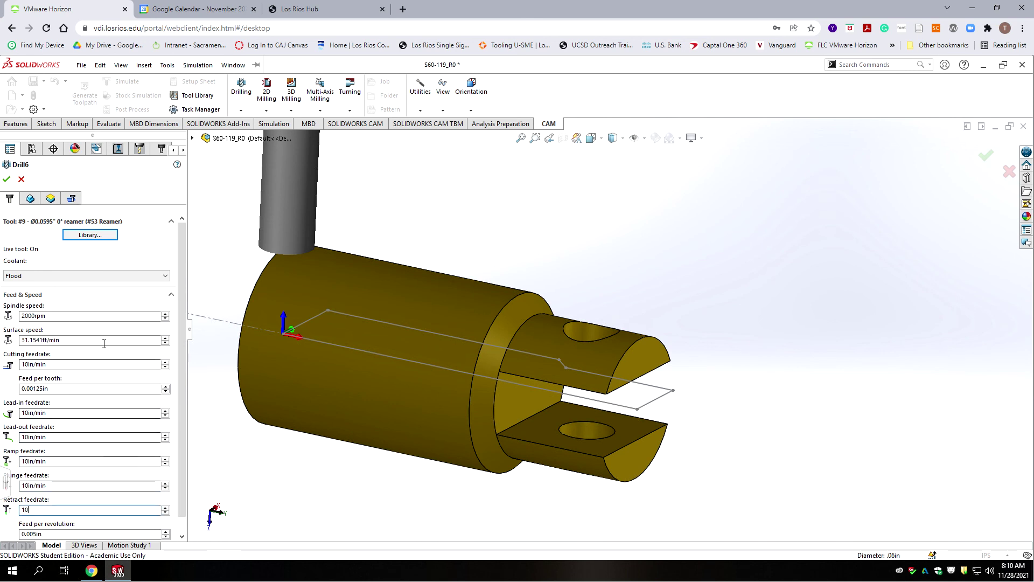
Assign the cross hole's faces in both fork arms to Drill6 and enable auto-merge hole segments.
click(31, 199)
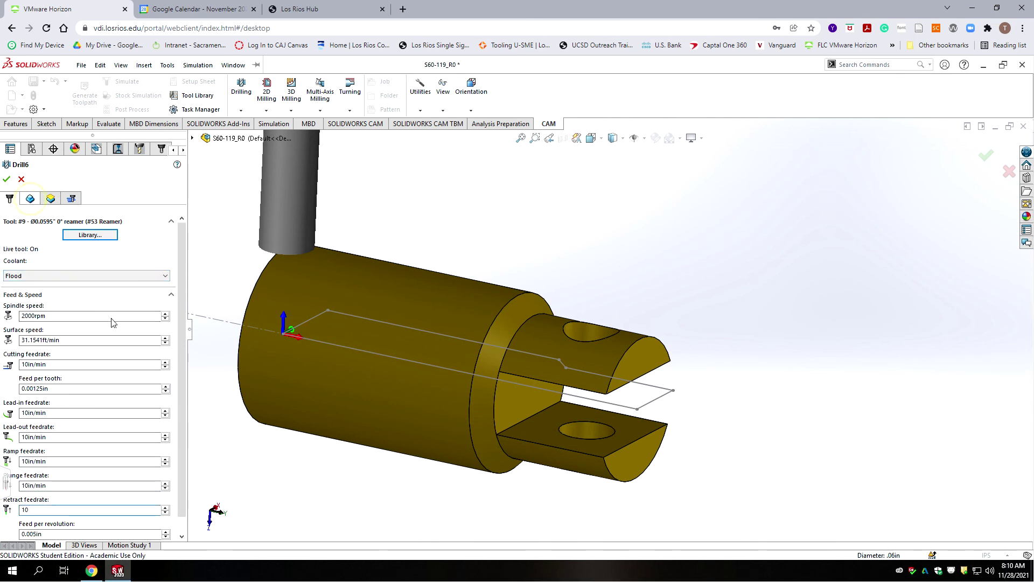
click(592, 360)
click(586, 432)
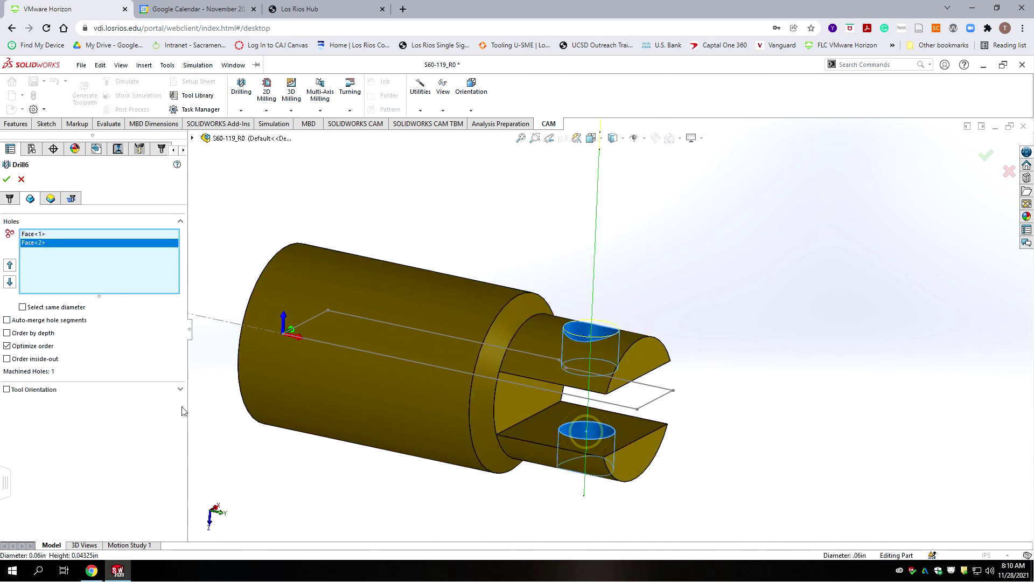
click(7, 320)
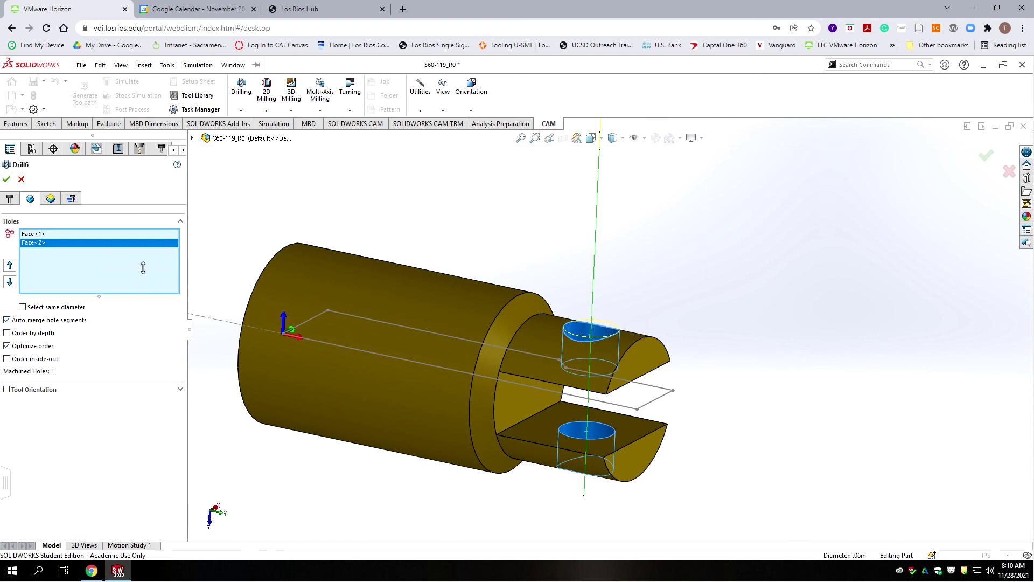
Check Drill6's heights and reaming cycle, accept the operation and save the part.
click(50, 198)
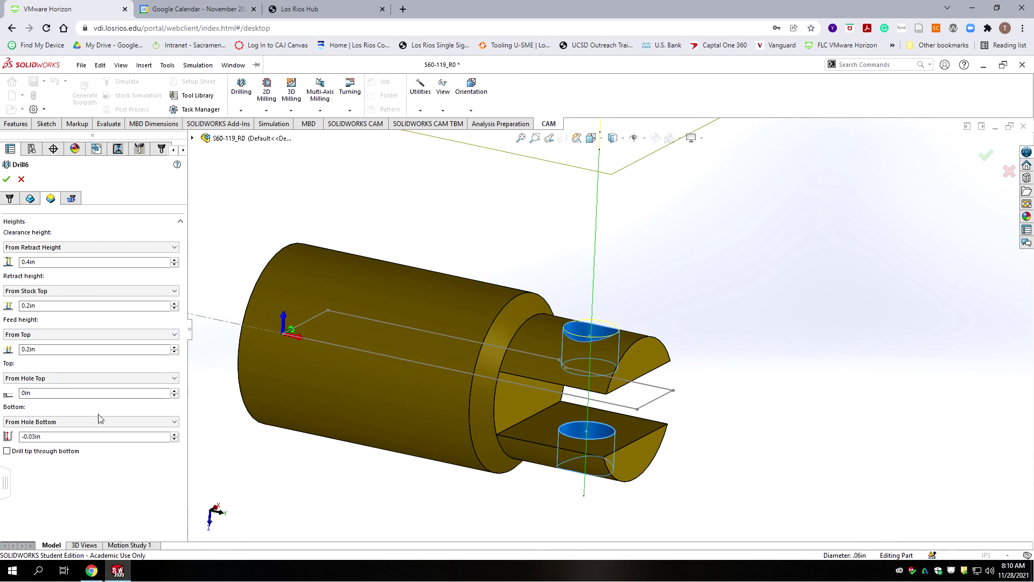
click(71, 199)
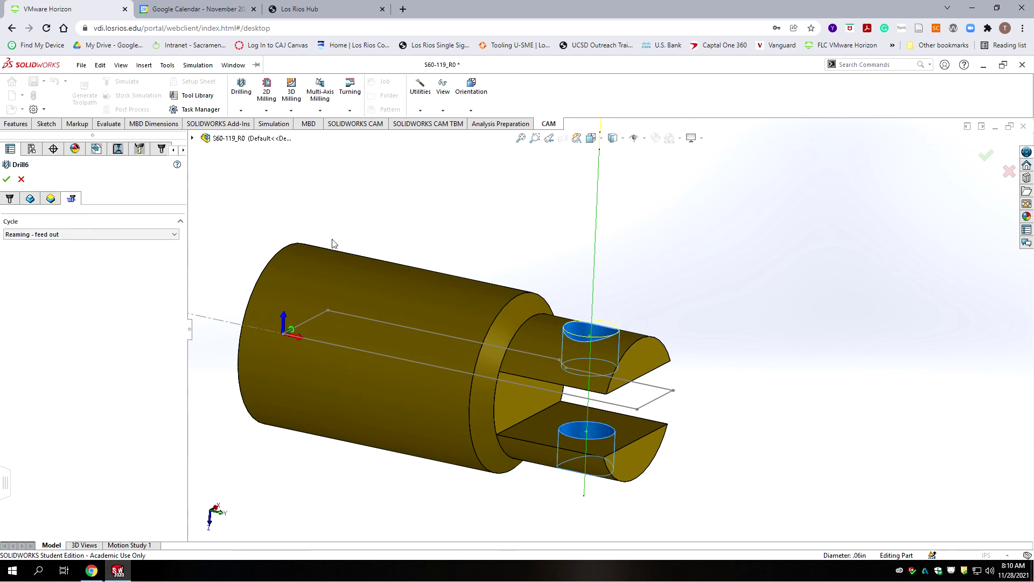
click(7, 179)
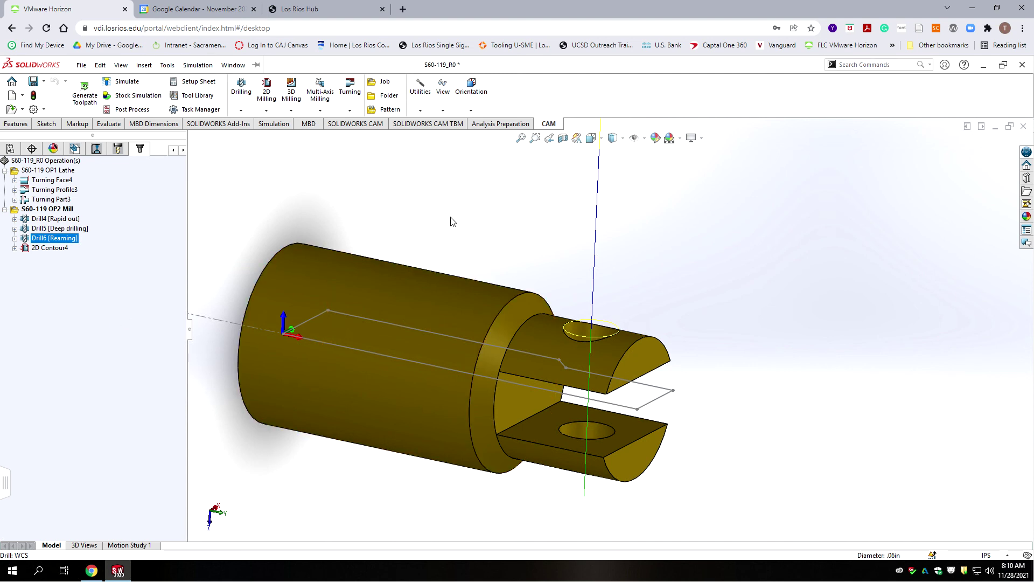
click(33, 81)
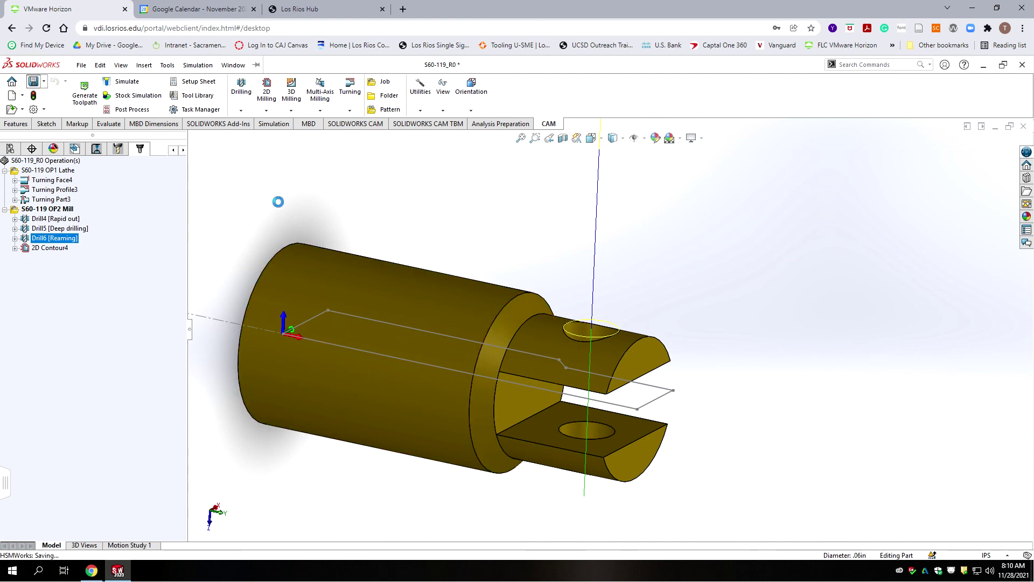